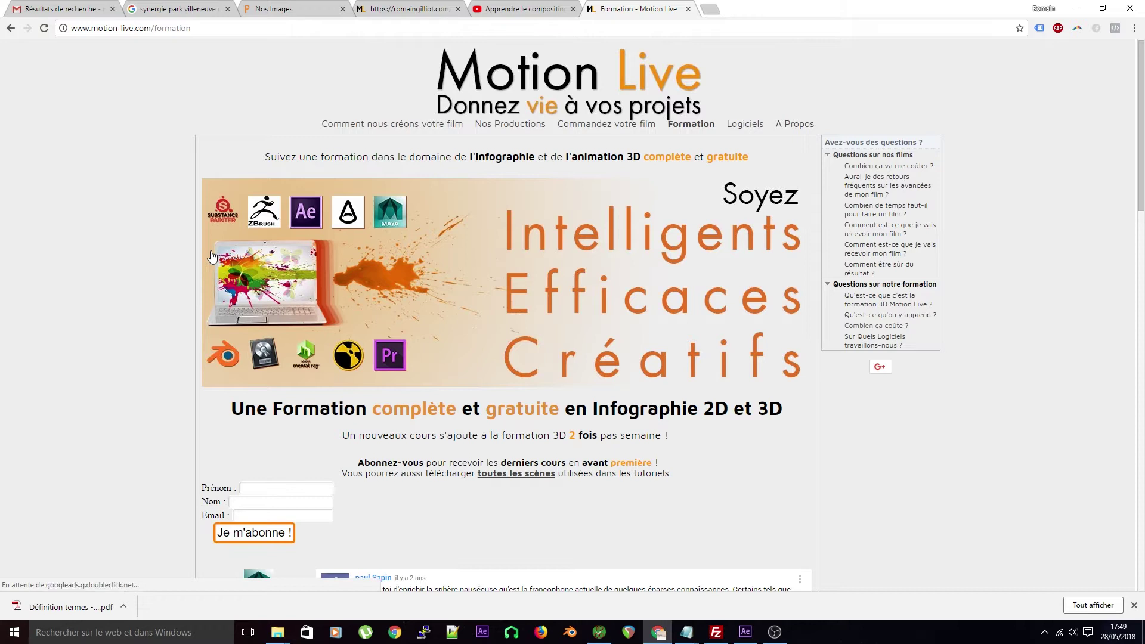
- Browse the training page and look at the video playlist of the Maya course
{"action": "scroll", "coordinate": [262, 227], "scroll_direction": "down", "scroll_amount": 4}
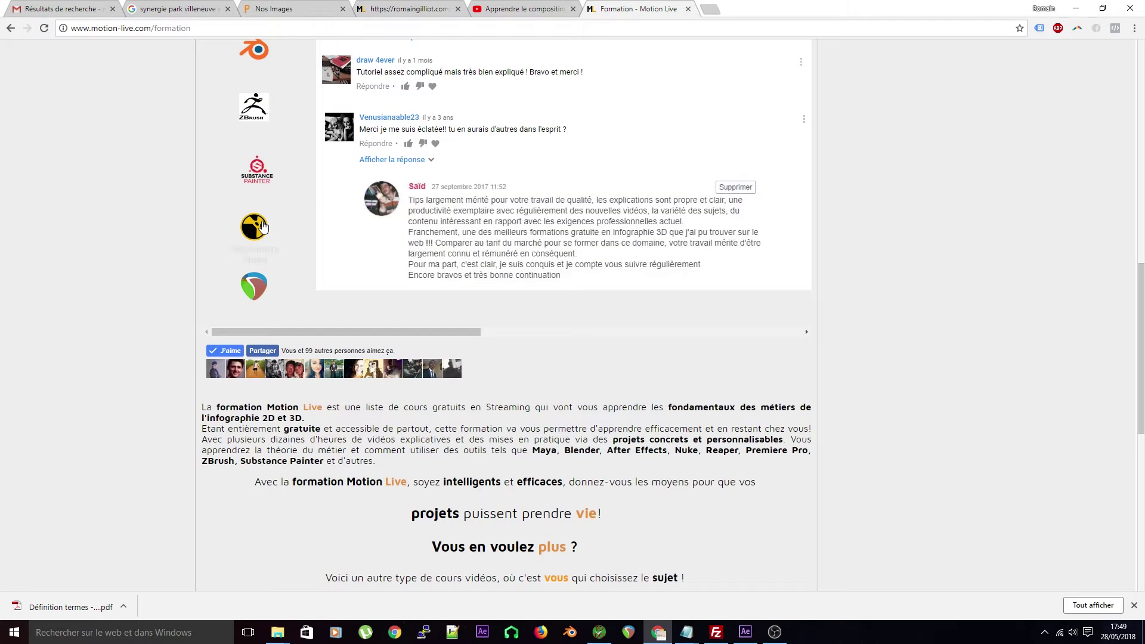
{"action": "scroll", "coordinate": [261, 215], "scroll_direction": "up", "scroll_amount": 5}
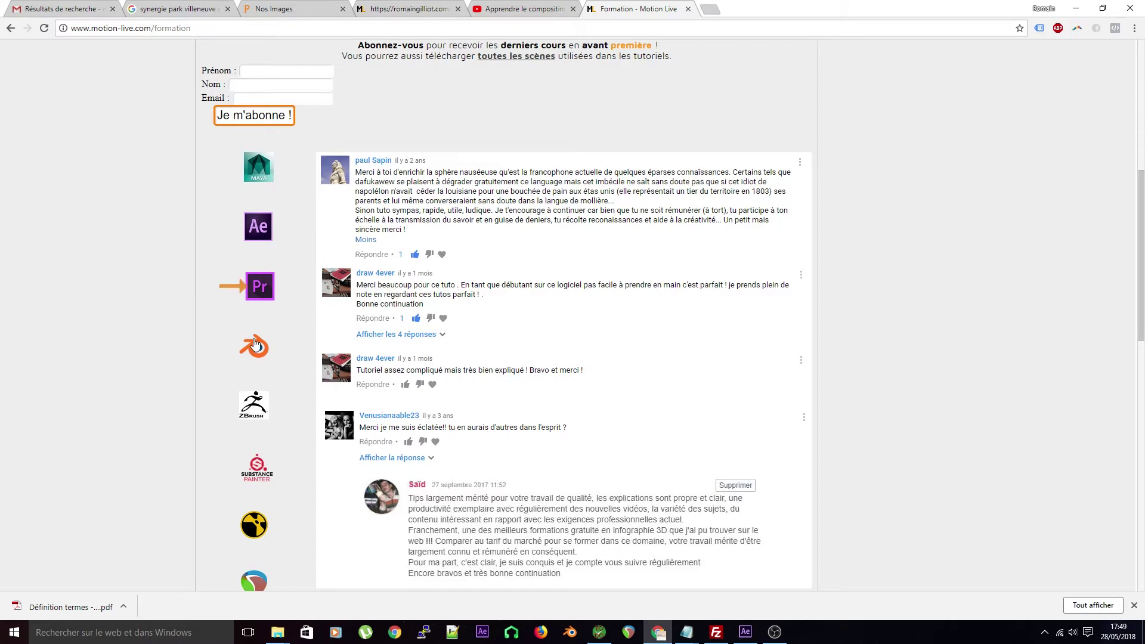
{"action": "left_click", "coordinate": [253, 177]}
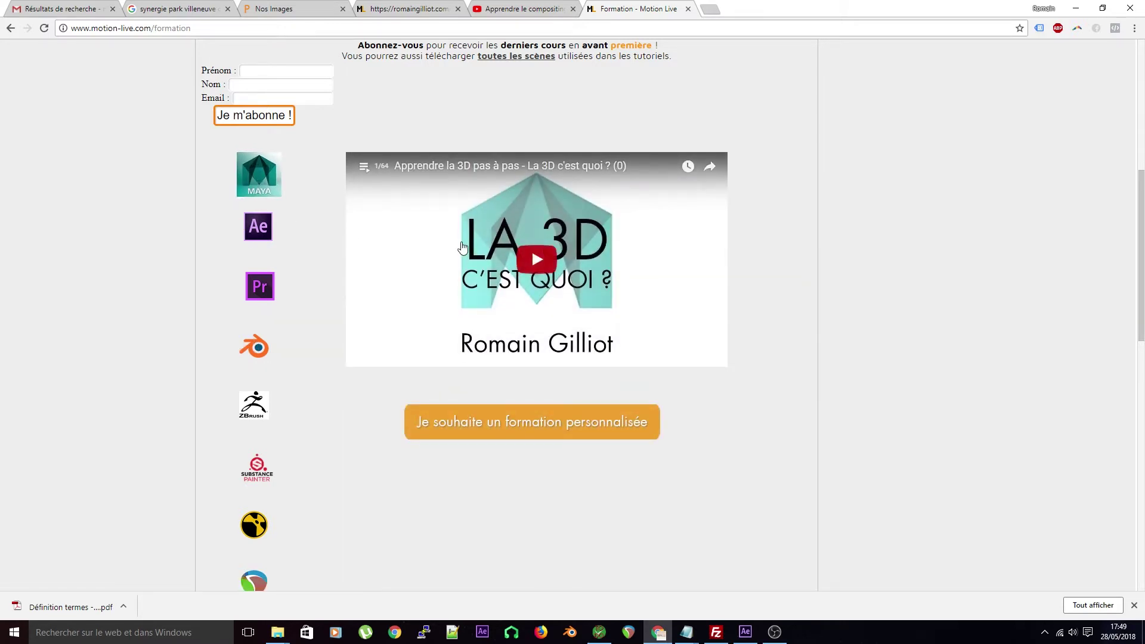
{"action": "left_click", "coordinate": [363, 166]}
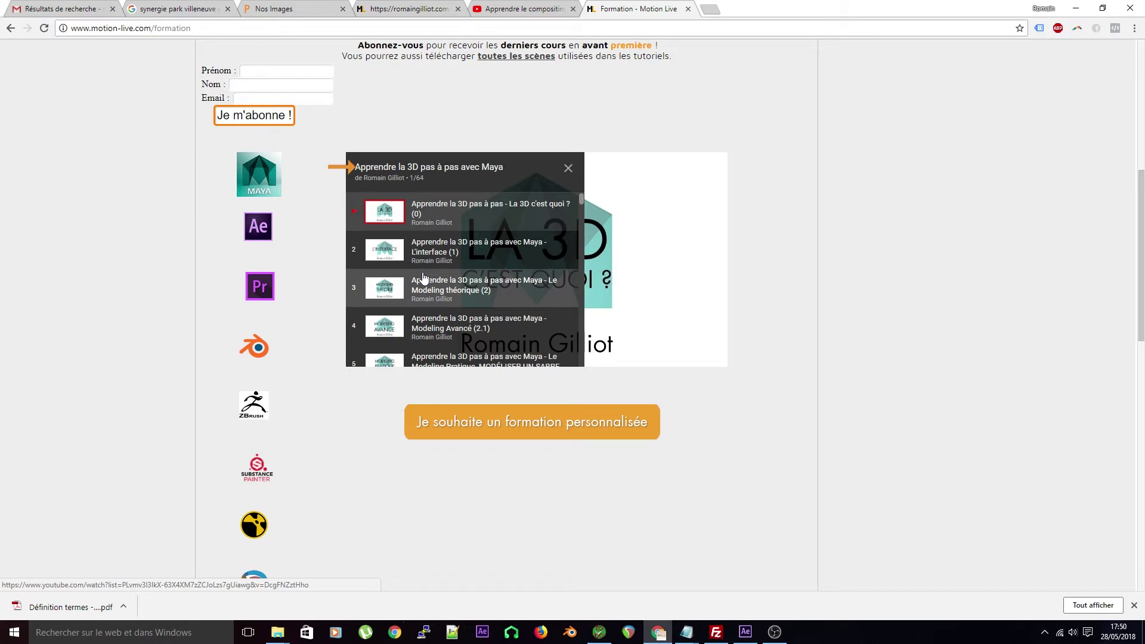
{"action": "left_click", "coordinate": [567, 168]}
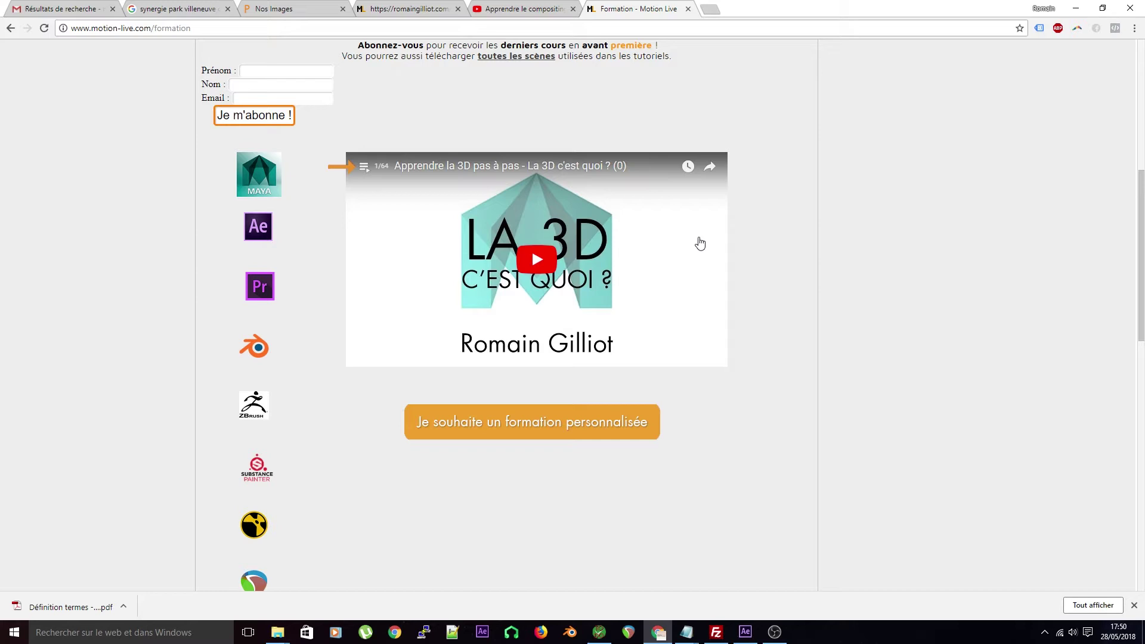
- Open the page for downloading the tutorials' 3D scenes and submit the subscriber's e-mail address to unlock the file list
{"action": "scroll", "coordinate": [700, 243], "scroll_direction": "up", "scroll_amount": 5}
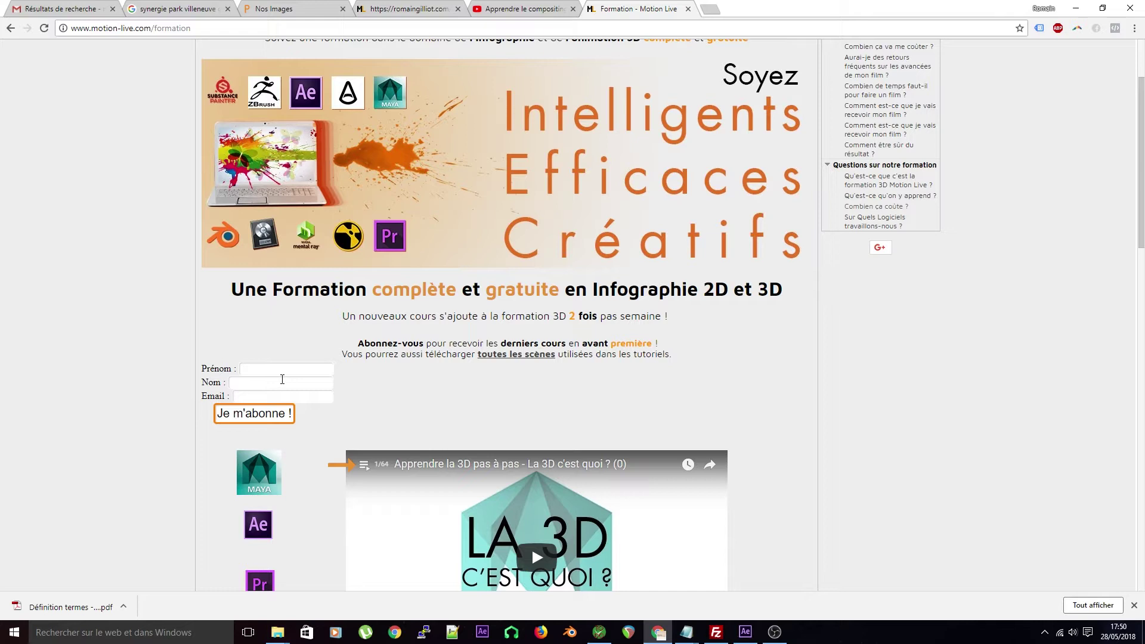
{"action": "left_click", "coordinate": [529, 359]}
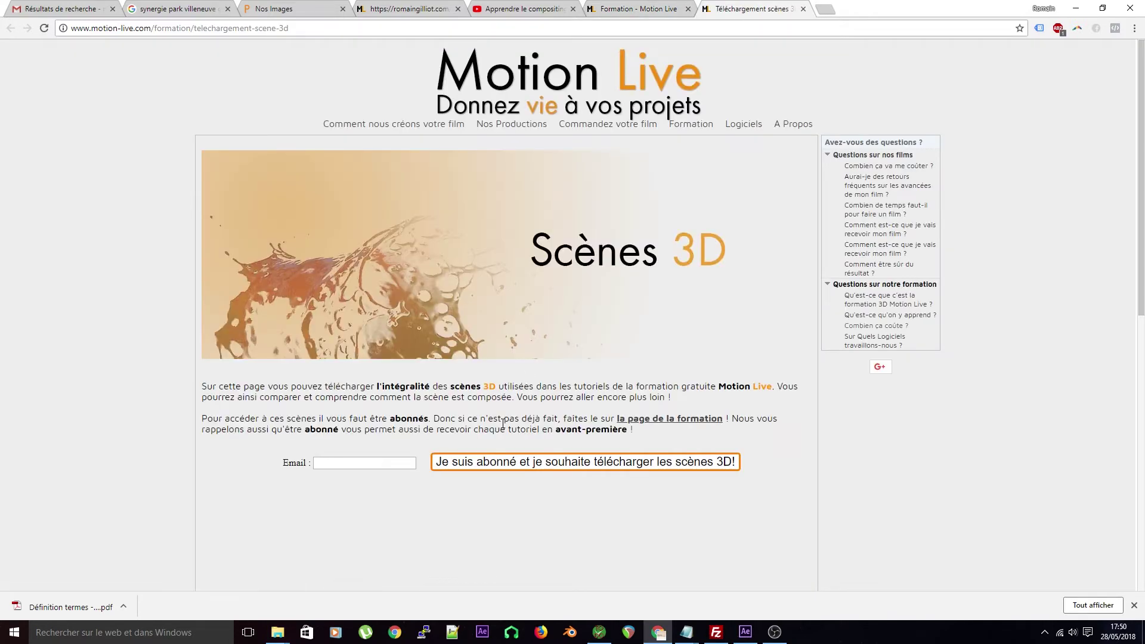
{"action": "left_click", "coordinate": [359, 460]}
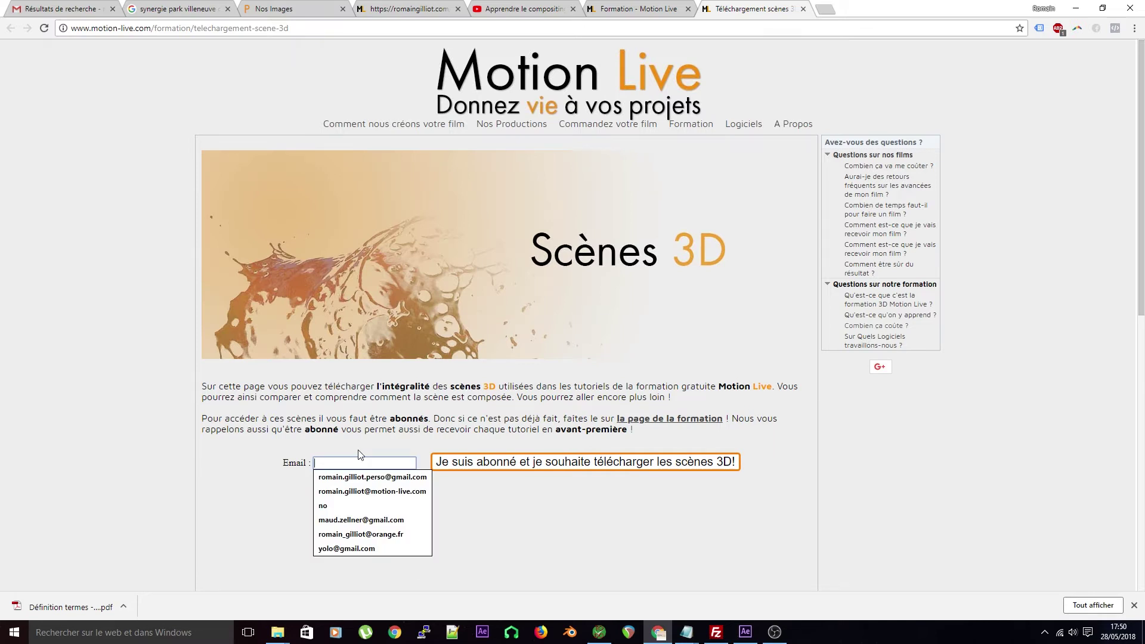
{"action": "left_click", "coordinate": [374, 476]}
{"action": "left_click", "coordinate": [472, 462]}
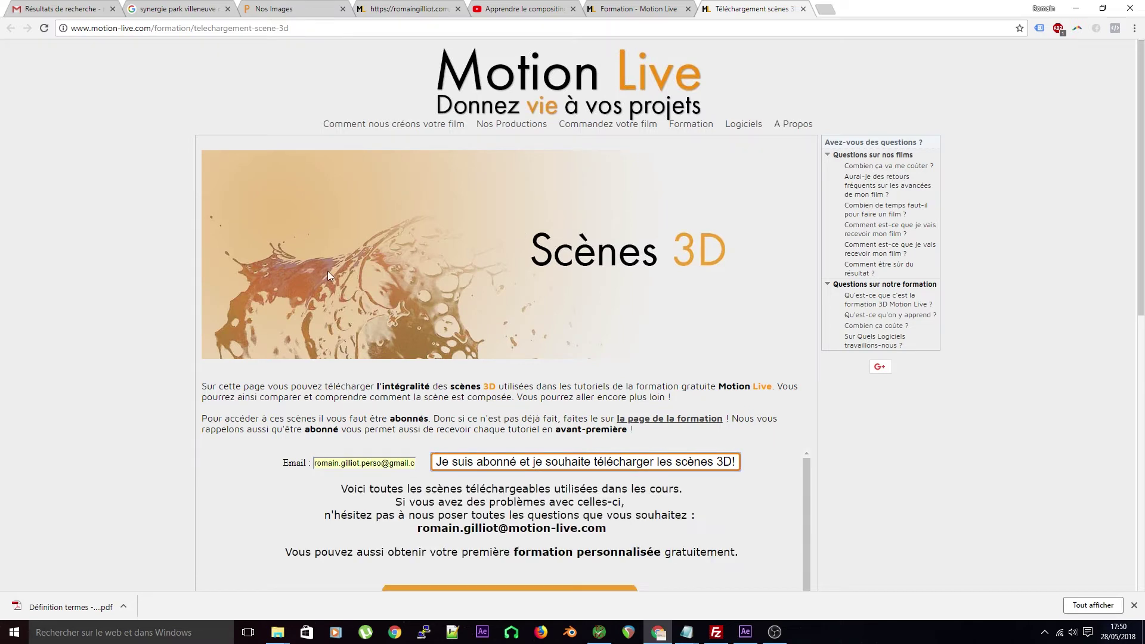
- Look through the whole list of downloadable 3D scene archives
{"action": "scroll", "coordinate": [327, 271], "scroll_direction": "down", "scroll_amount": 18}
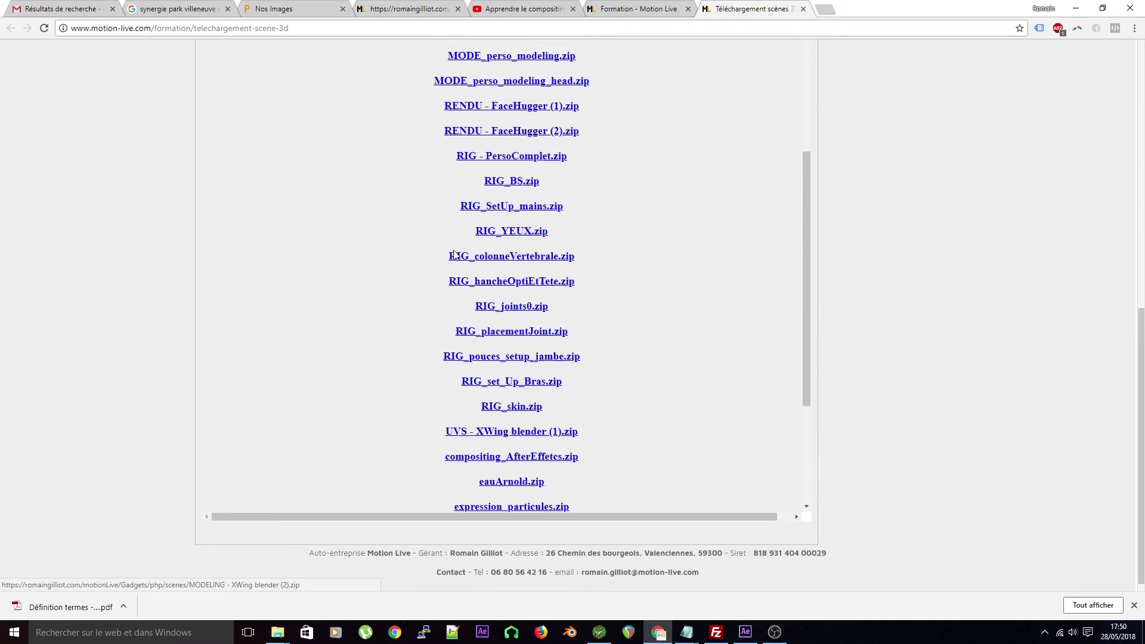
{"action": "scroll", "coordinate": [453, 253], "scroll_direction": "down", "scroll_amount": 4}
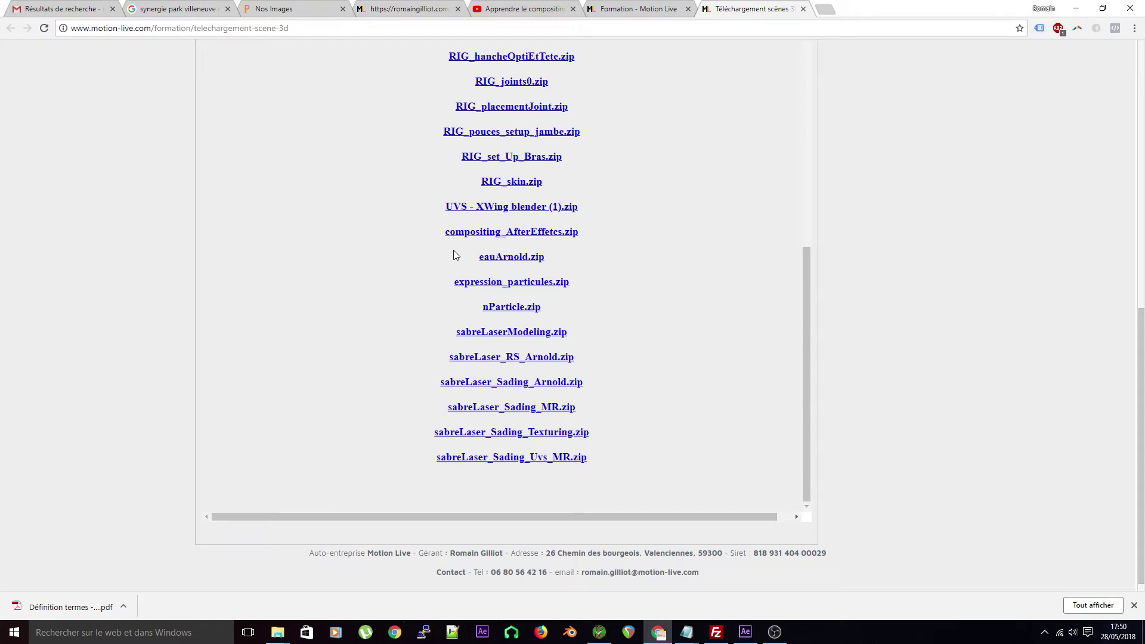
{"action": "scroll", "coordinate": [450, 281], "scroll_direction": "up", "scroll_amount": 12}
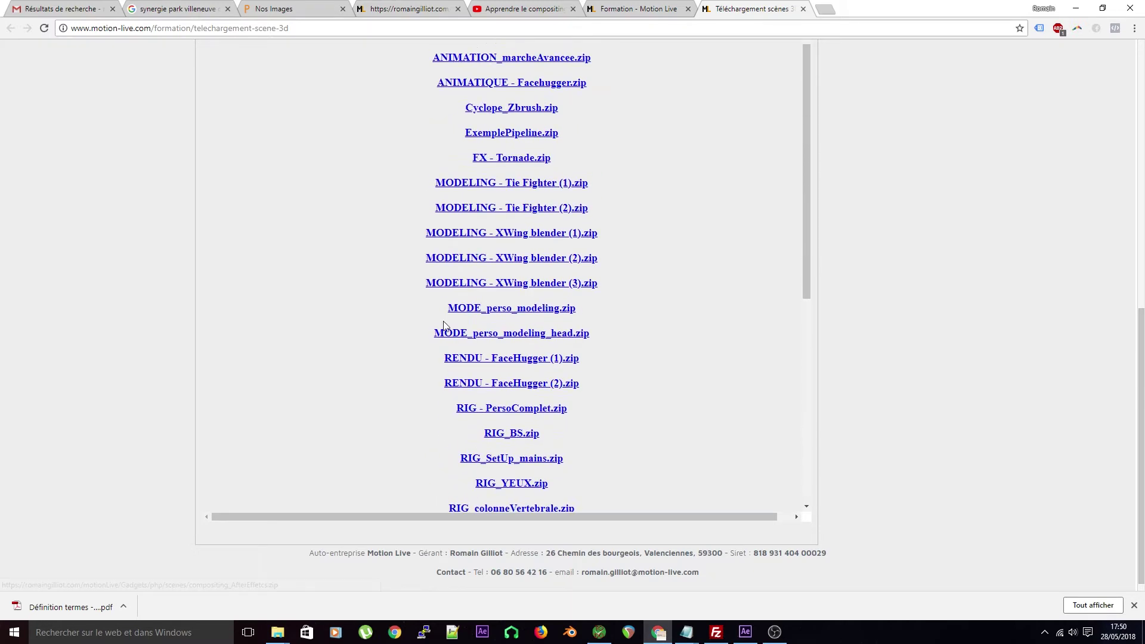
{"action": "scroll", "coordinate": [442, 322], "scroll_direction": "up", "scroll_amount": 2}
{"action": "scroll", "coordinate": [442, 324], "scroll_direction": "down", "scroll_amount": 9}
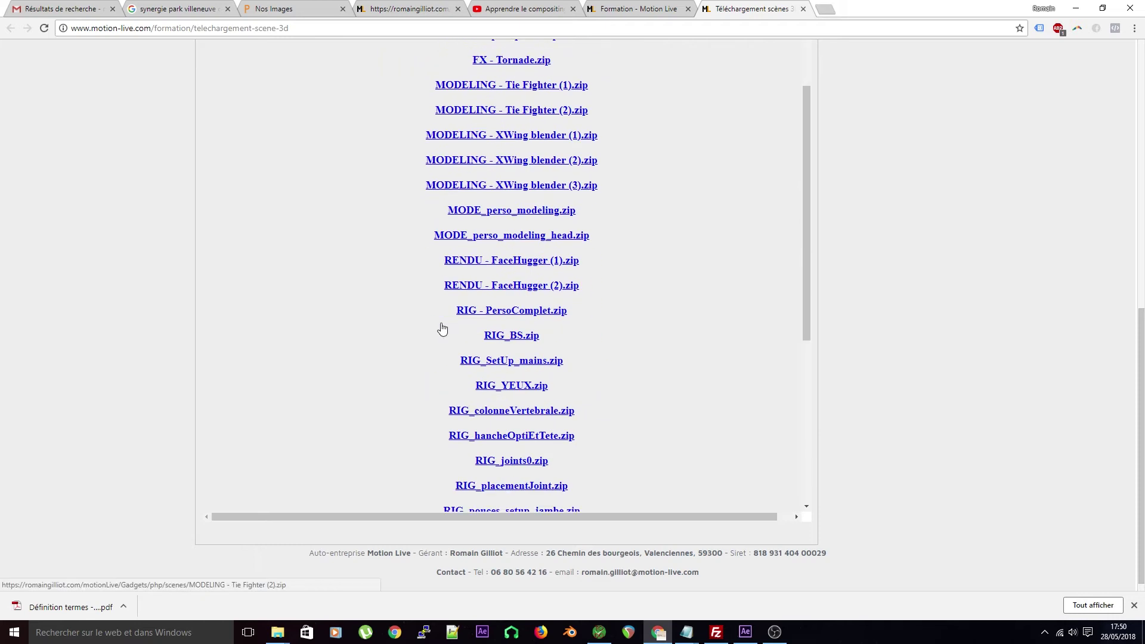
{"action": "scroll", "coordinate": [441, 324], "scroll_direction": "down", "scroll_amount": 5}
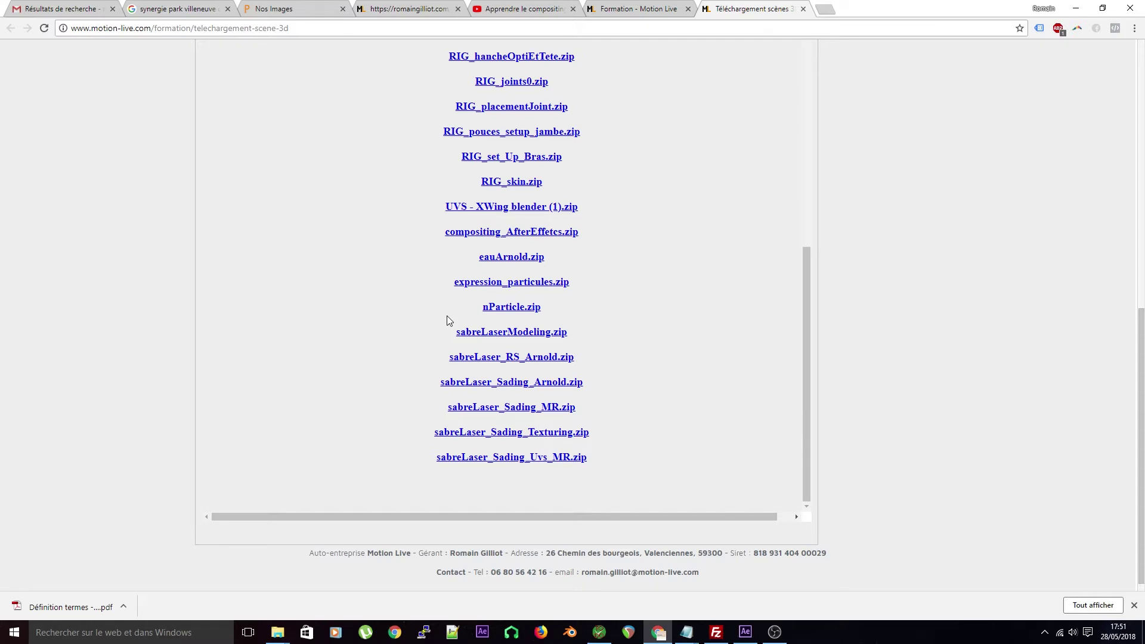
{"action": "scroll", "coordinate": [666, 381], "scroll_direction": "up", "scroll_amount": 10}
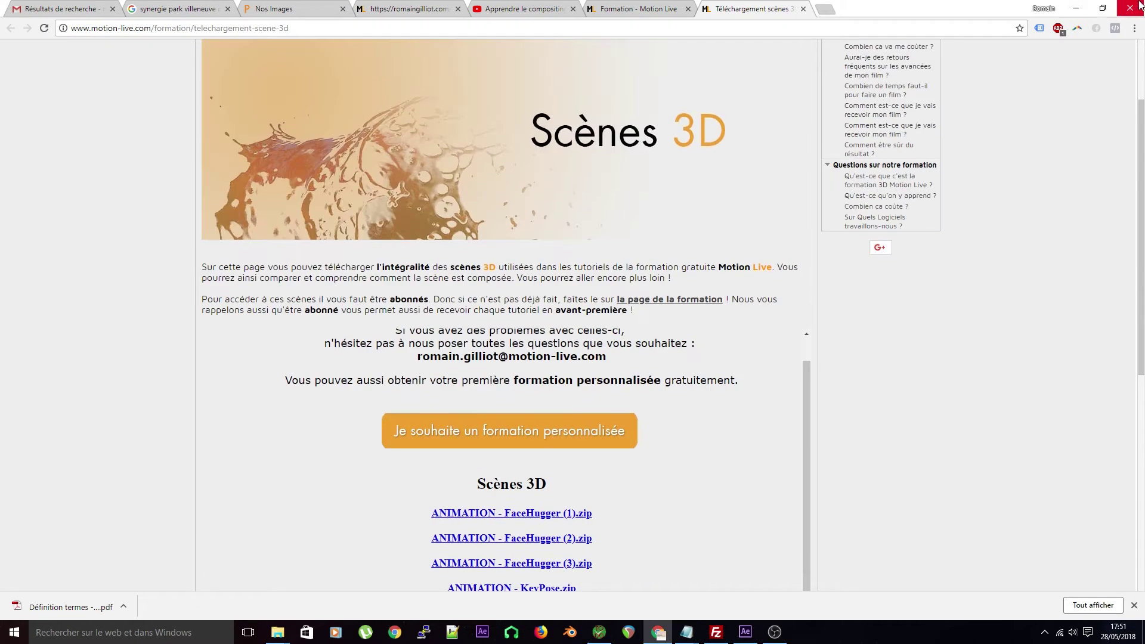
- In After Effects, set the project to 16 bits per channel with a linearized sRGB IEC61966-2.1 working space, and save it as plan1.aep
{"action": "left_click", "coordinate": [1077, 7]}
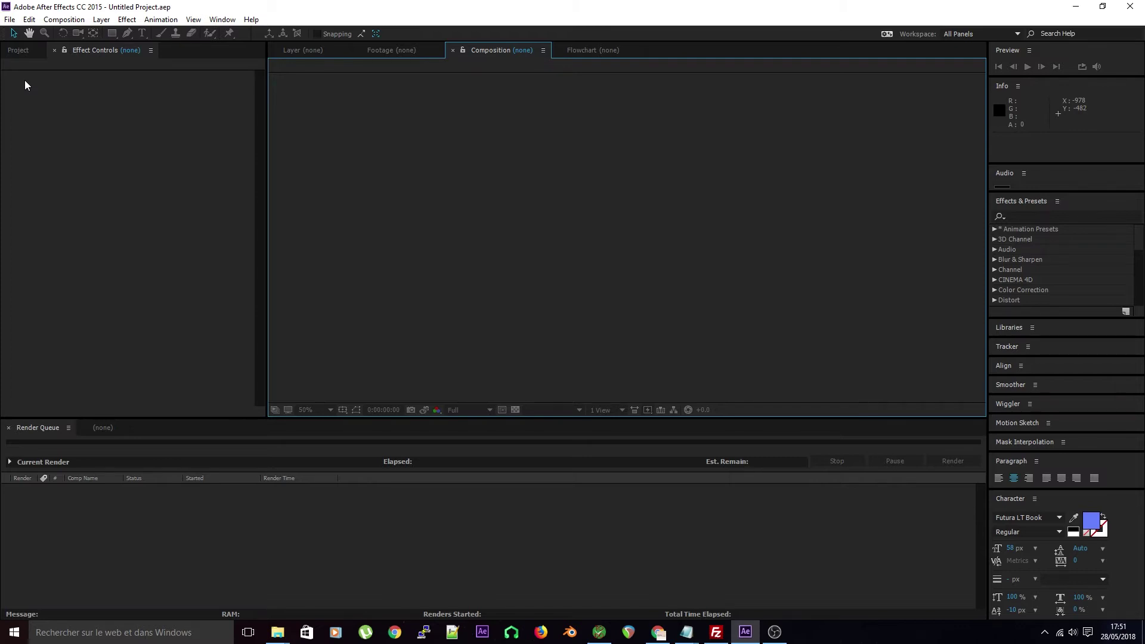
{"action": "left_click", "coordinate": [25, 51]}
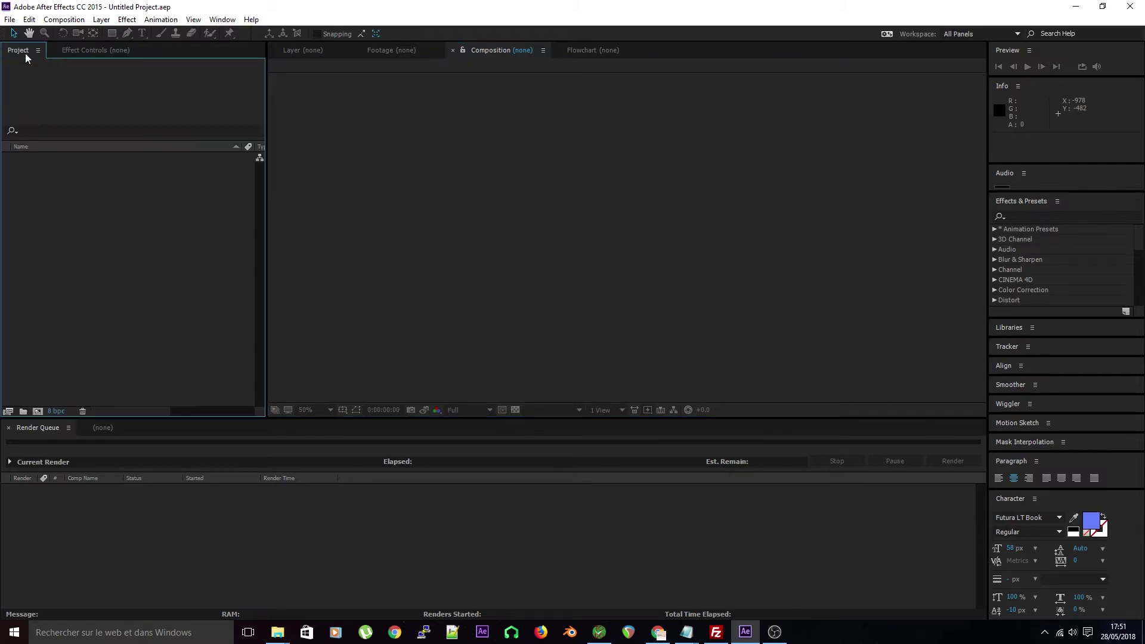
{"action": "left_click", "coordinate": [58, 412]}
{"action": "left_click", "coordinate": [575, 227]}
{"action": "left_click", "coordinate": [588, 254]}
{"action": "left_click", "coordinate": [729, 245]}
{"action": "left_click", "coordinate": [750, 253]}
{"action": "left_click", "coordinate": [603, 267]}
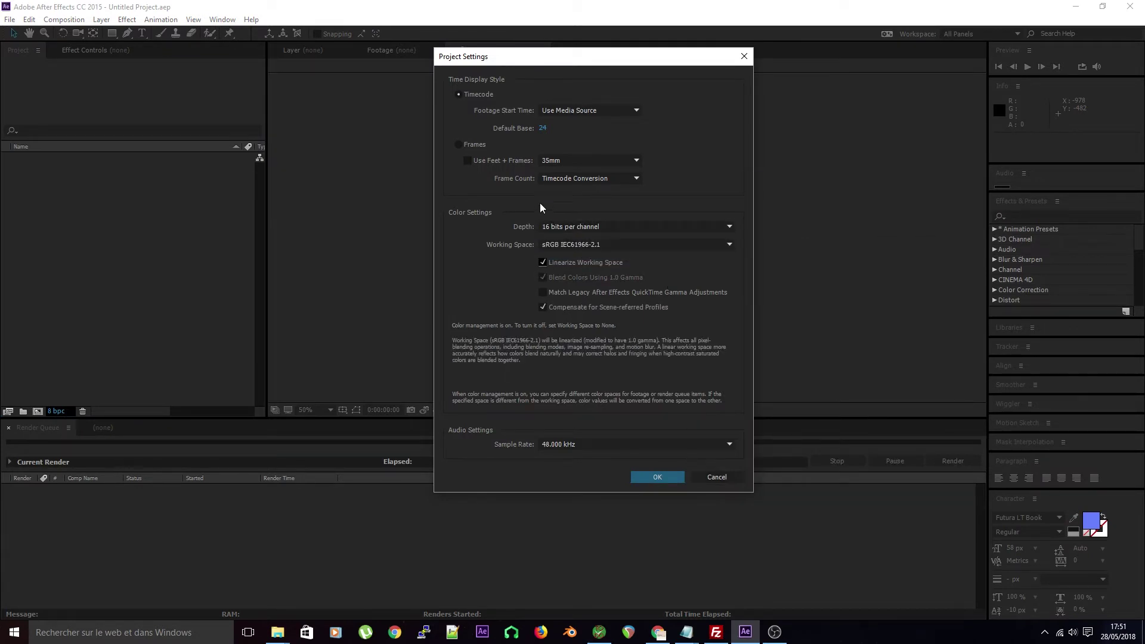
{"action": "left_click", "coordinate": [661, 478]}
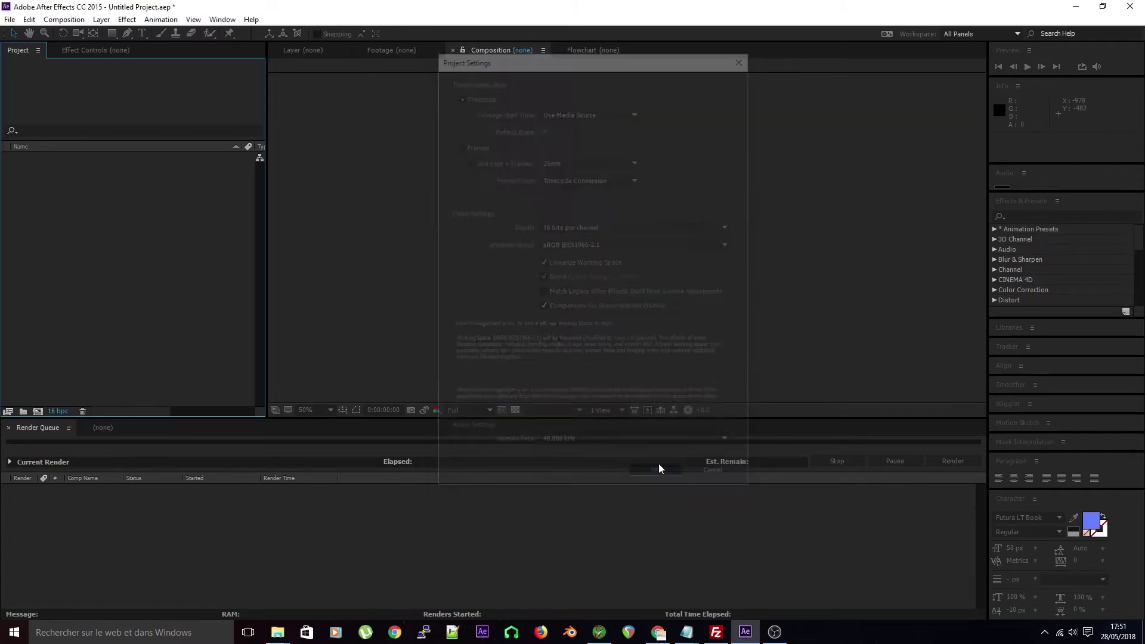
{"action": "key", "text": "ctrl+s"}
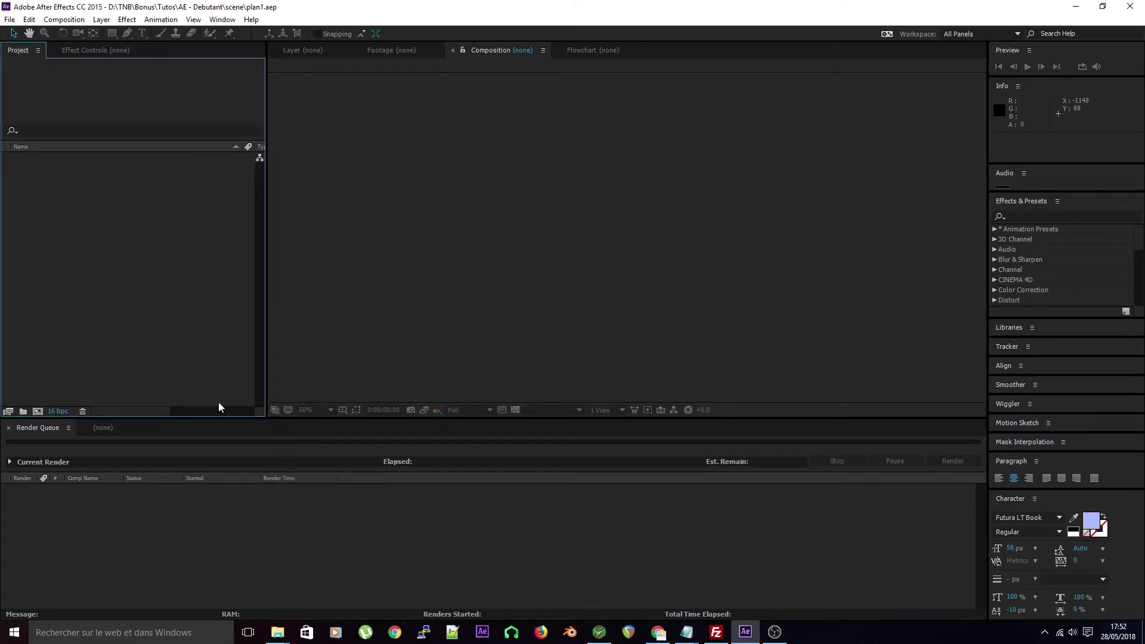
- Import the plan1_1_Shape38 frames from the MultiCamRender masterLayer folder as an OpenEXR sequence
{"action": "double_click", "coordinate": [44, 296]}
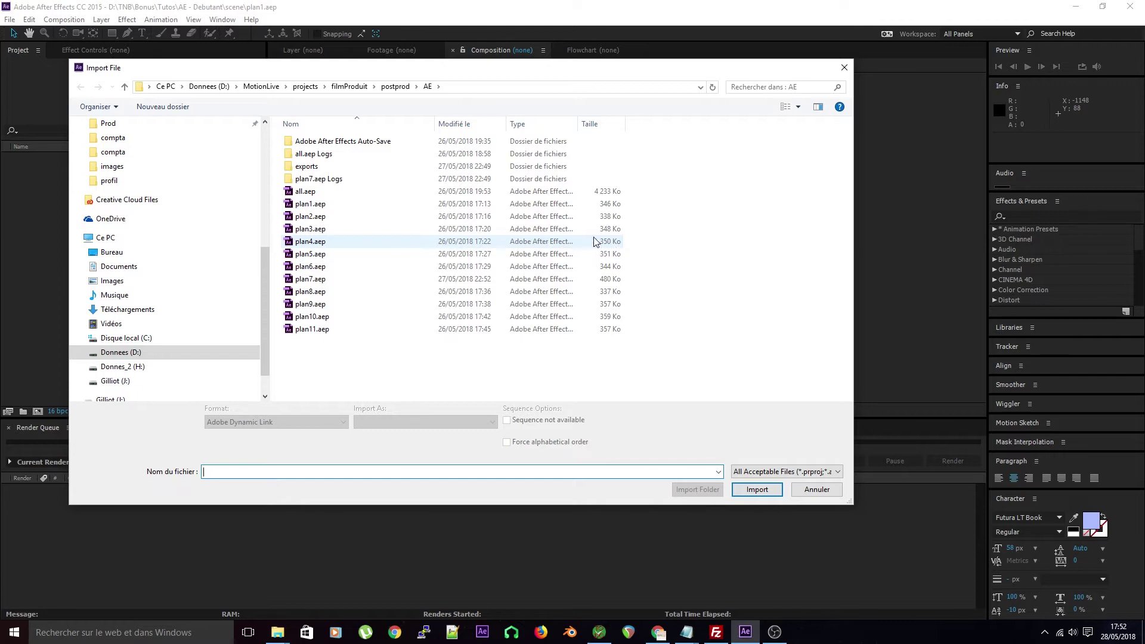
{"action": "scroll", "coordinate": [225, 208], "scroll_direction": "up", "scroll_amount": 5}
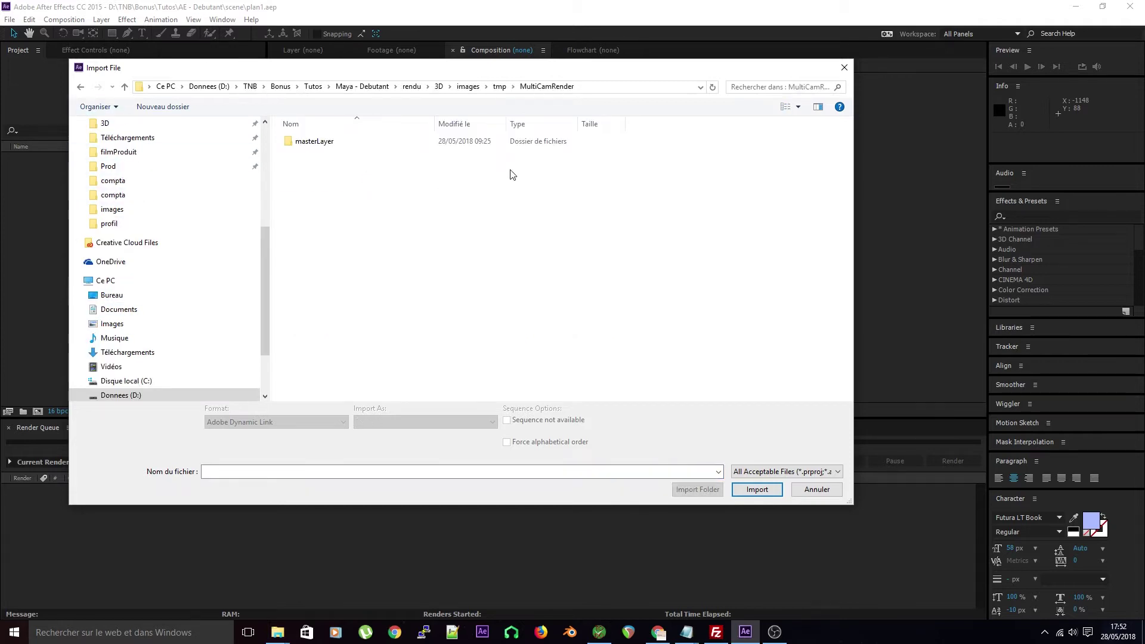
{"action": "double_click", "coordinate": [355, 145]}
{"action": "left_click", "coordinate": [327, 168]}
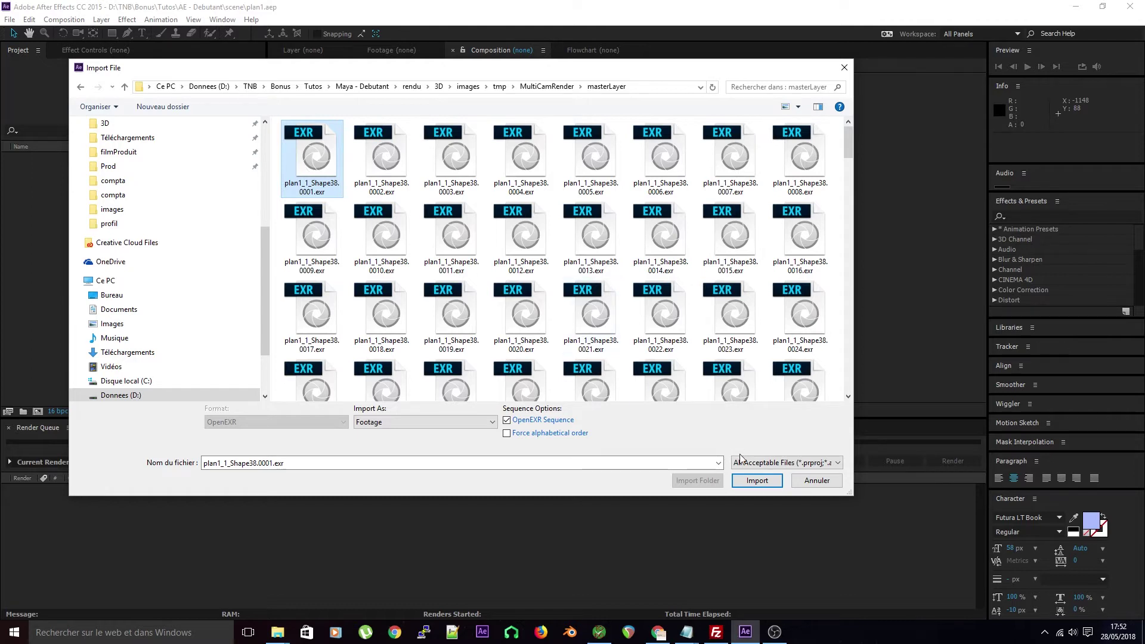
{"action": "left_click", "coordinate": [757, 484]}
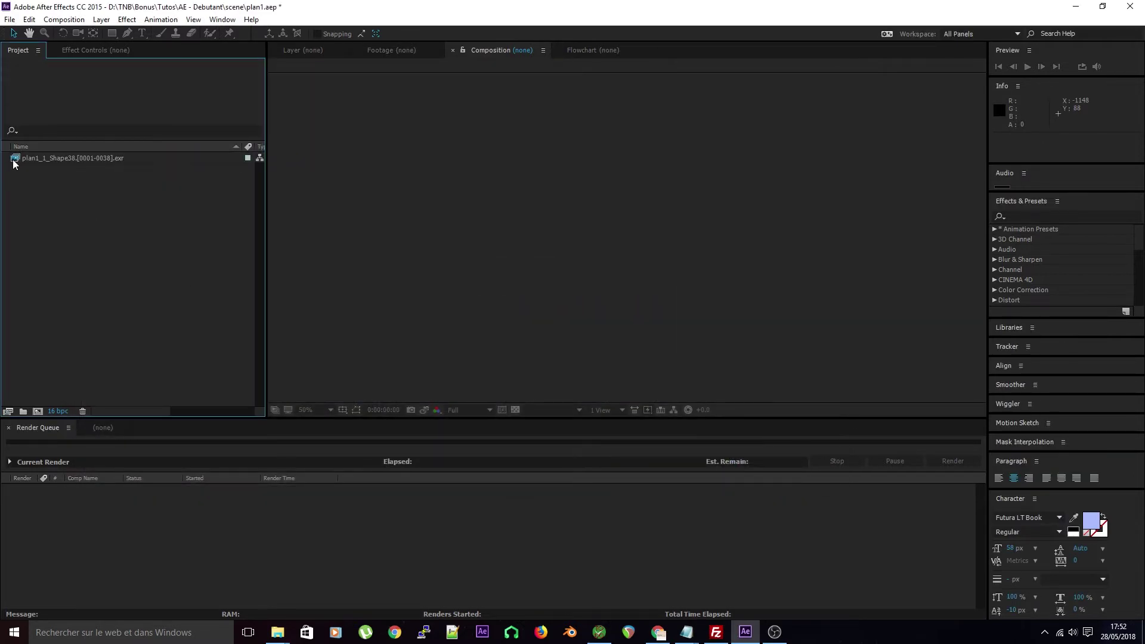
- Play back the imported plan1_1_Shape38 EXR footage to review the animation
{"action": "double_click", "coordinate": [14, 159]}
{"action": "key", "text": "space"}
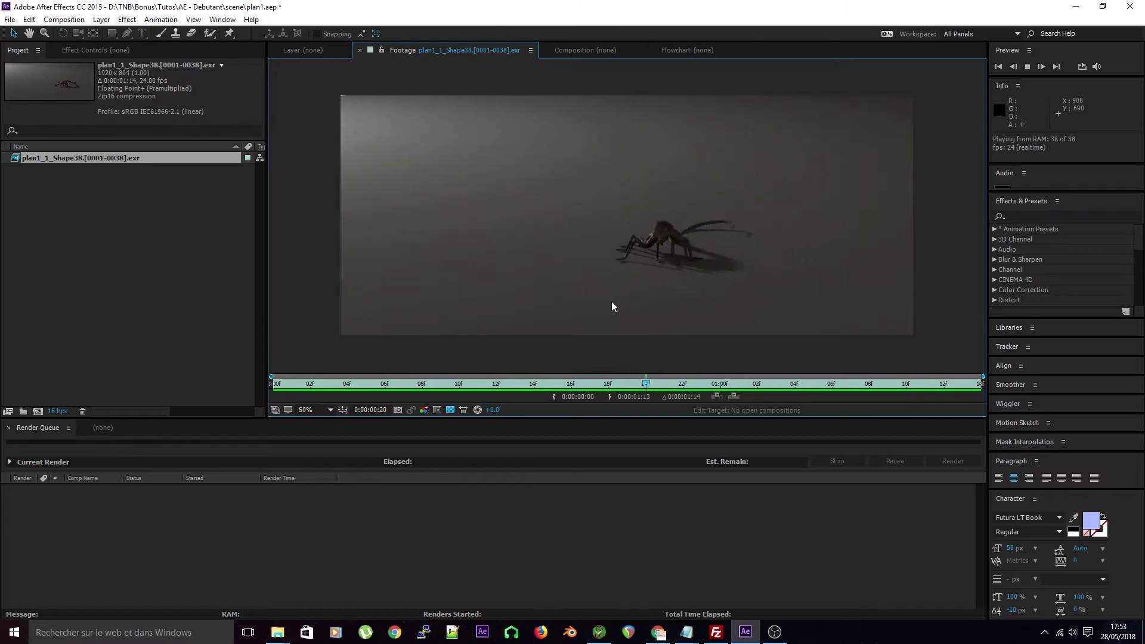
{"action": "left_click", "coordinate": [231, 182]}
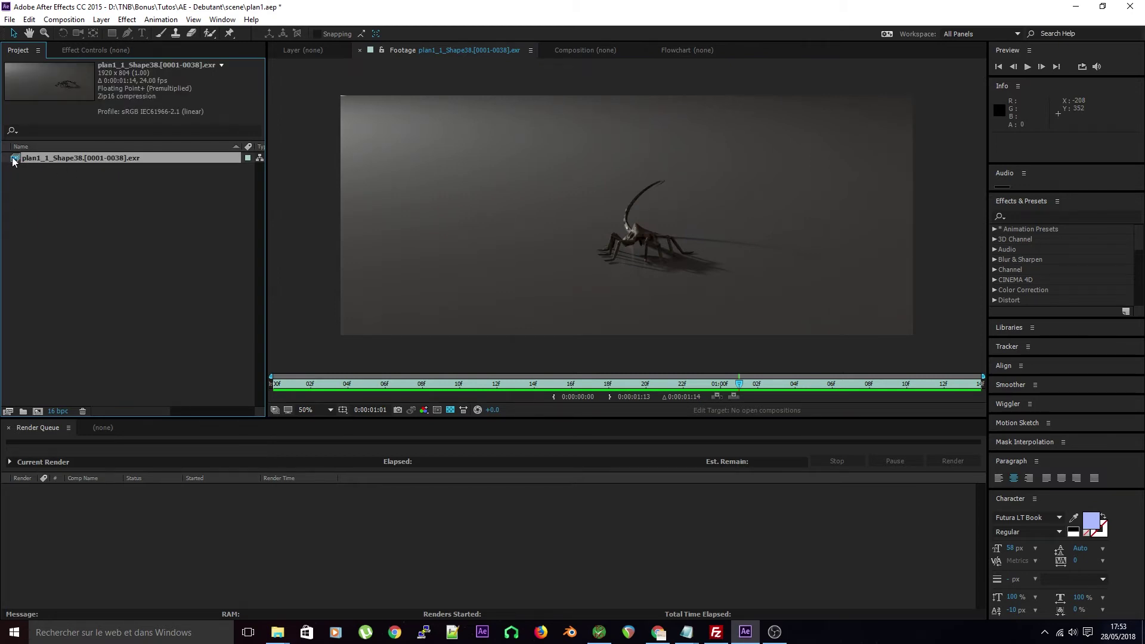
- Create a composition from the plan1_1_Shape38 EXR sequence and preview its playback
{"action": "left_click_drag", "start_coordinate": [15, 160], "coordinate": [37, 412]}
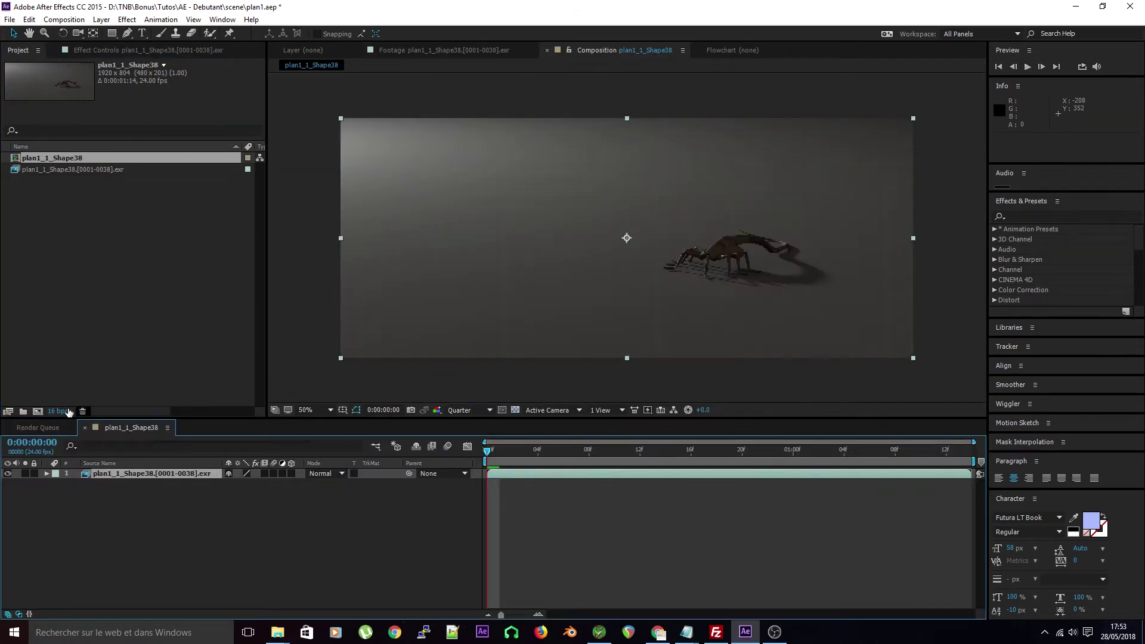
{"action": "left_click", "coordinate": [292, 560]}
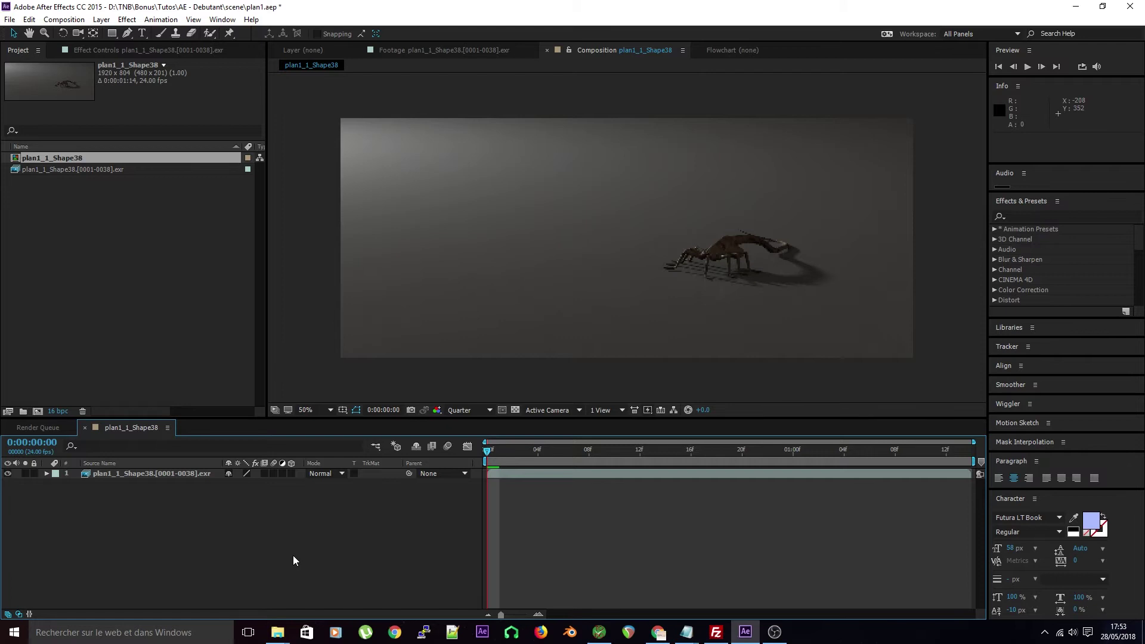
{"action": "key", "text": "space"}
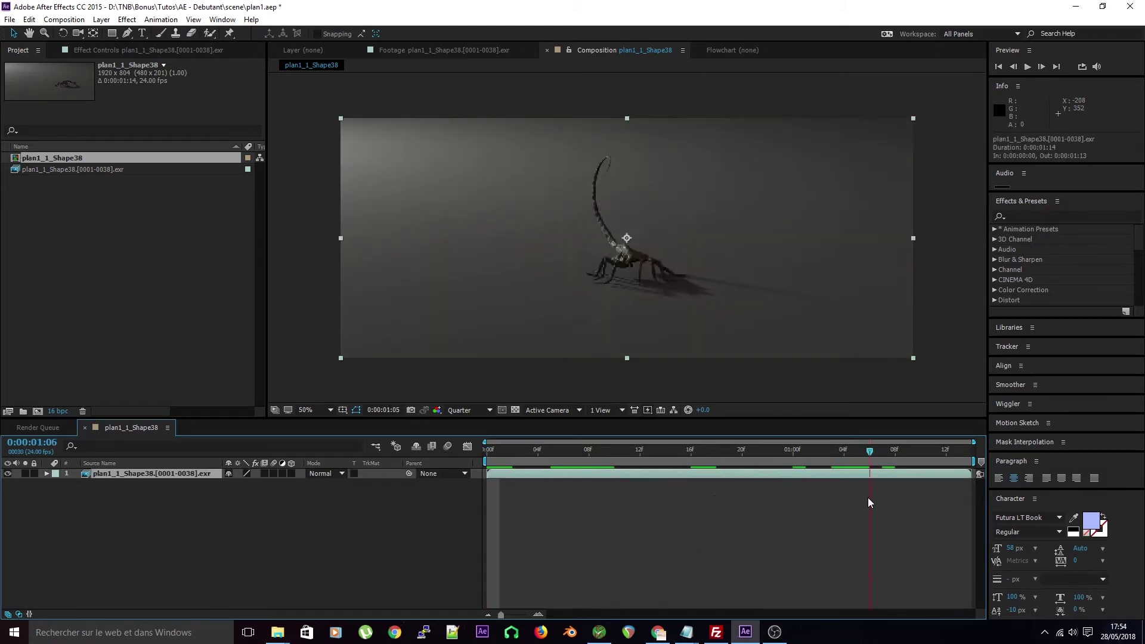
{"action": "key", "text": "space"}
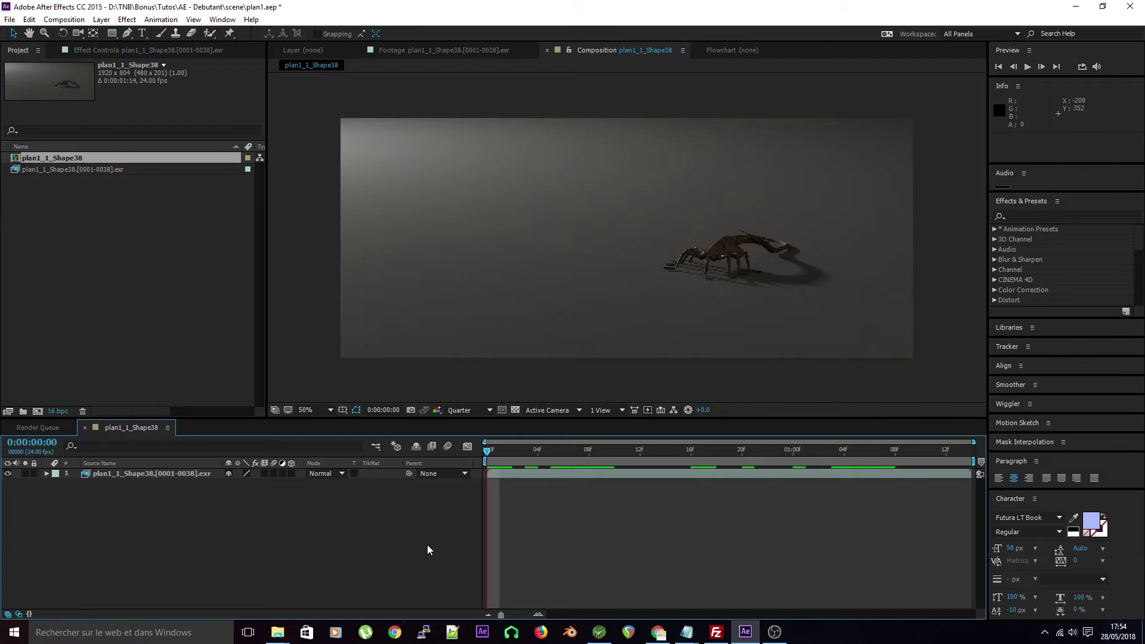
- Duplicate the EXR sequence layer and rename the upper copy glow
{"action": "left_click", "coordinate": [183, 477]}
{"action": "key", "text": "ctrl+d"}
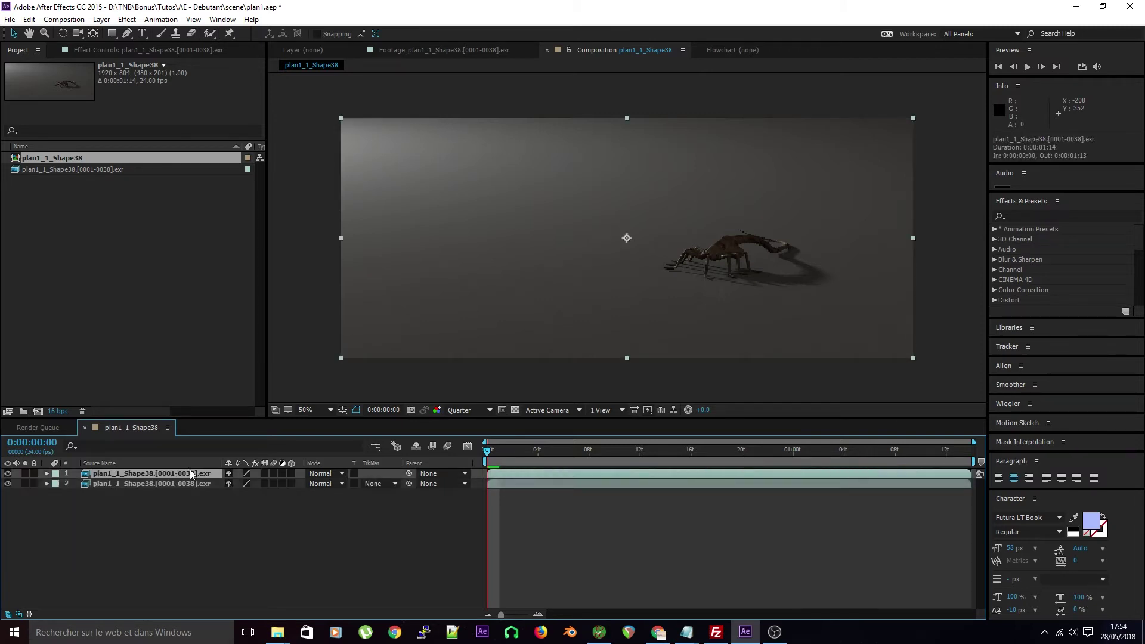
{"action": "key", "text": "Return"}
{"action": "type", "text": "glow"}
{"action": "key", "text": "Return"}
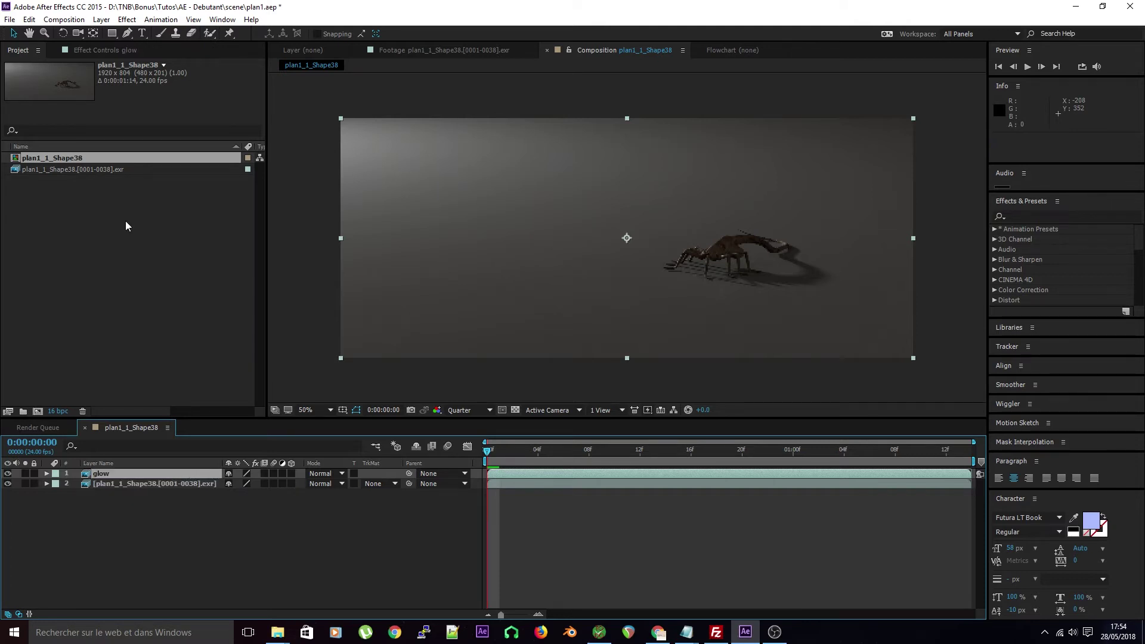
- Apply a Gaussian Blur effect to the glow layer
{"action": "left_click", "coordinate": [93, 50]}
{"action": "right_click", "coordinate": [102, 215]}
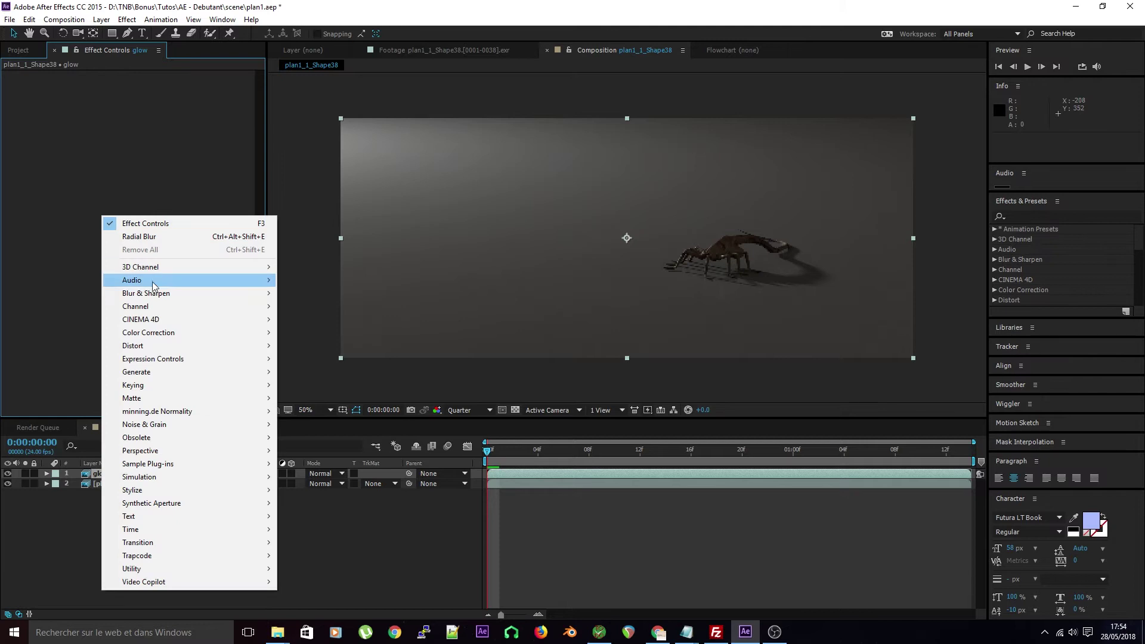
{"action": "mouse_move", "coordinate": [156, 295]}
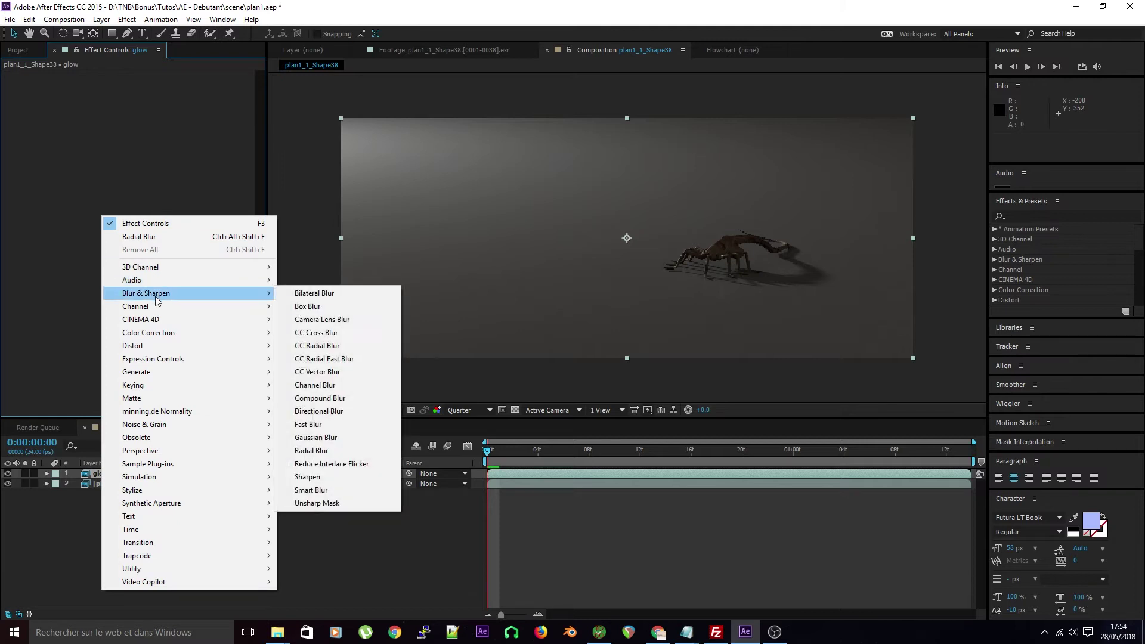
{"action": "left_click", "coordinate": [344, 439]}
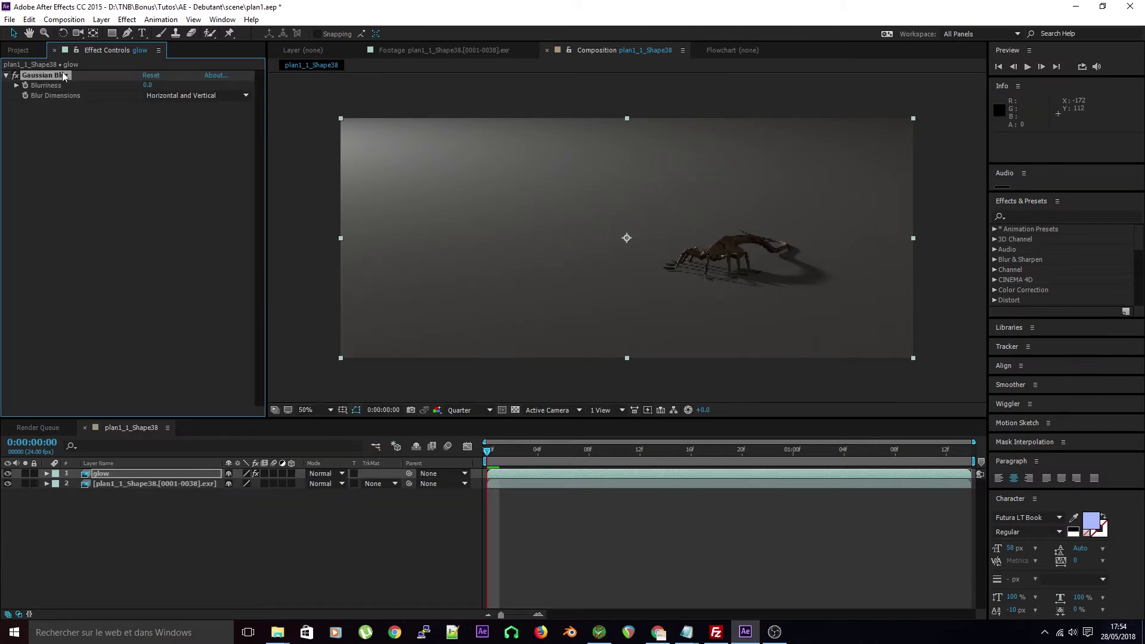
- Replace the glow layer's Gaussian Blur with a Fast Blur effect and duplicate that Fast Blur
{"action": "key", "text": "Delete"}
{"action": "right_click", "coordinate": [109, 78]}
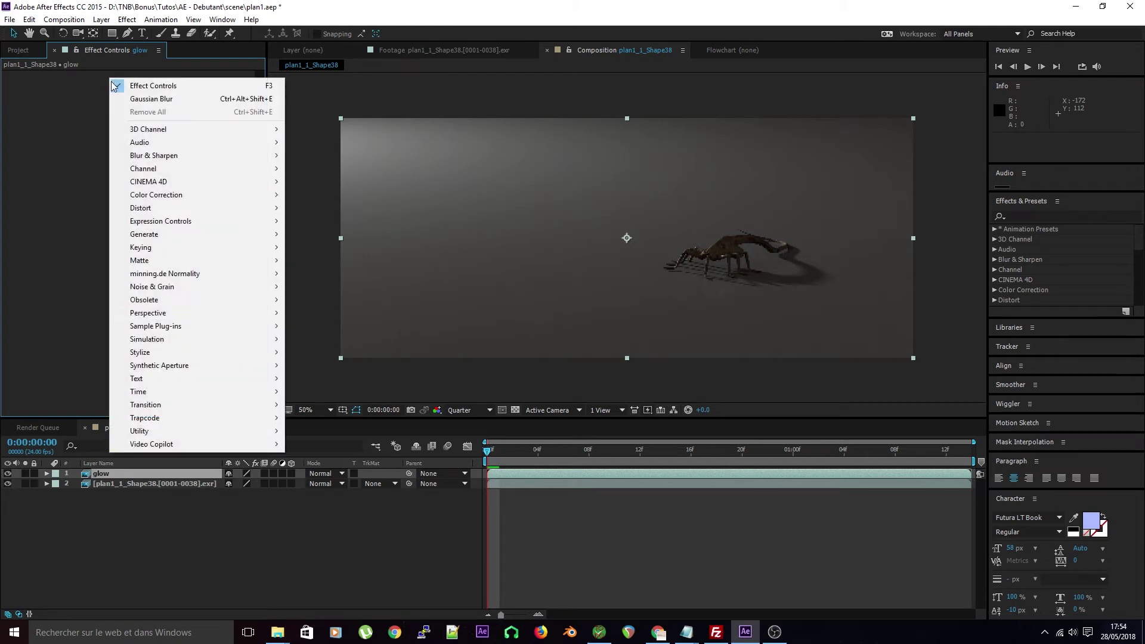
{"action": "mouse_move", "coordinate": [171, 160]}
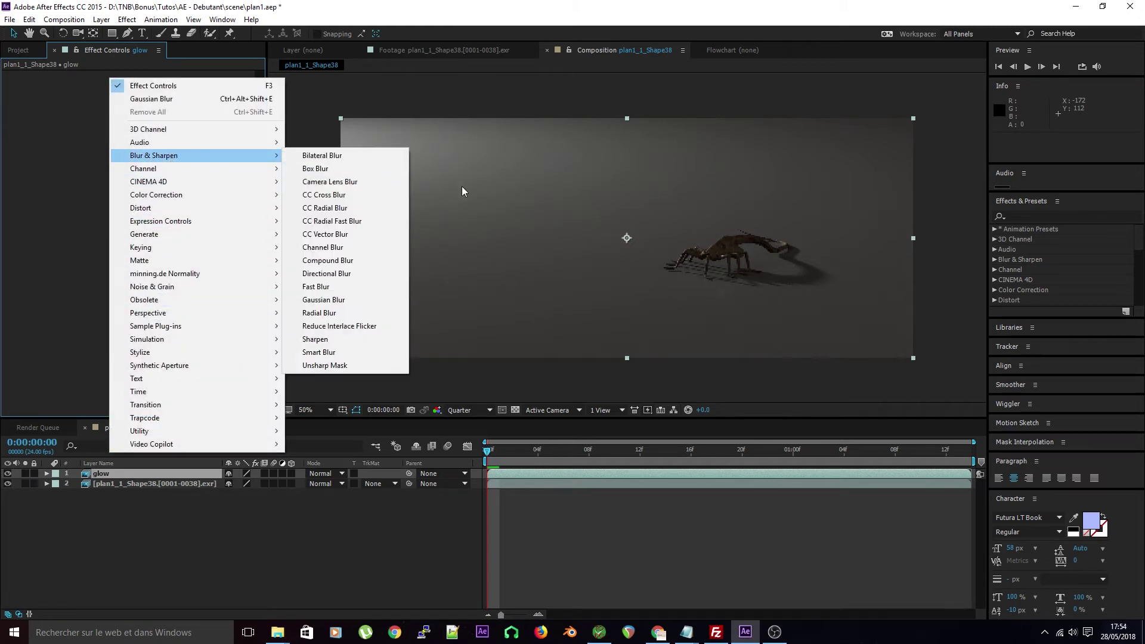
{"action": "left_click", "coordinate": [381, 298]}
{"action": "key", "text": "ctrl+d"}
- Set the first Fast Blur to Horizontal and the second to Vertical, turning on Repeat Edge Pixels for both
{"action": "left_click", "coordinate": [166, 95]}
{"action": "left_click", "coordinate": [180, 121]}
{"action": "left_click", "coordinate": [173, 136]}
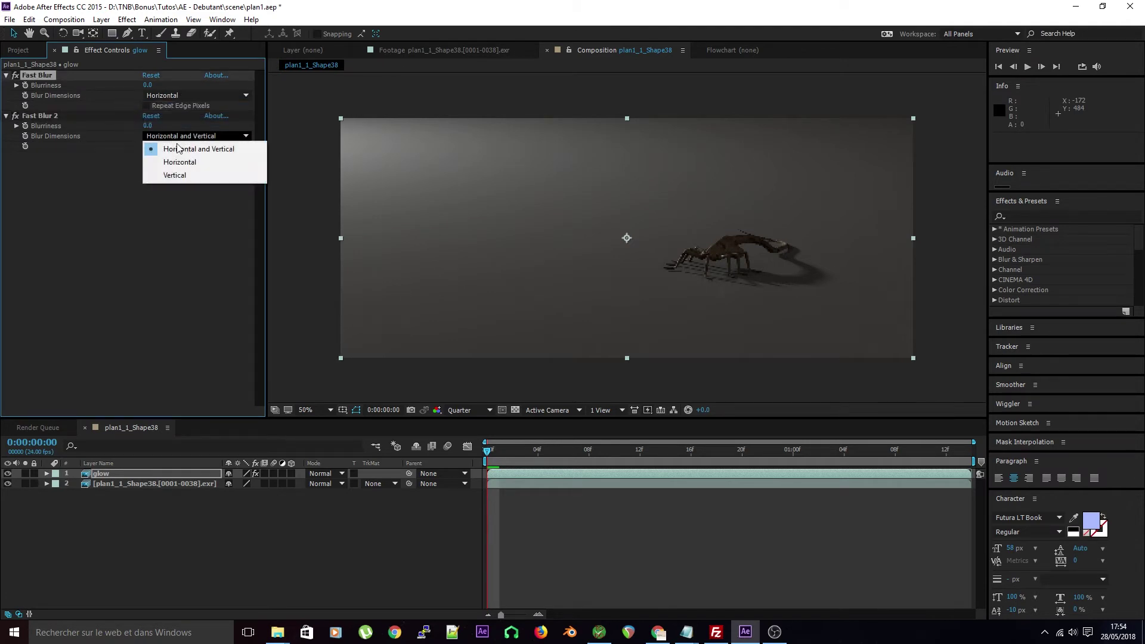
{"action": "left_click", "coordinate": [175, 175]}
{"action": "left_click", "coordinate": [148, 105]}
{"action": "left_click", "coordinate": [146, 146]}
- Set the Blurriness to 26 on the horizontal Fast Blur and 2 on the vertical one
{"action": "left_click_drag", "start_coordinate": [148, 85], "coordinate": [151, 126]}
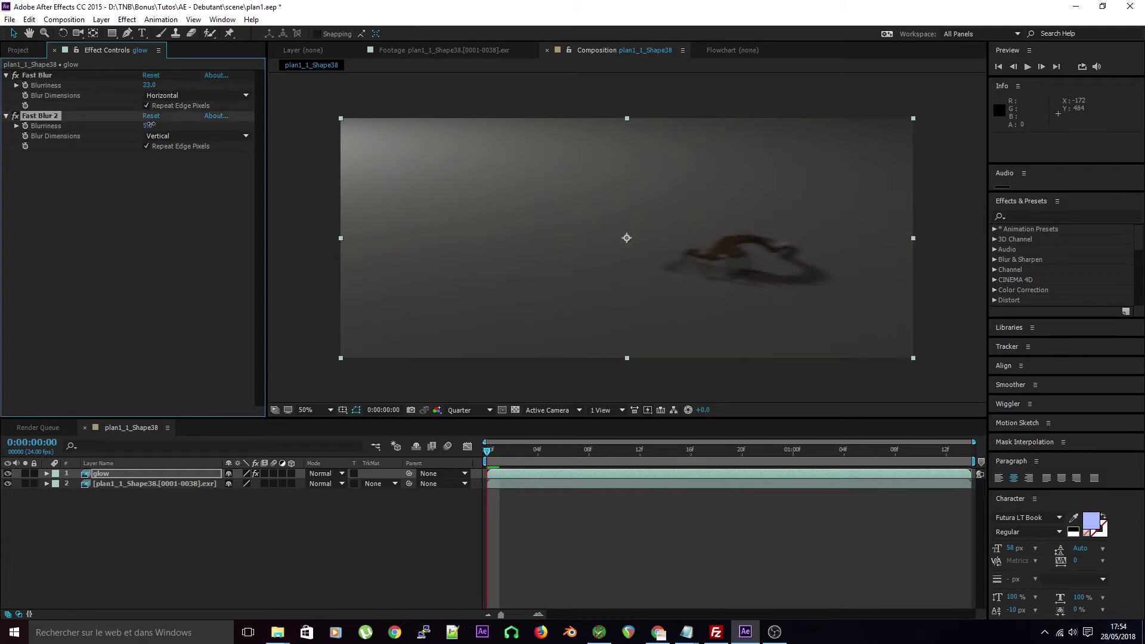
{"action": "mouse_move", "coordinate": [152, 86]}
{"action": "left_mouse_down"}
{"action": "mouse_move", "coordinate": [169, 89]}
{"action": "mouse_move", "coordinate": [154, 96]}
{"action": "left_mouse_up"}
{"action": "left_click", "coordinate": [149, 126]}
{"action": "type", "text": "18"}
{"action": "key", "text": "Return"}
{"action": "left_click", "coordinate": [148, 125]}
{"action": "type", "text": "8"}
{"action": "key", "text": "Return"}
- Set the glow layer's blending mode to Add and the horizontal Fast Blur's Blurriness to 15
{"action": "left_click", "coordinate": [334, 473]}
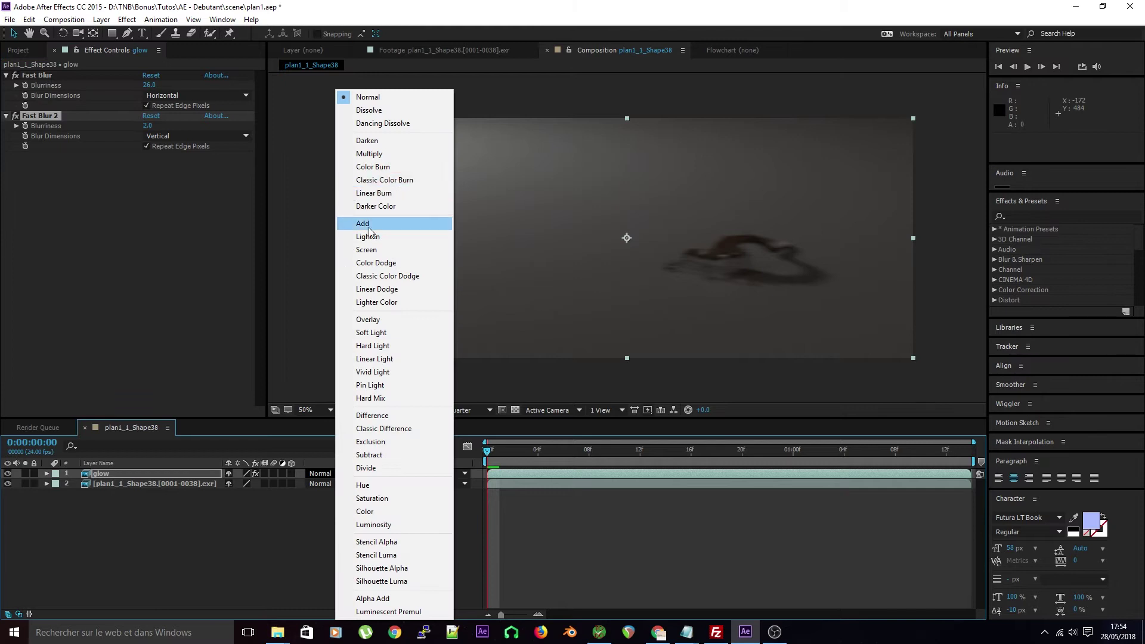
{"action": "left_click", "coordinate": [370, 229]}
{"action": "scroll", "coordinate": [846, 263], "scroll_direction": "up", "scroll_amount": 4}
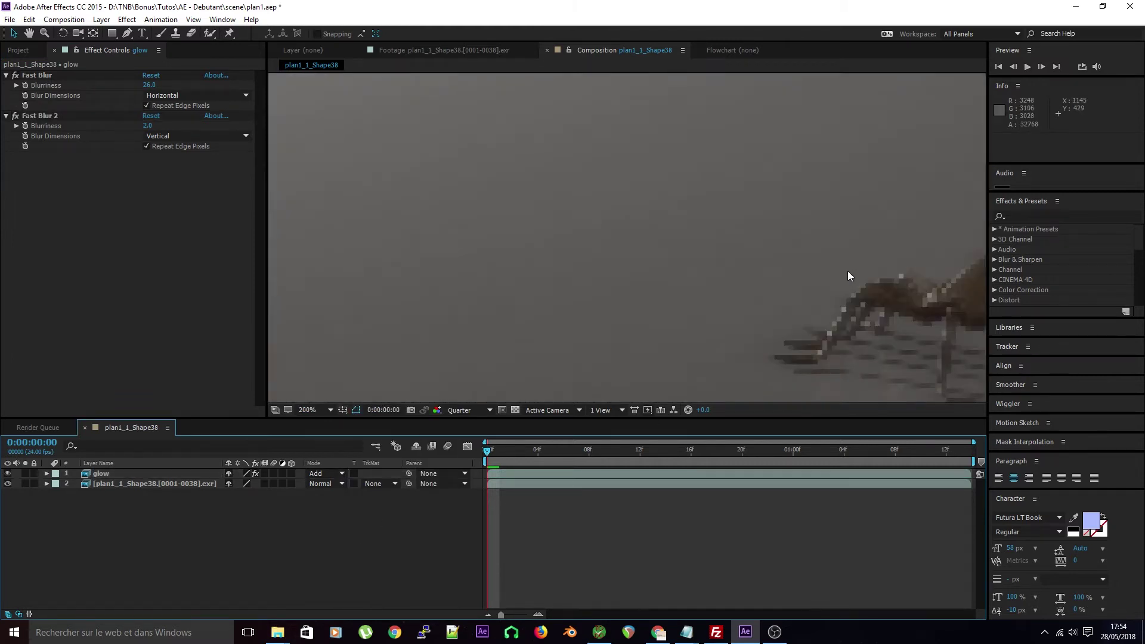
{"action": "left_click_drag", "start_coordinate": [847, 271], "coordinate": [557, 196]}
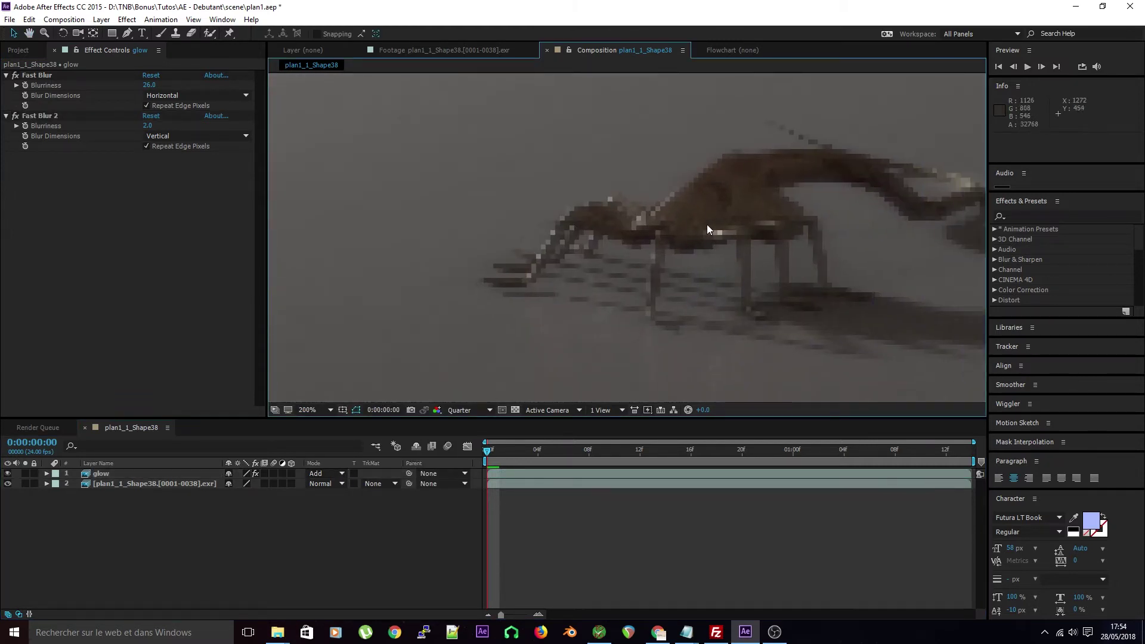
{"action": "left_click_drag", "start_coordinate": [149, 85], "coordinate": [145, 90]}
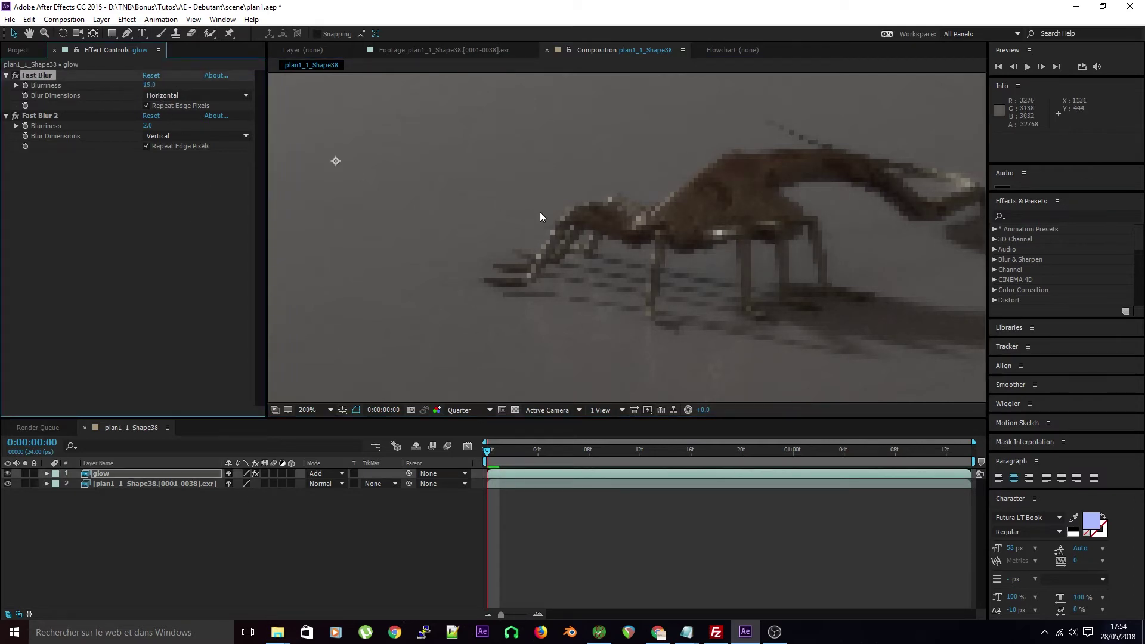
{"action": "scroll", "coordinate": [539, 217], "scroll_direction": "down", "scroll_amount": 4}
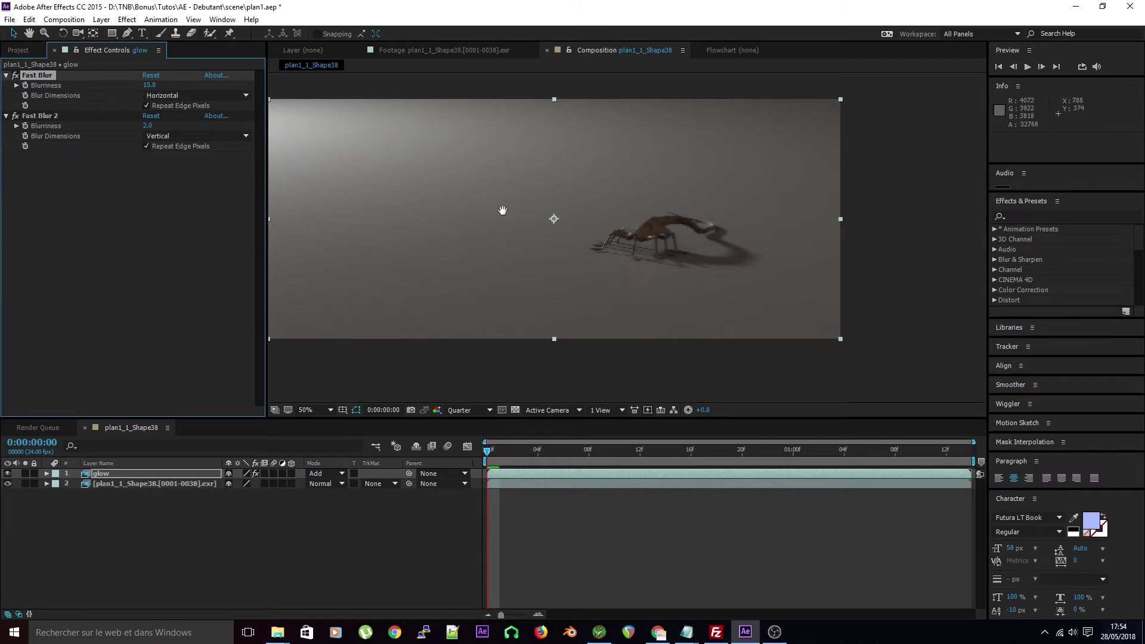
{"action": "left_click_drag", "start_coordinate": [504, 210], "coordinate": [516, 241]}
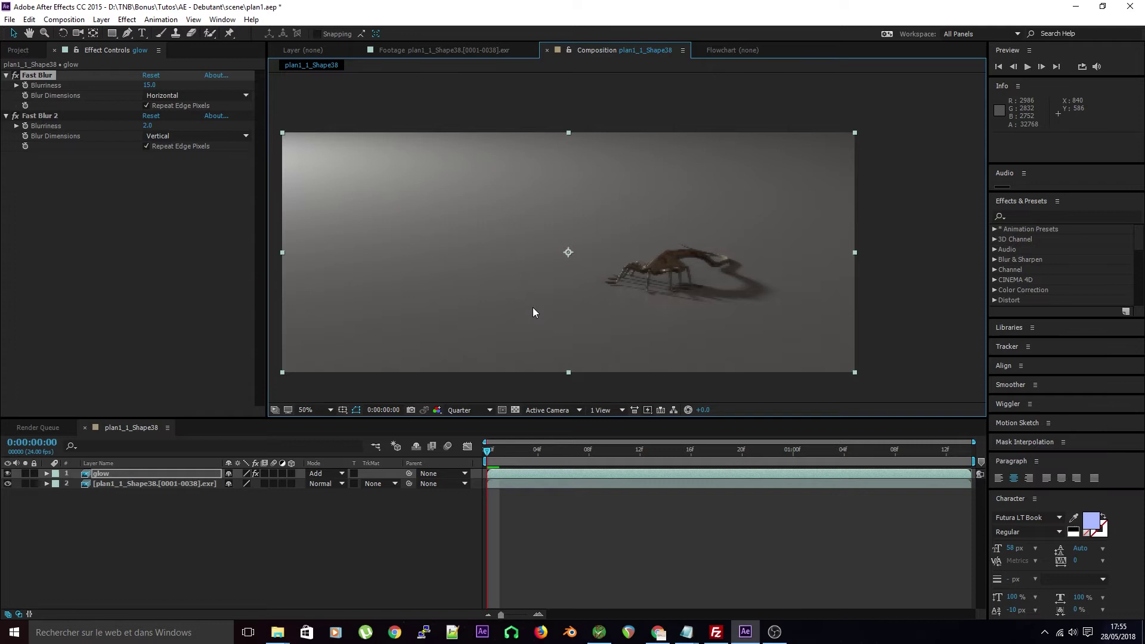
{"action": "left_click", "coordinate": [152, 244]}
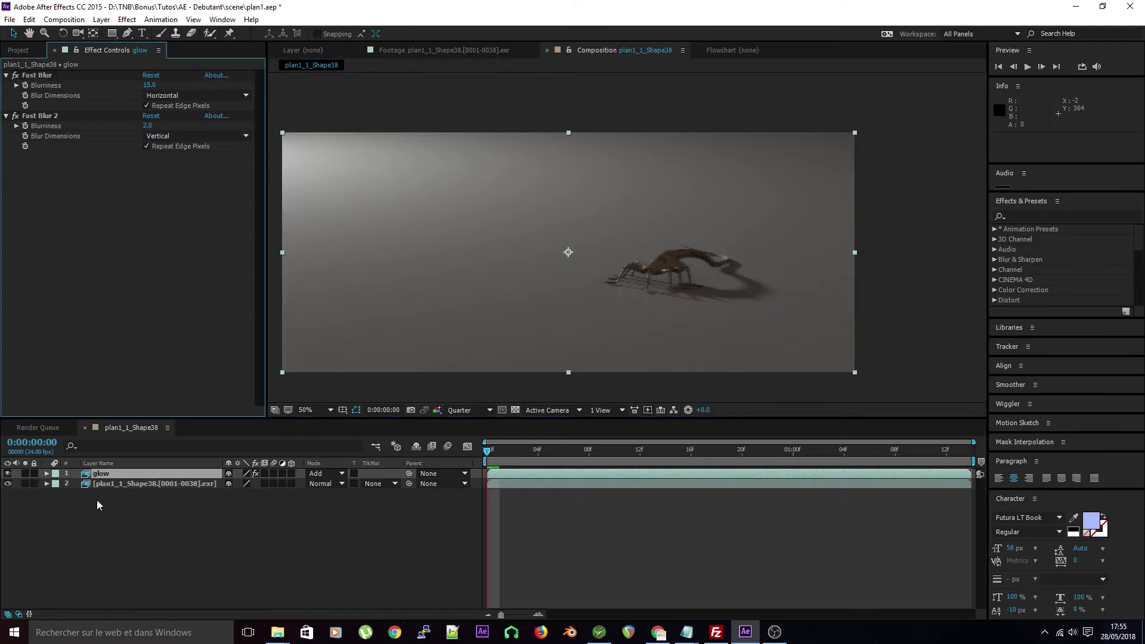
- Solo the glow layer with its blurs switched off and add a Levels effect above both Fast Blurs
{"action": "left_click", "coordinate": [25, 474]}
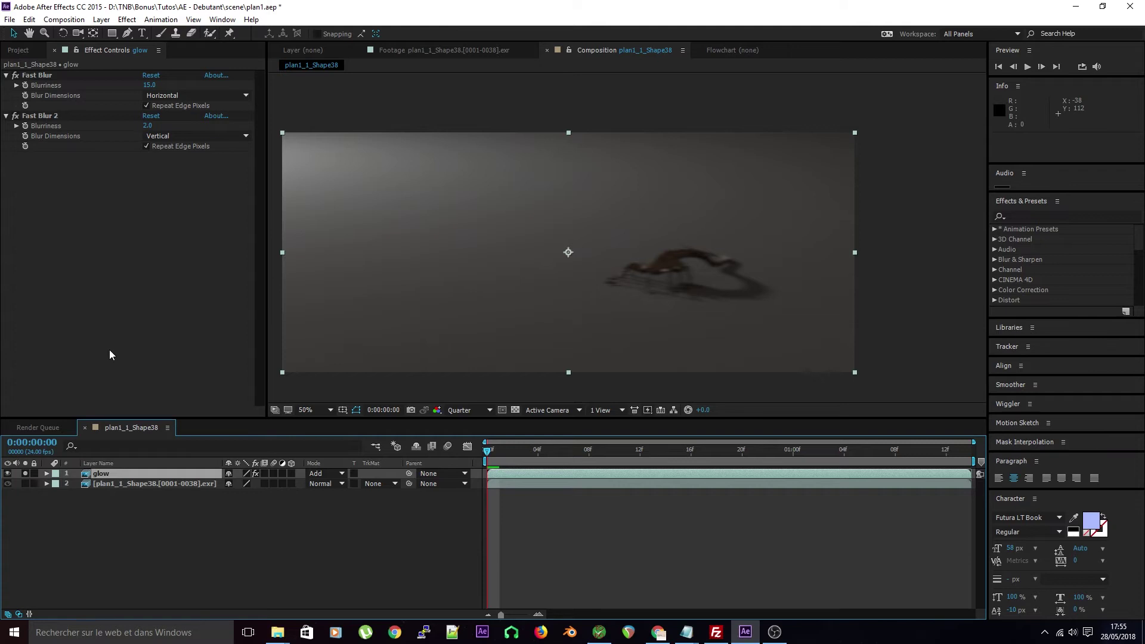
{"action": "right_click", "coordinate": [84, 229]}
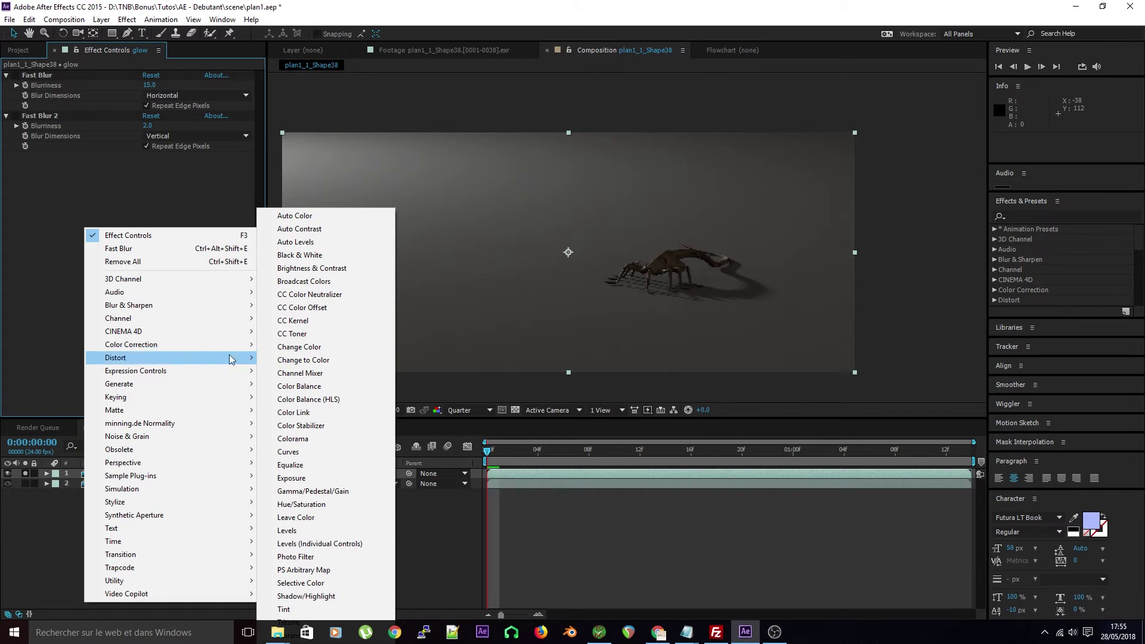
{"action": "mouse_move", "coordinate": [152, 346]}
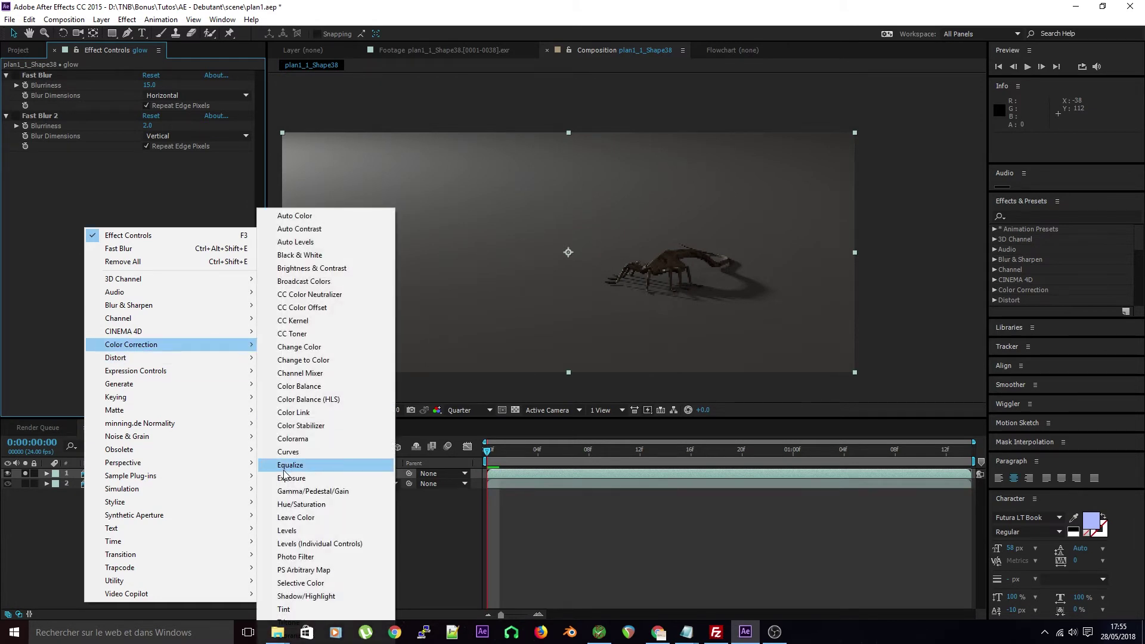
{"action": "left_click", "coordinate": [296, 532]}
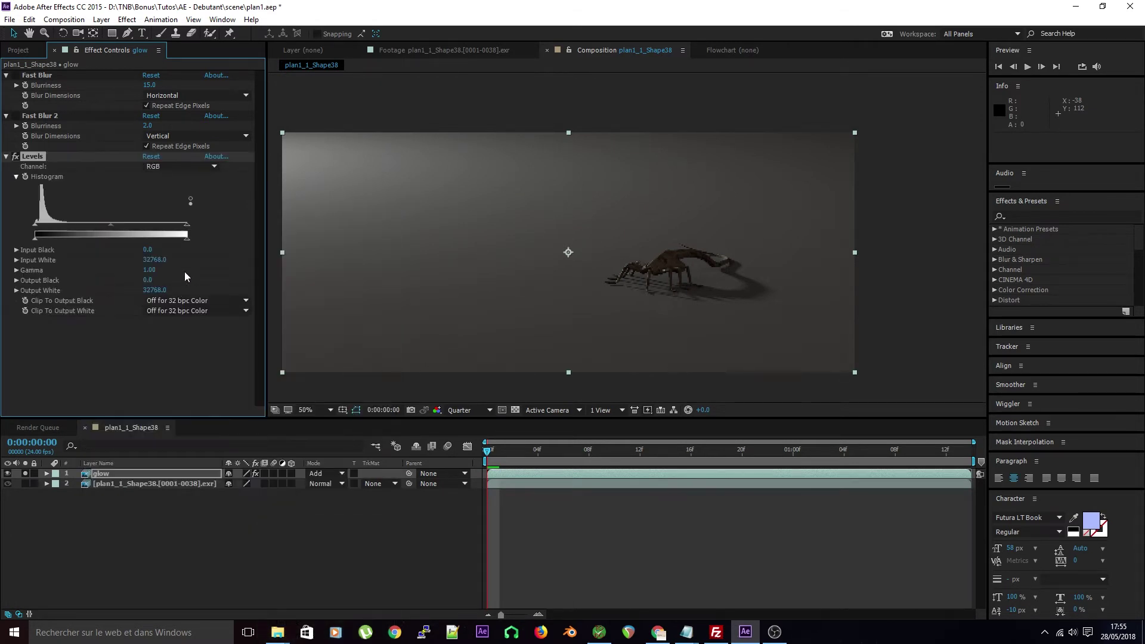
{"action": "left_click_drag", "start_coordinate": [34, 160], "coordinate": [36, 74]}
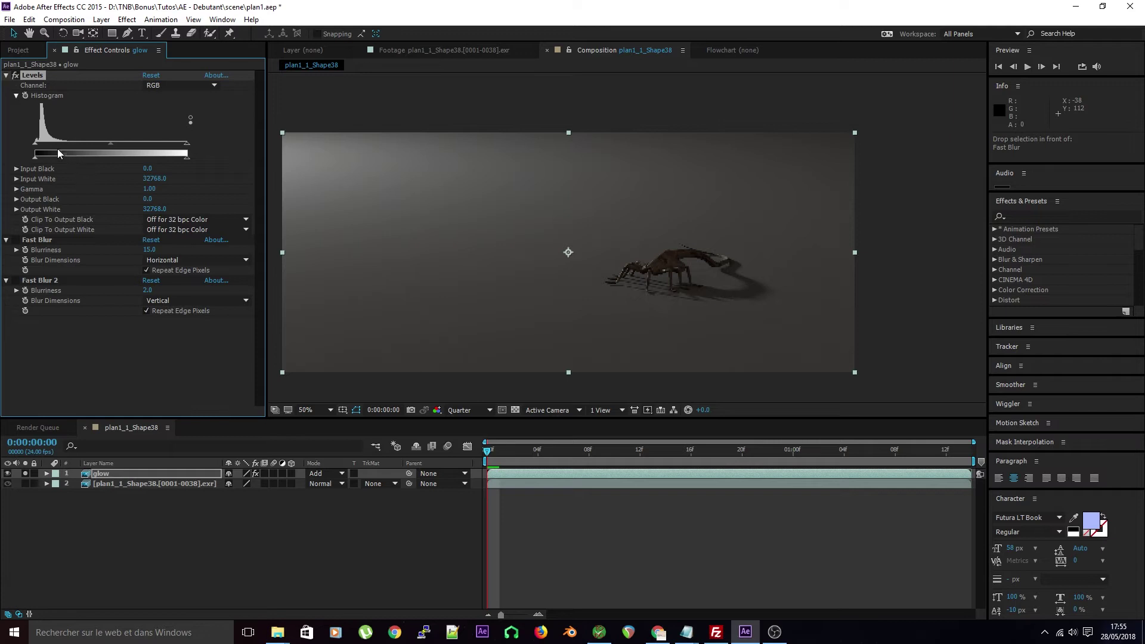
- Adjust the glow layer's Levels to an Input Black of about 1156.5 and an Input White of about 20303
{"action": "mouse_move", "coordinate": [36, 144]}
{"action": "left_mouse_down"}
{"action": "mouse_move", "coordinate": [51, 145]}
{"action": "mouse_move", "coordinate": [34, 148]}
{"action": "mouse_move", "coordinate": [43, 153]}
{"action": "left_mouse_up"}
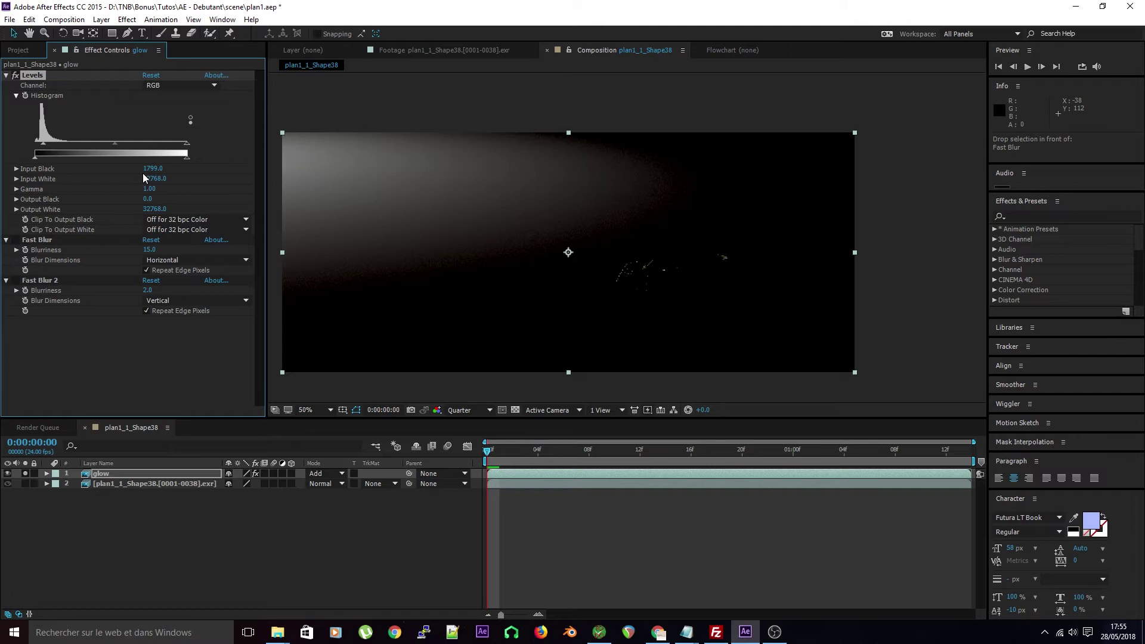
{"action": "left_click_drag", "start_coordinate": [44, 147], "coordinate": [41, 149]}
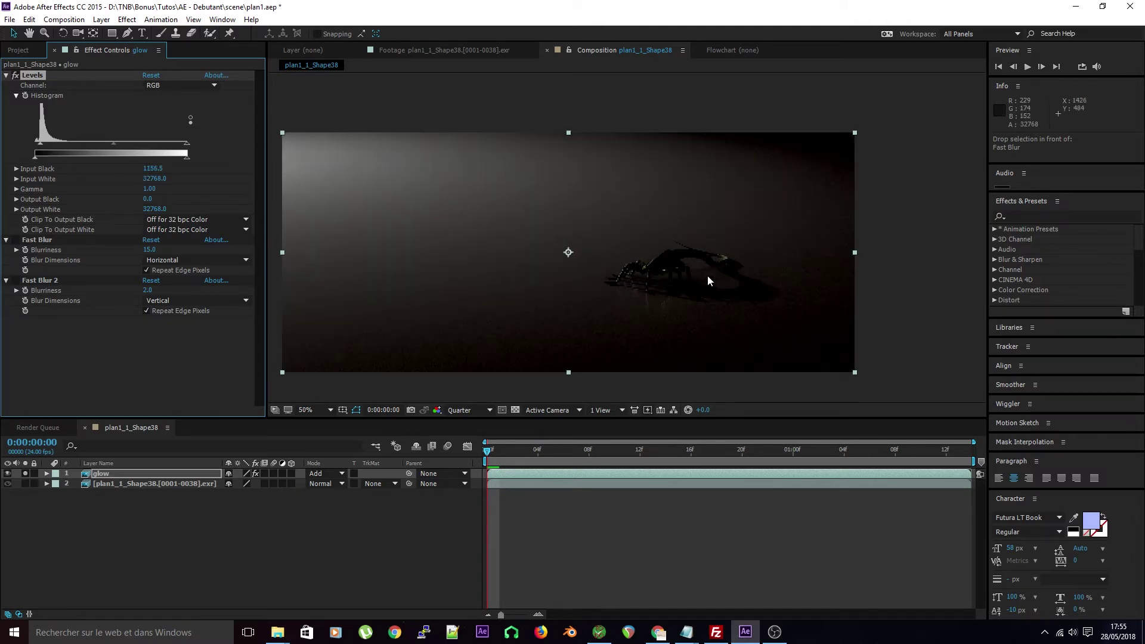
{"action": "left_click_drag", "start_coordinate": [186, 143], "coordinate": [129, 156]}
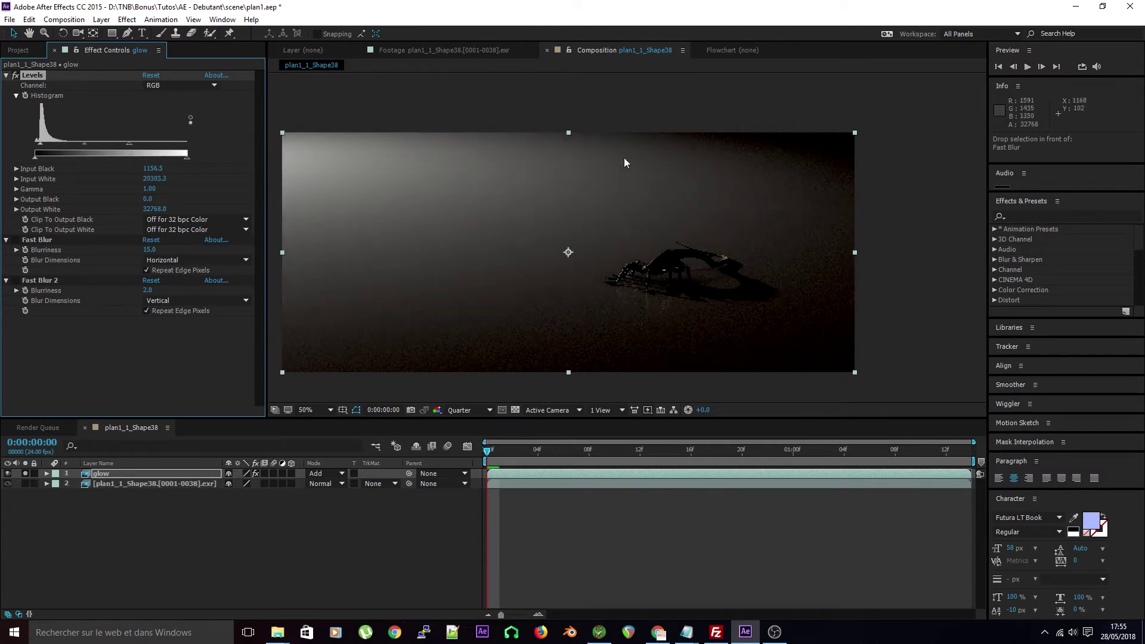
- Re-enable both Fast Blur effects and turn off the glow layer's solo
{"action": "left_click", "coordinate": [16, 239]}
{"action": "left_click", "coordinate": [15, 280]}
{"action": "left_click", "coordinate": [26, 473]}
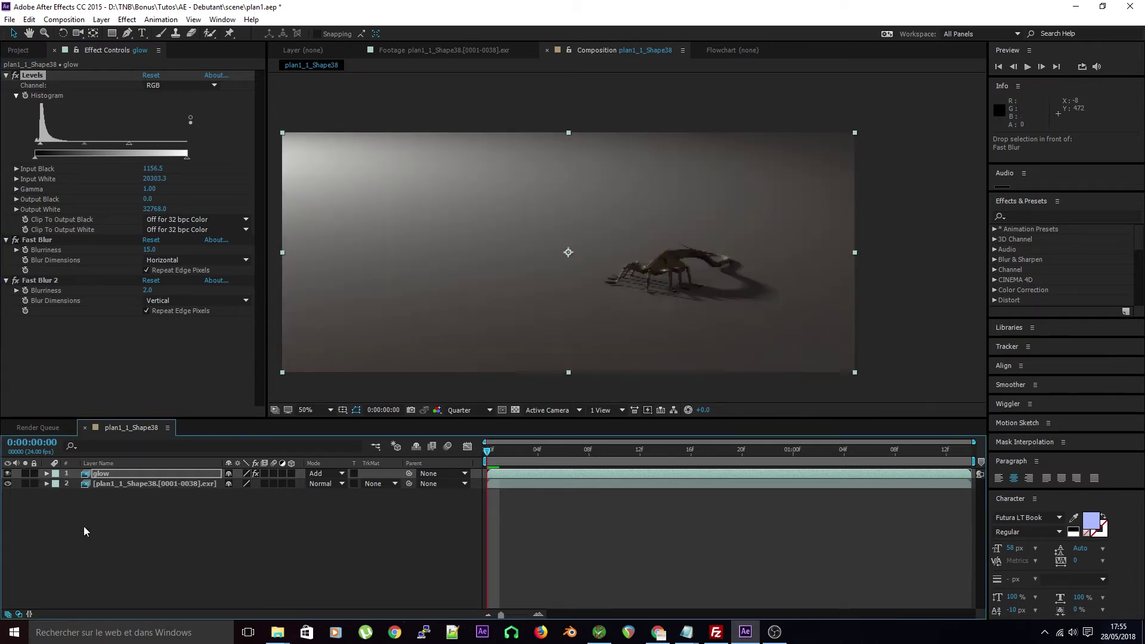
- Inspect the glow on the creature up close, preview the composition's playback and go to frame 0:00:01:08
{"action": "scroll", "coordinate": [700, 271], "scroll_direction": "up", "scroll_amount": 6}
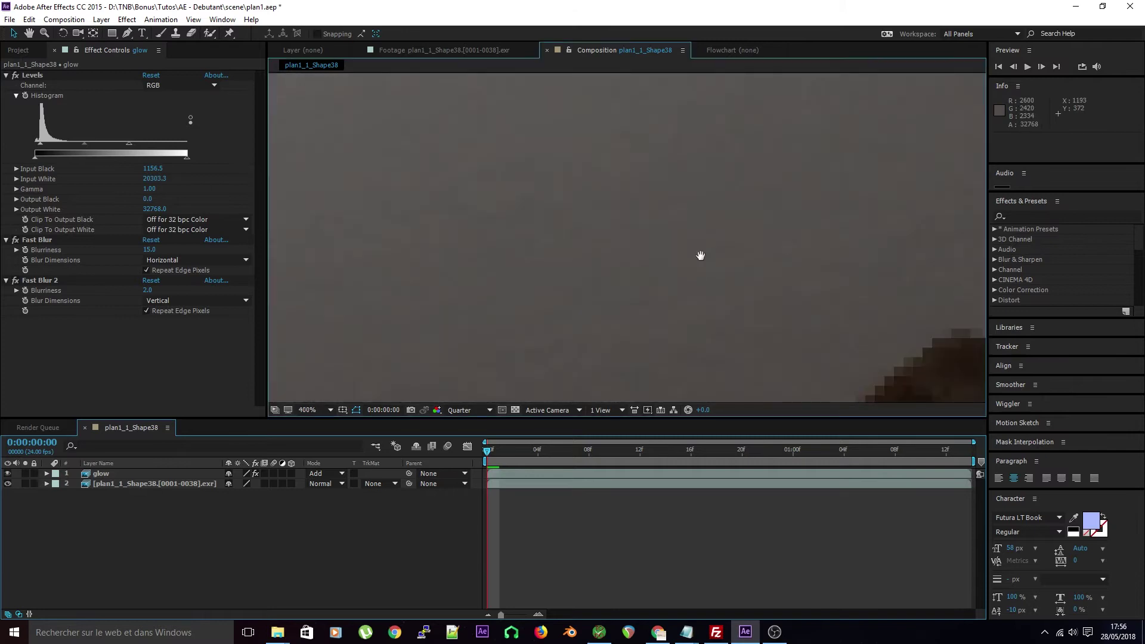
{"action": "scroll", "coordinate": [584, 230], "scroll_direction": "down", "scroll_amount": 2}
{"action": "scroll", "coordinate": [467, 223], "scroll_direction": "down", "scroll_amount": 3}
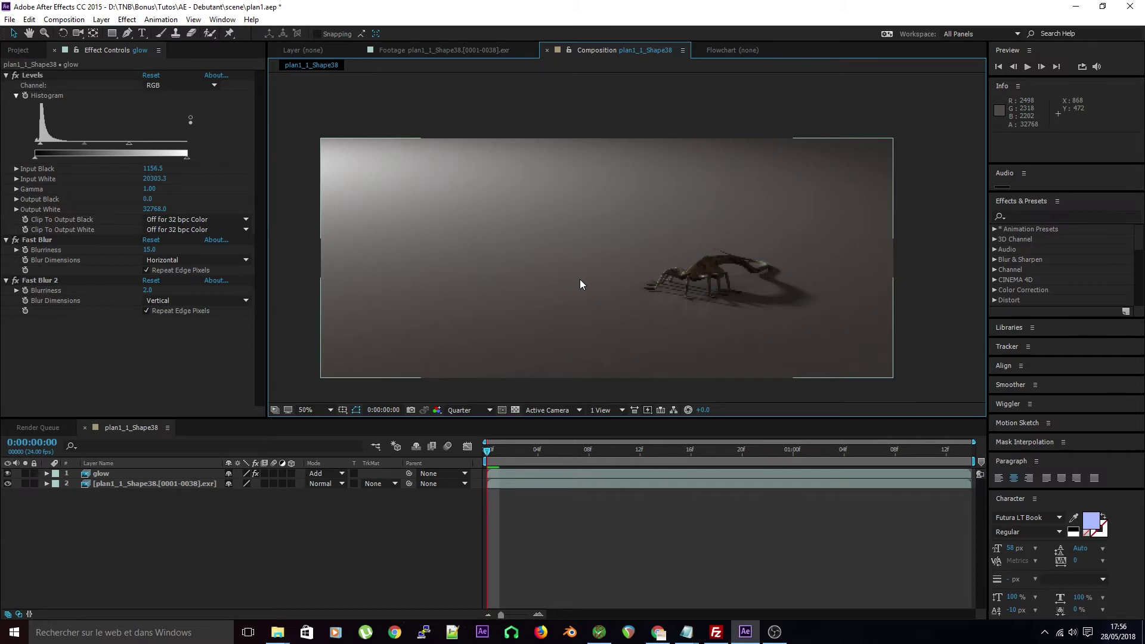
{"action": "key", "text": "space"}
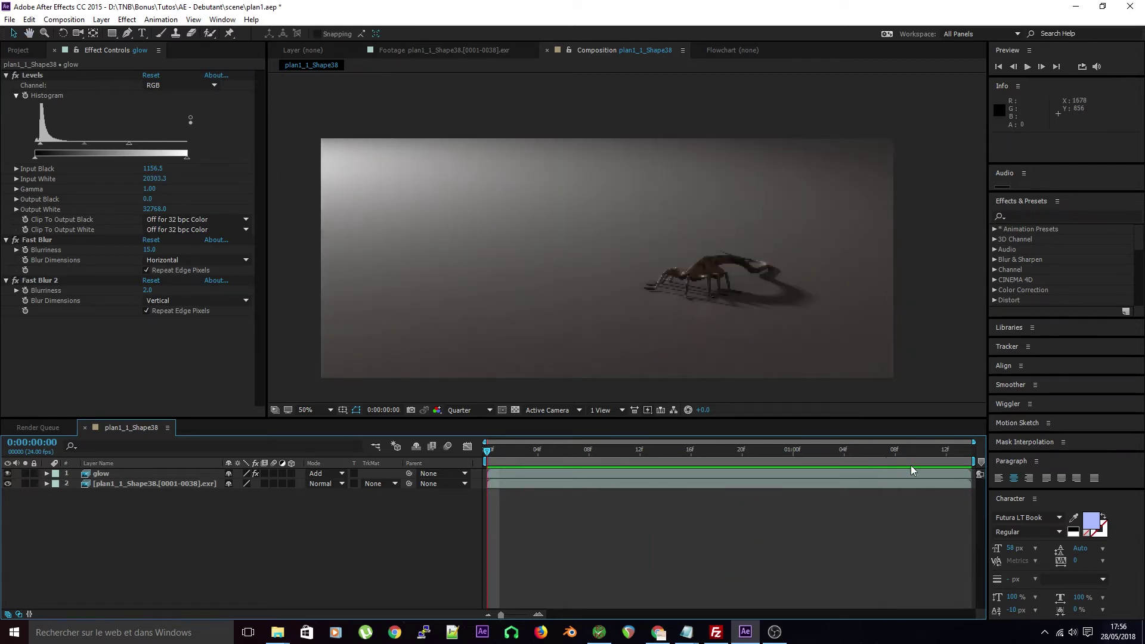
{"action": "left_click", "coordinate": [908, 453]}
{"action": "left_click_drag", "start_coordinate": [908, 453], "coordinate": [893, 457]}
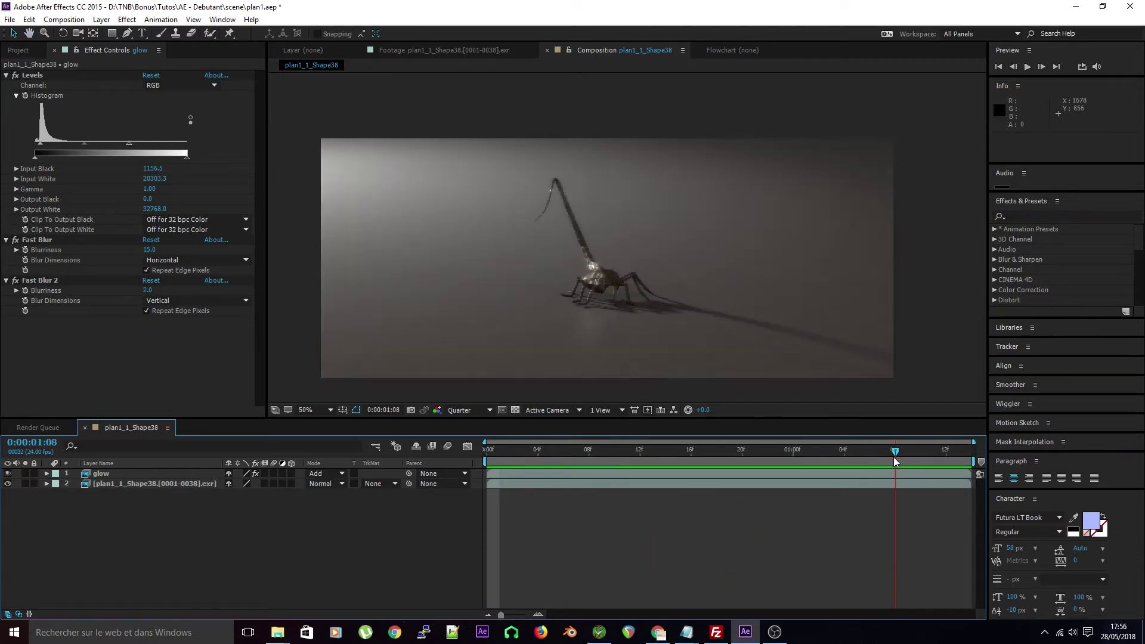
- Set the glow layer's opacity to 50% and save the project
{"action": "left_click", "coordinate": [109, 474]}
{"action": "key", "text": "t"}
{"action": "left_click", "coordinate": [234, 484]}
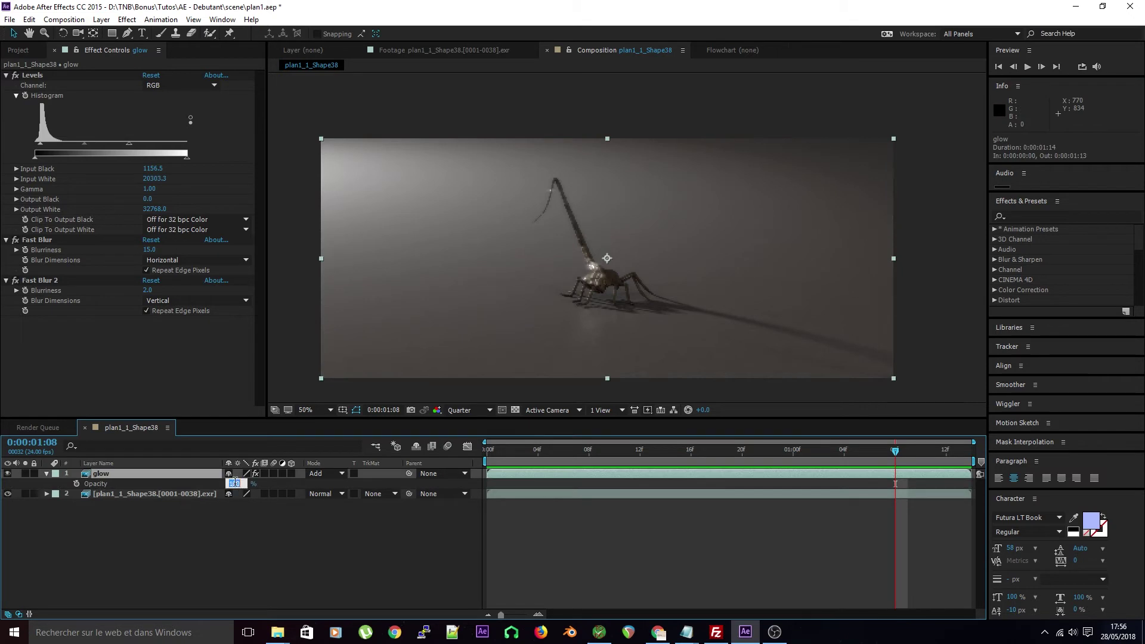
{"action": "type", "text": "50"}
{"action": "key", "text": "Return"}
{"action": "left_click", "coordinate": [292, 577]}
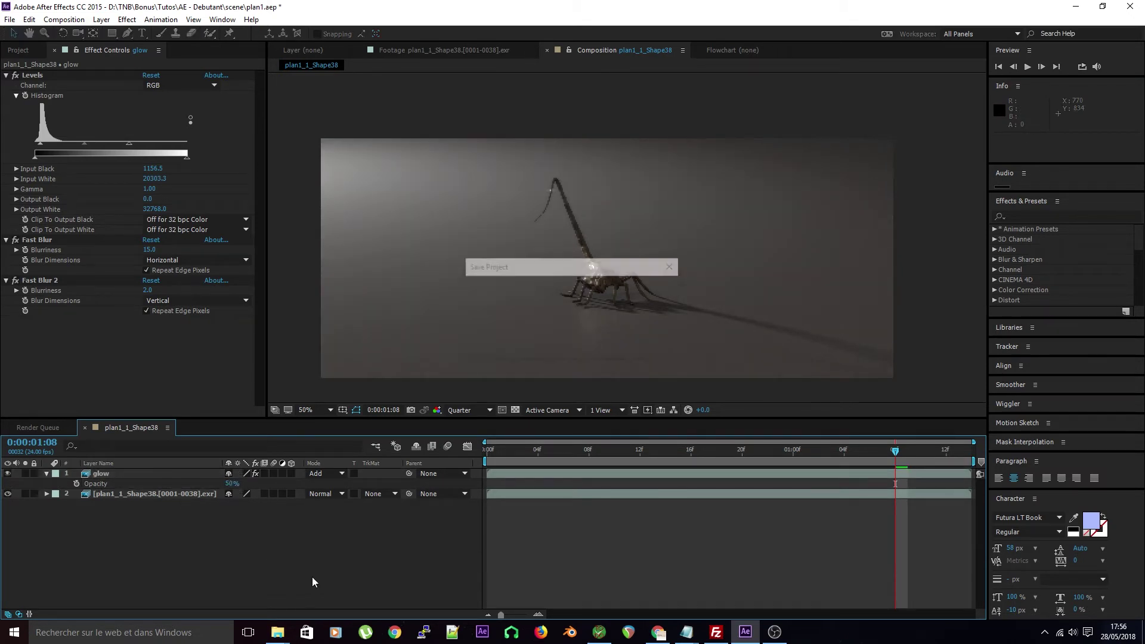
- Scrub to 0:00:01:00 and pre-compose the glow and EXR sequence layers, moving all attributes into the new composition
{"action": "left_click_drag", "start_coordinate": [875, 448], "coordinate": [761, 464]}
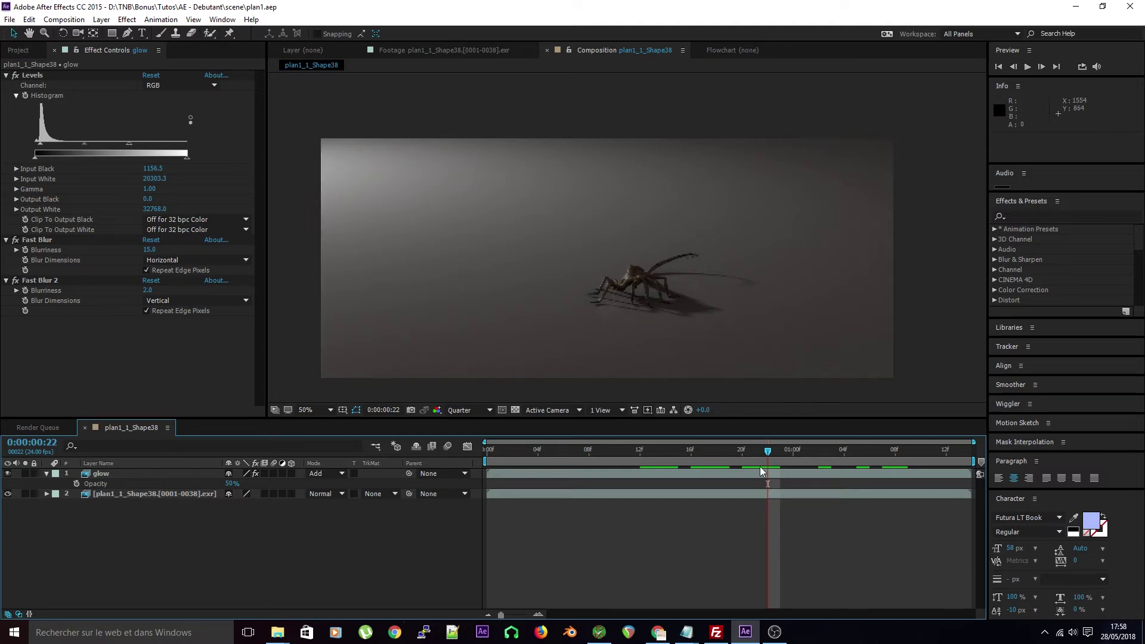
{"action": "left_click_drag", "start_coordinate": [765, 452], "coordinate": [787, 439]}
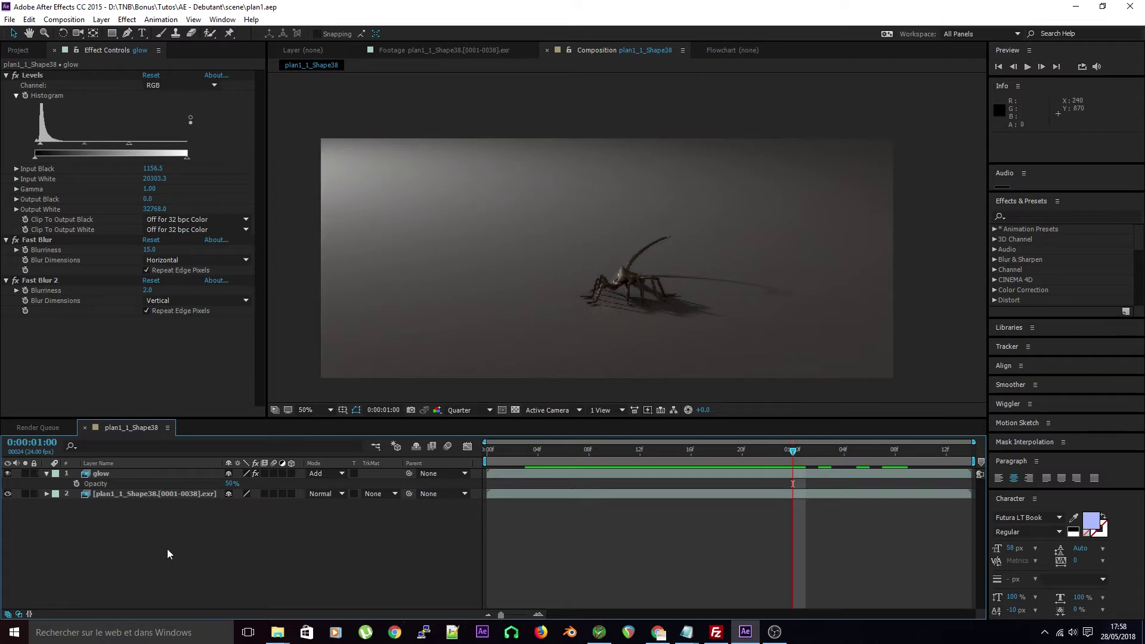
{"action": "left_click", "coordinate": [79, 493]}
{"action": "left_click_drag", "start_coordinate": [181, 525], "coordinate": [152, 470]}
{"action": "left_click", "coordinate": [196, 542]}
{"action": "left_click_drag", "start_coordinate": [189, 531], "coordinate": [164, 469]}
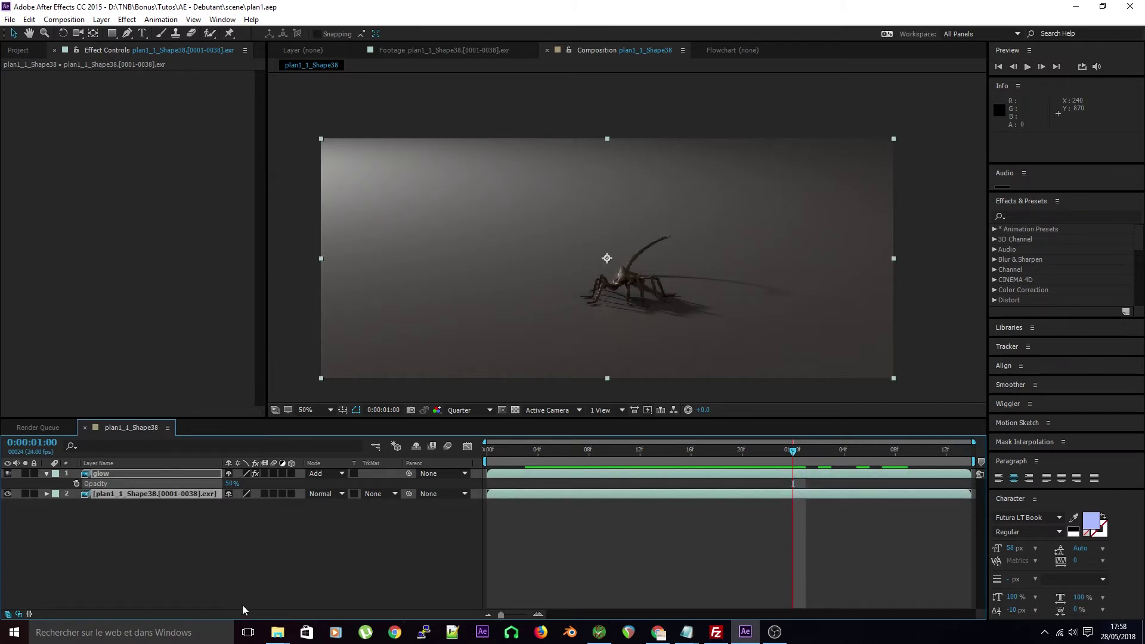
{"action": "key", "text": "ctrl+shift+c"}
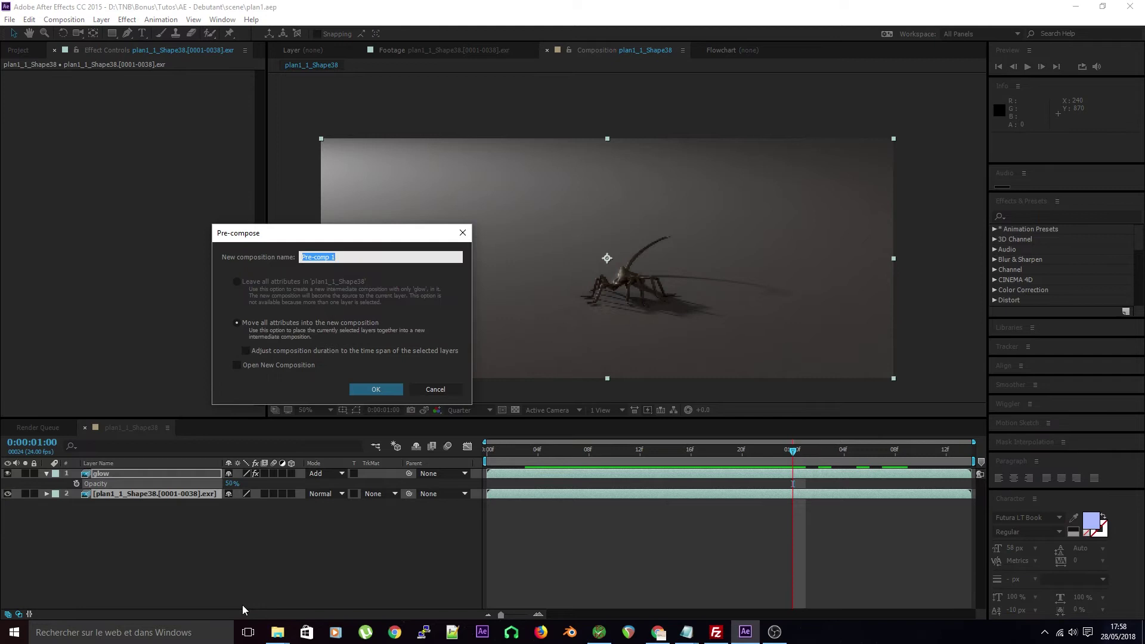
{"action": "left_click", "coordinate": [365, 393]}
- Open the pre-composition to look at its contents and return to the plan1_1_Shape38 composition
{"action": "left_click", "coordinate": [176, 471]}
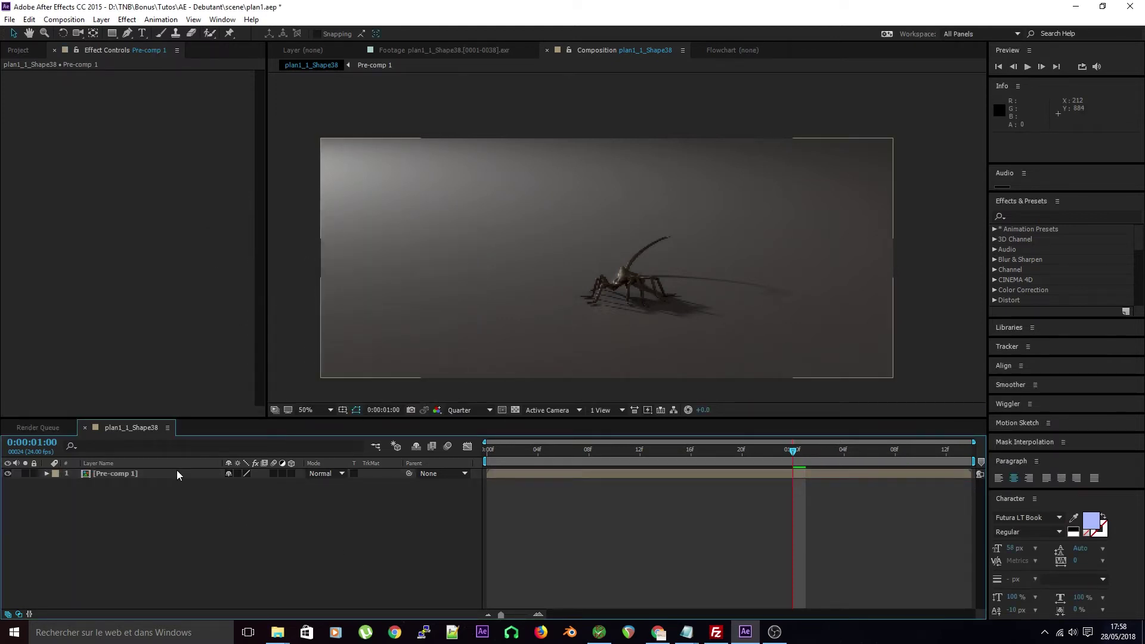
{"action": "double_click", "coordinate": [199, 475]}
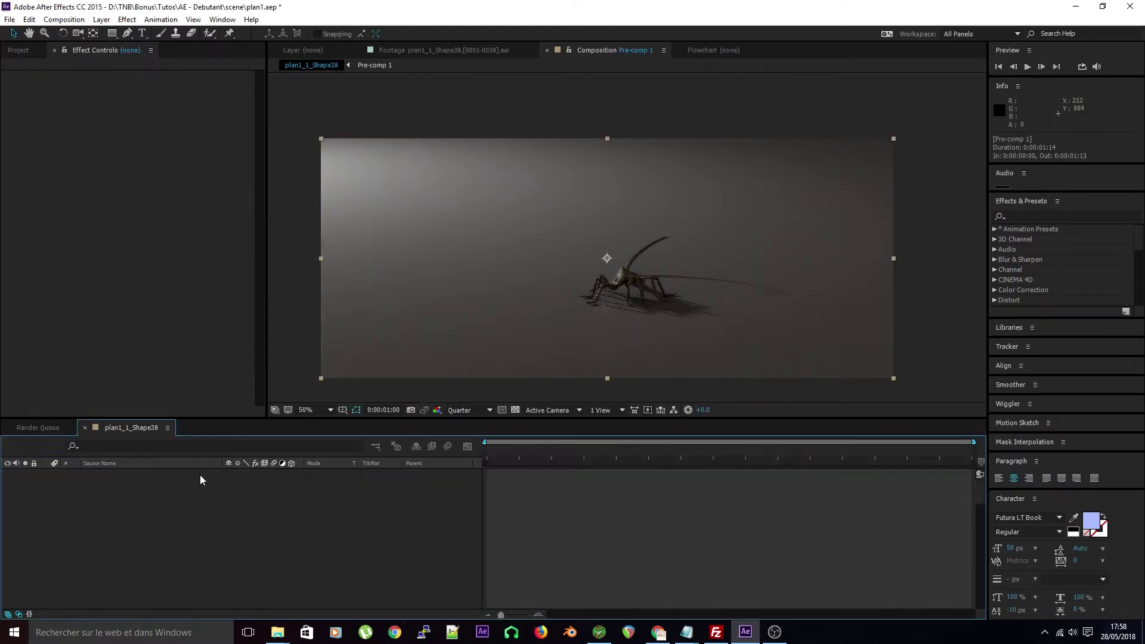
{"action": "left_click", "coordinate": [132, 428]}
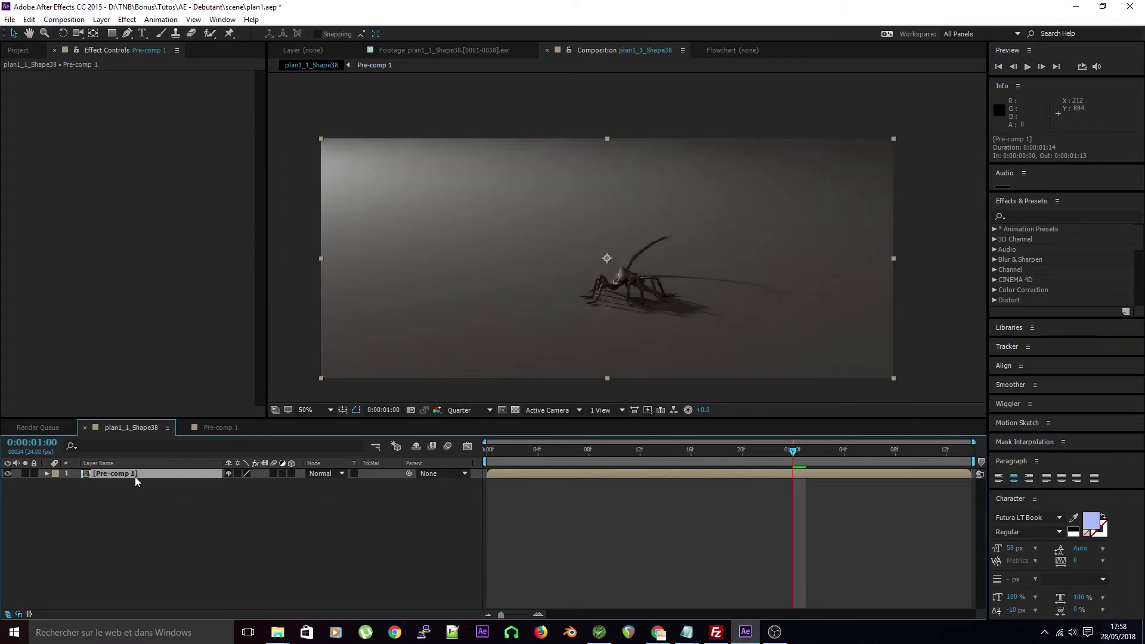
- Rename the pre-composed layer as Compo_glow
{"action": "key", "text": "Return"}
{"action": "type", "text": "Como"}
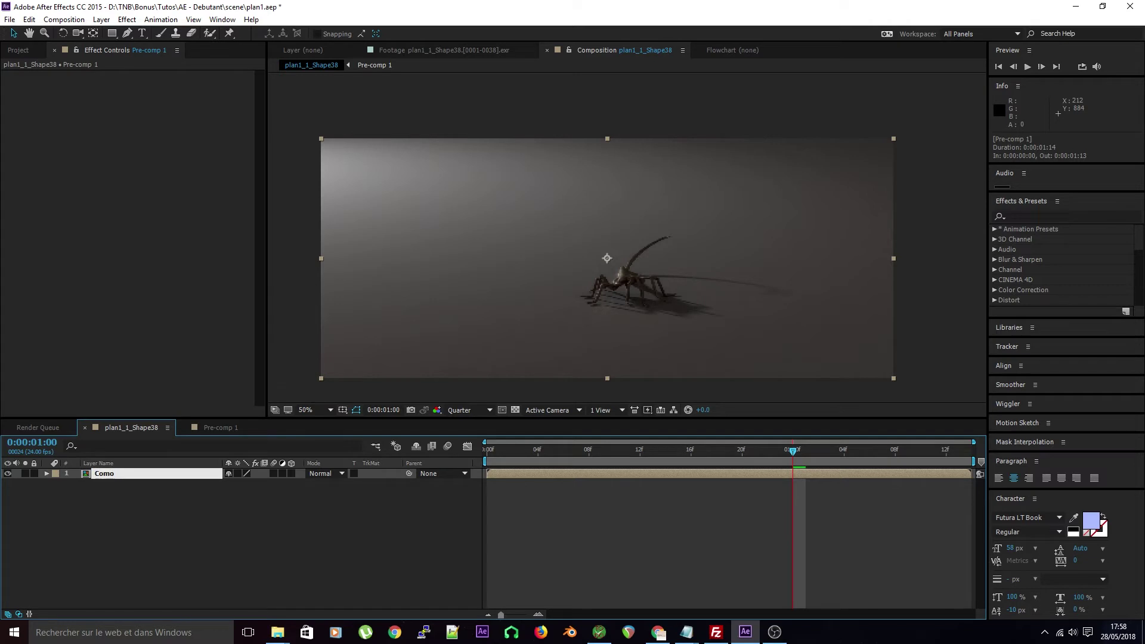
{"action": "key", "text": "BackSpace"}
{"action": "type", "text": "po_glow"}
{"action": "key", "text": "Return"}
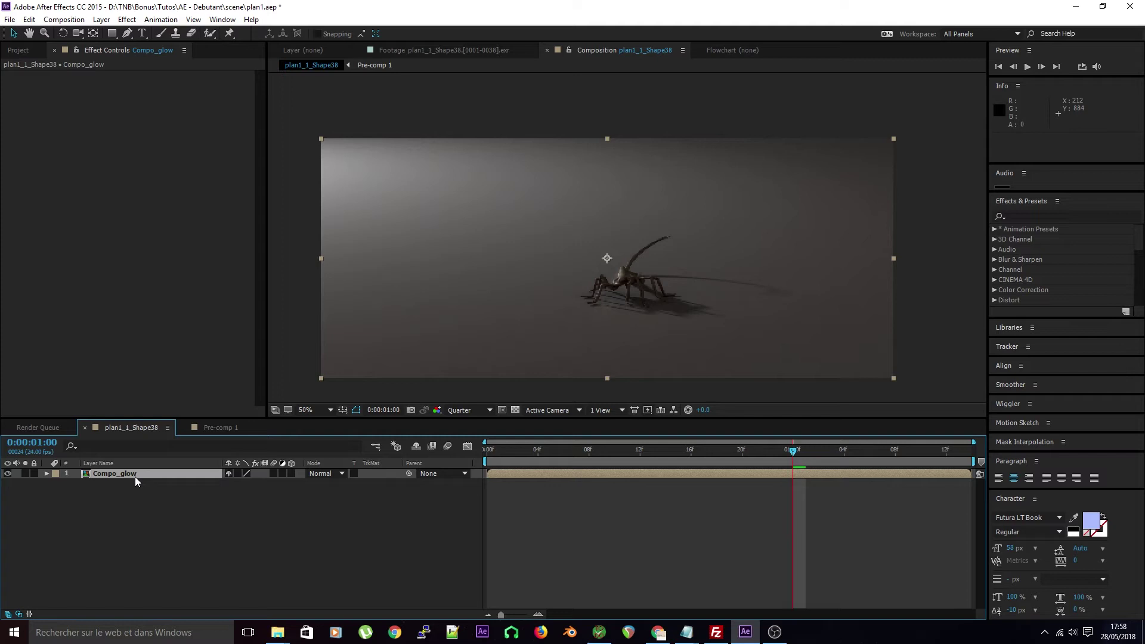
- Apply the Pixel Motion Blur effect to the Compo_glow layer
{"action": "left_click", "coordinate": [157, 556]}
{"action": "left_click", "coordinate": [133, 381]}
{"action": "left_click", "coordinate": [111, 477]}
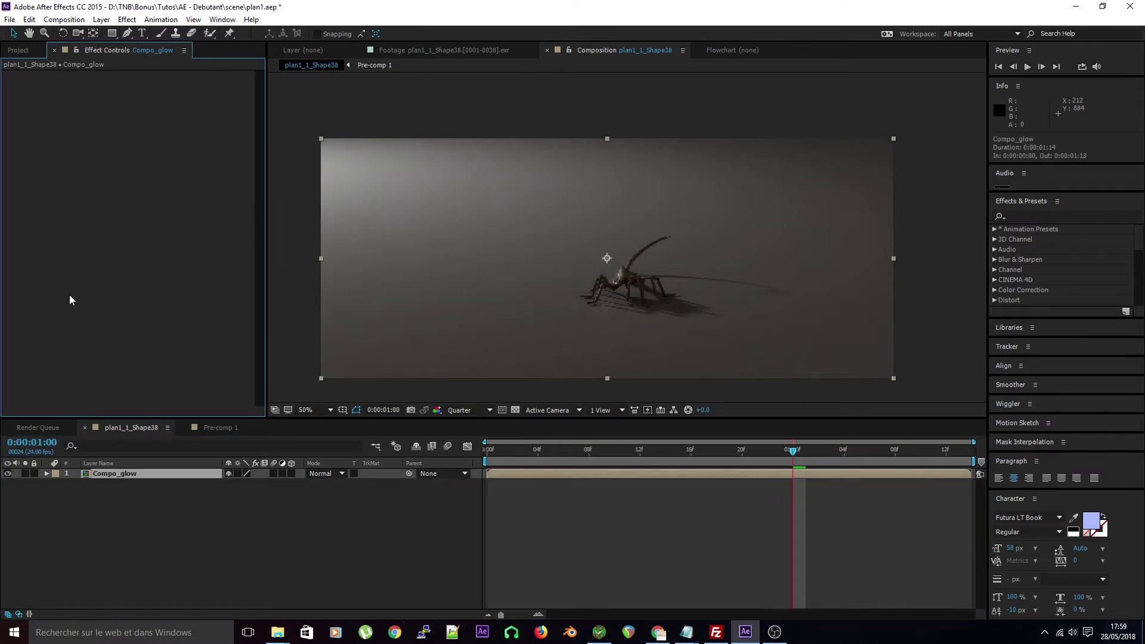
{"action": "right_click", "coordinate": [70, 299]}
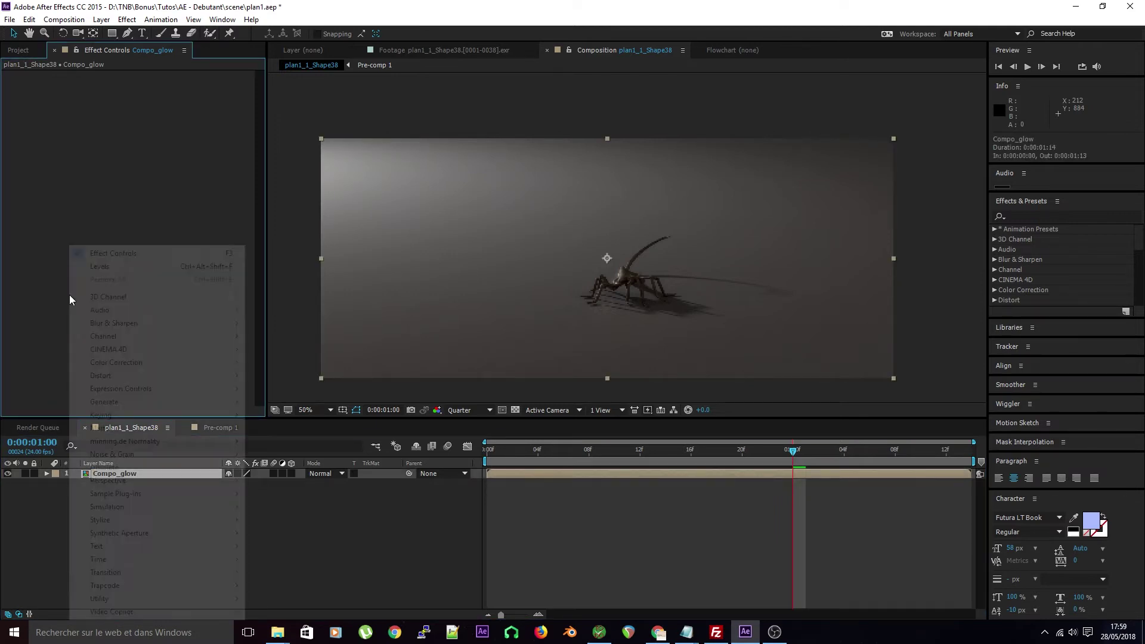
{"action": "mouse_move", "coordinate": [120, 565]}
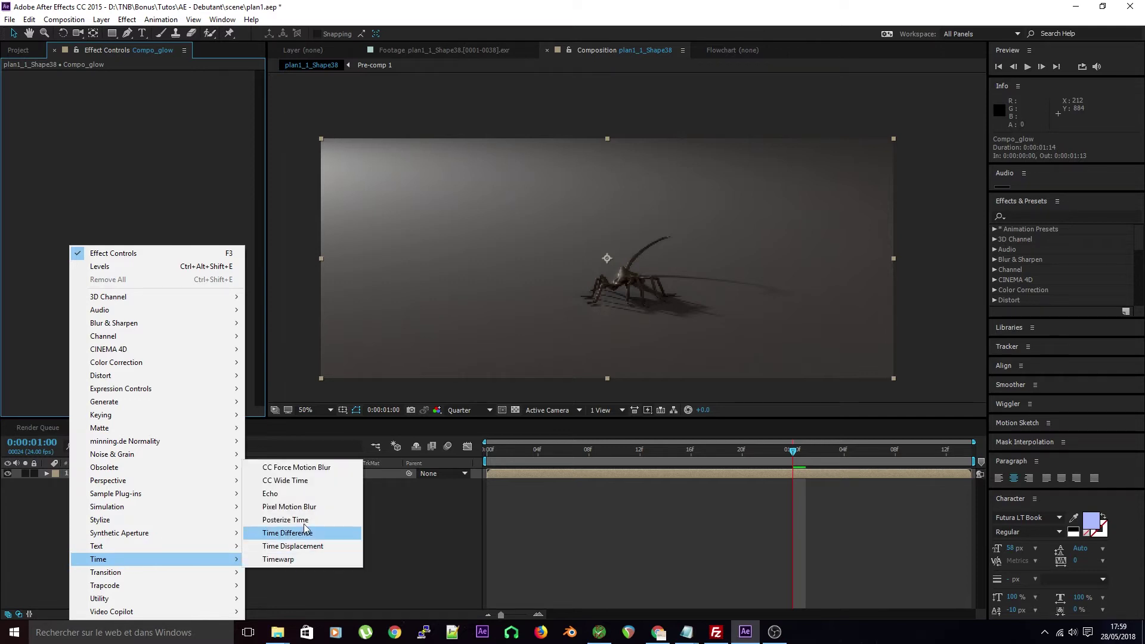
{"action": "left_click", "coordinate": [292, 506]}
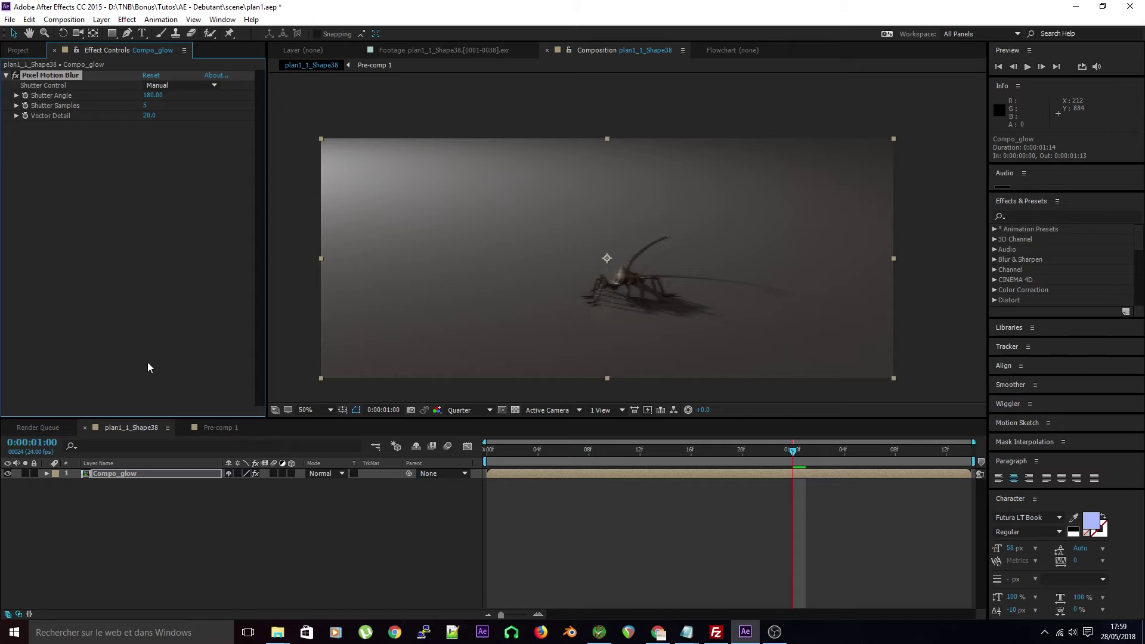
- Set the Pixel Motion Blur shutter samples to 8 and check the blur on the creature
{"action": "left_click", "coordinate": [143, 106]}
{"action": "type", "text": "8"}
{"action": "key", "text": "Return"}
{"action": "key", "text": "slash"}
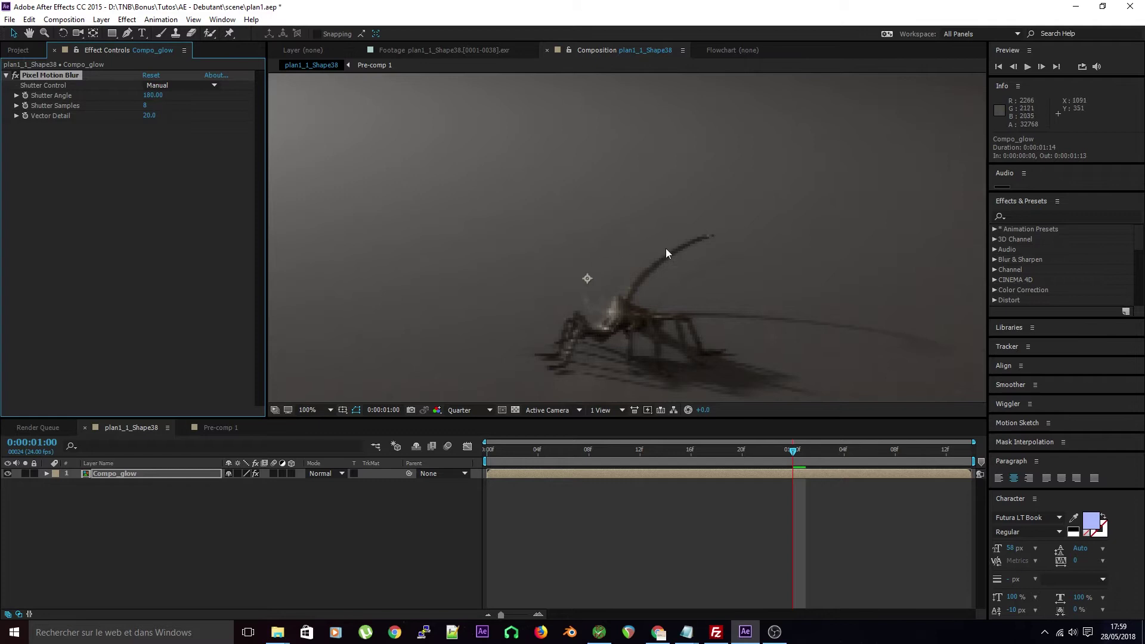
{"action": "scroll", "coordinate": [713, 261], "scroll_direction": "down", "scroll_amount": 4}
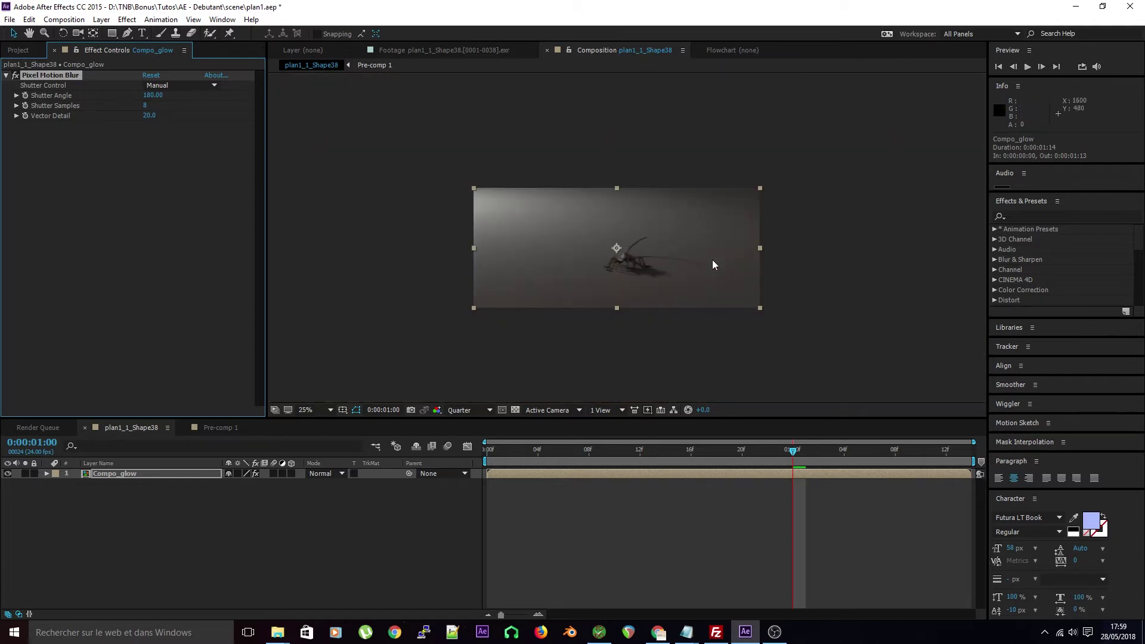
- Play back the composition from the first frame to review the motion blur
{"action": "left_click", "coordinate": [552, 456]}
{"action": "key", "text": "Home"}
{"action": "key", "text": "space"}
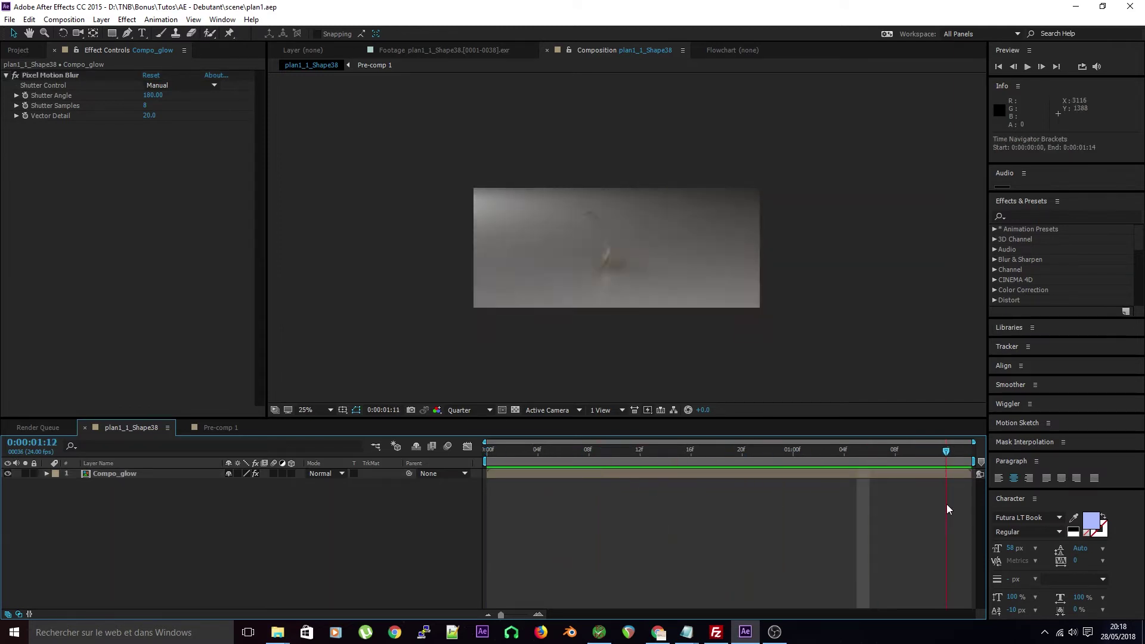
{"action": "key", "text": "space"}
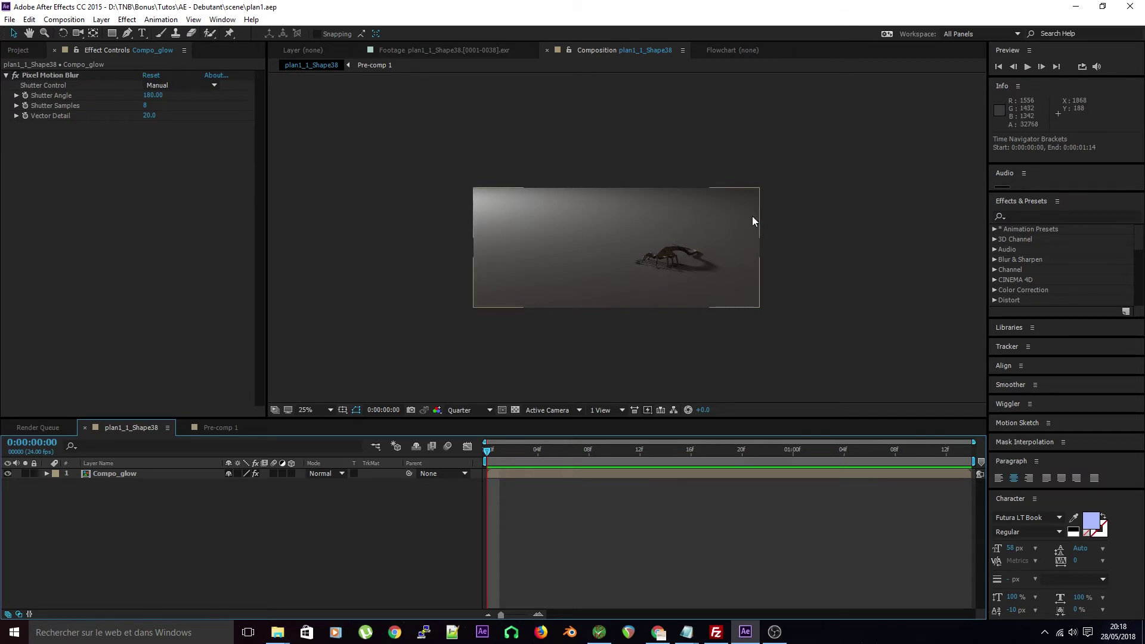
{"action": "key", "text": "space"}
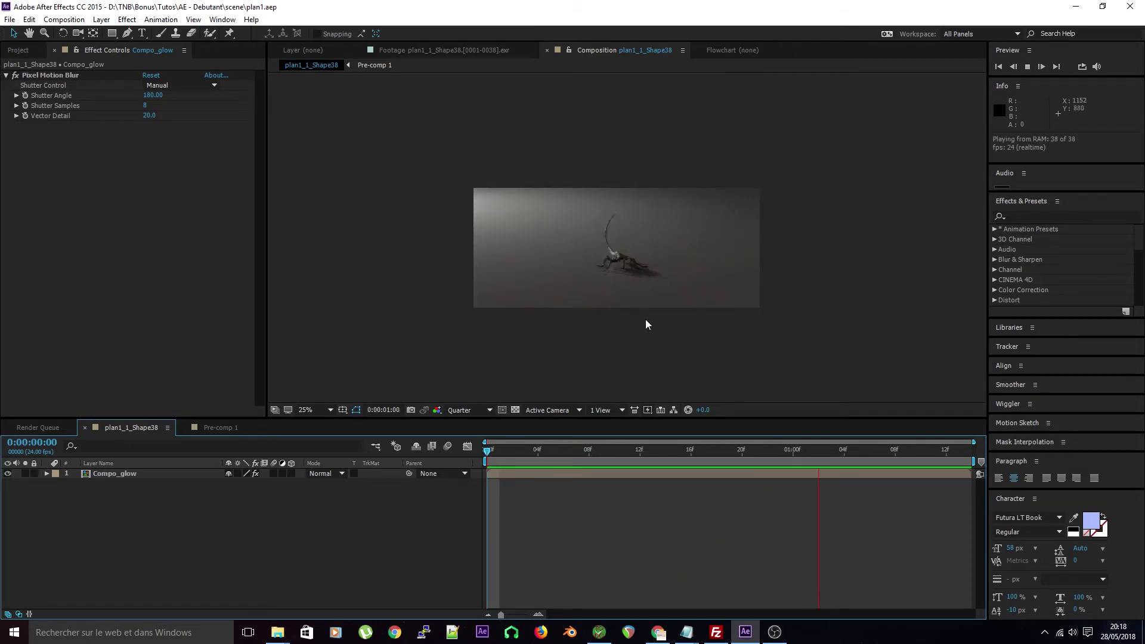
- Examine the motion blur on the creature at 0:00:01:12
{"action": "left_click", "coordinate": [837, 456]}
{"action": "left_click_drag", "start_coordinate": [837, 455], "coordinate": [946, 455]}
{"action": "scroll", "coordinate": [768, 343], "scroll_direction": "up", "scroll_amount": 6}
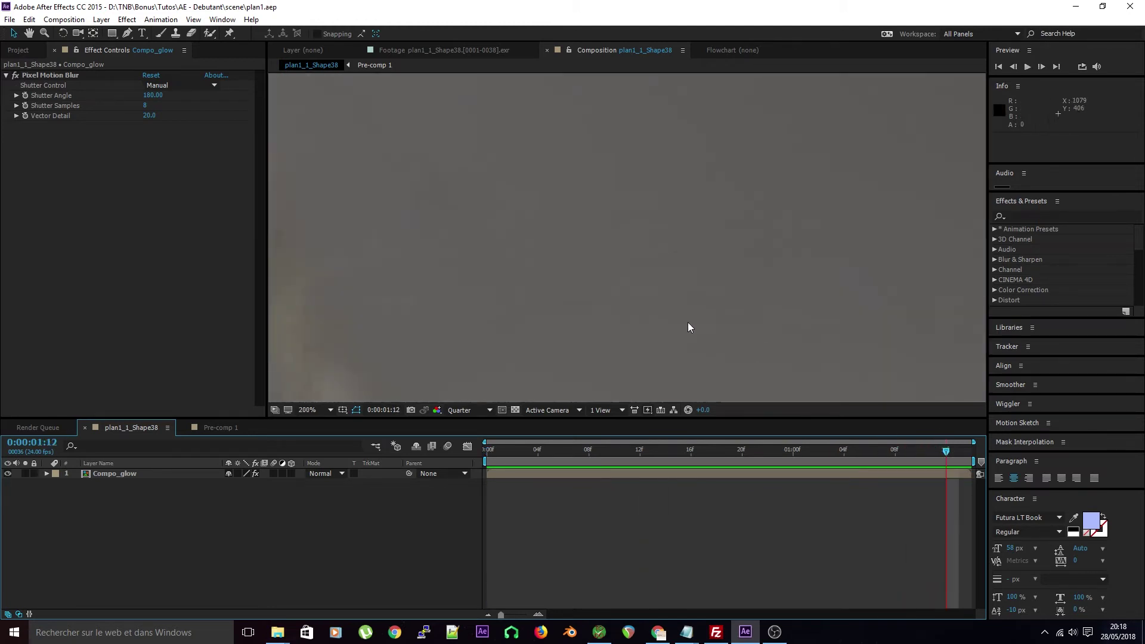
{"action": "scroll", "coordinate": [535, 292], "scroll_direction": "down", "scroll_amount": 4}
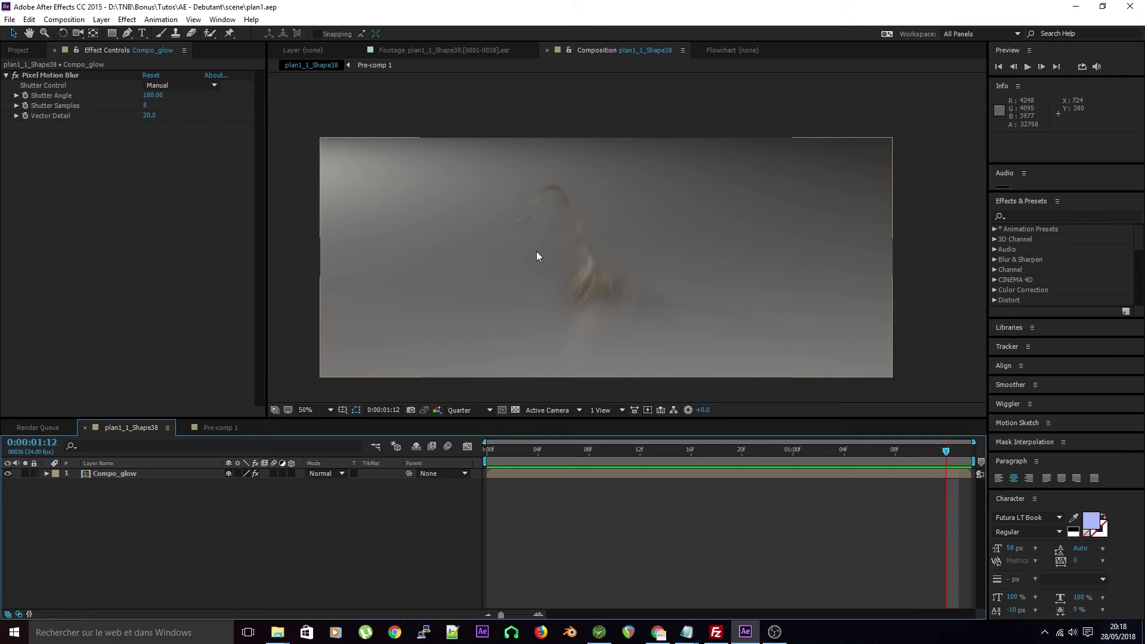
- Split the Compo_glow layer at 0:00:01:08
{"action": "left_click_drag", "start_coordinate": [946, 453], "coordinate": [887, 467]}
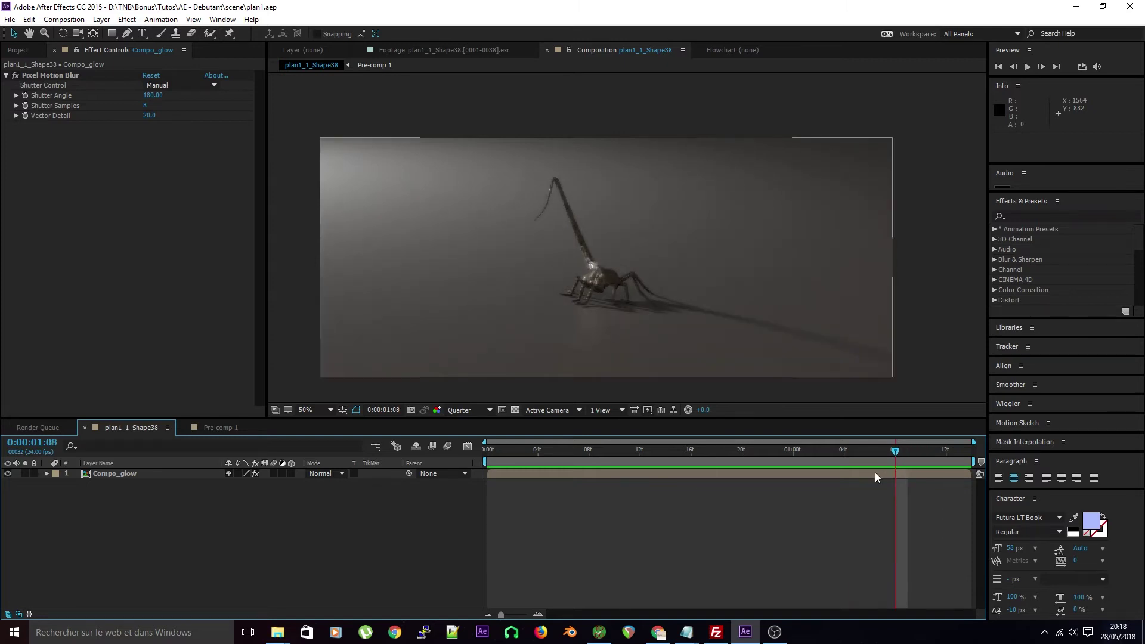
{"action": "left_click", "coordinate": [874, 472]}
{"action": "key", "text": "ctrl+d"}
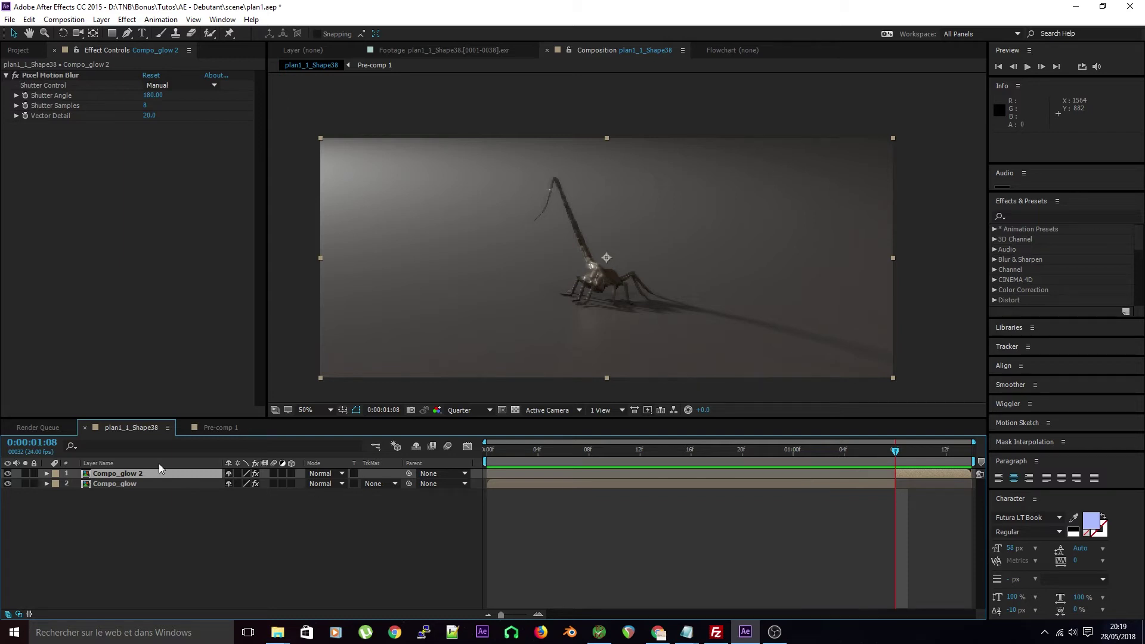
- Remove Pixel Motion Blur from the second segment, Compo_glow 2, and play back the composition to check it
{"action": "left_click", "coordinate": [49, 74]}
{"action": "left_click", "coordinate": [45, 71]}
{"action": "key", "text": "Delete"}
{"action": "key", "text": "space"}
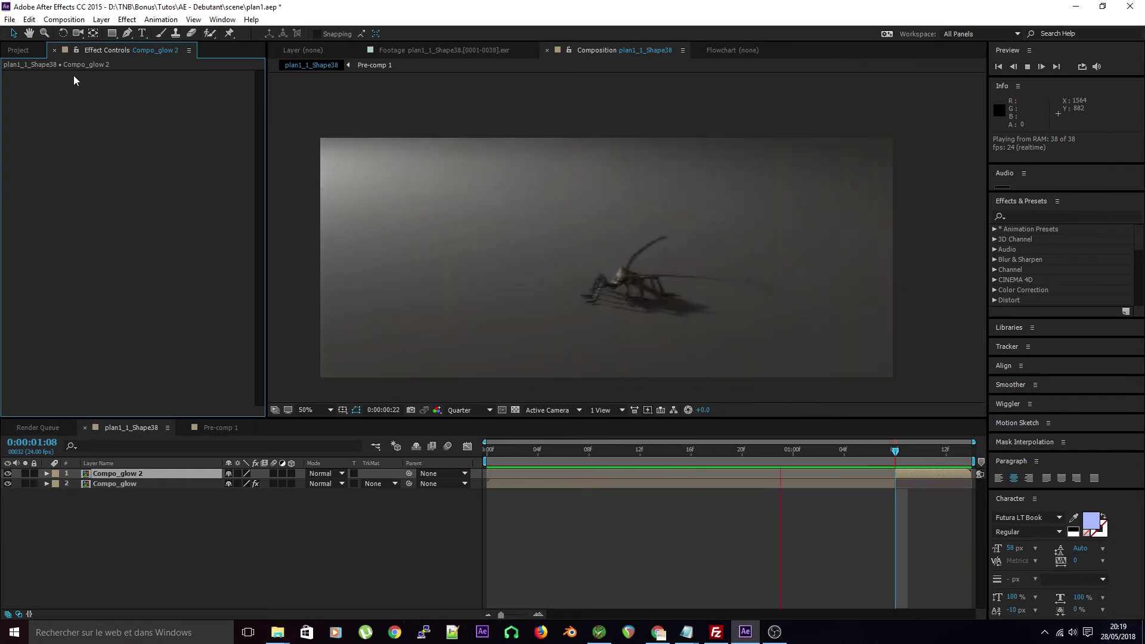
{"action": "key", "text": "space"}
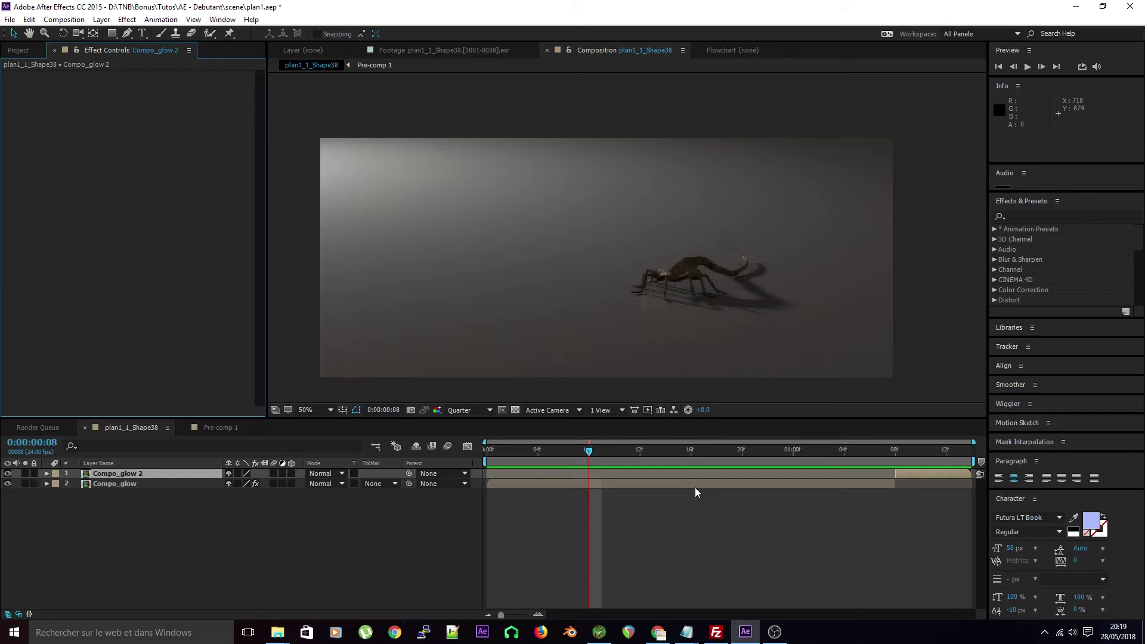
- Pre-compose the Compo_glow and Compo_glow 2 layers as Compo3D, moving all attributes into the new composition
{"action": "left_click_drag", "start_coordinate": [224, 549], "coordinate": [148, 477]}
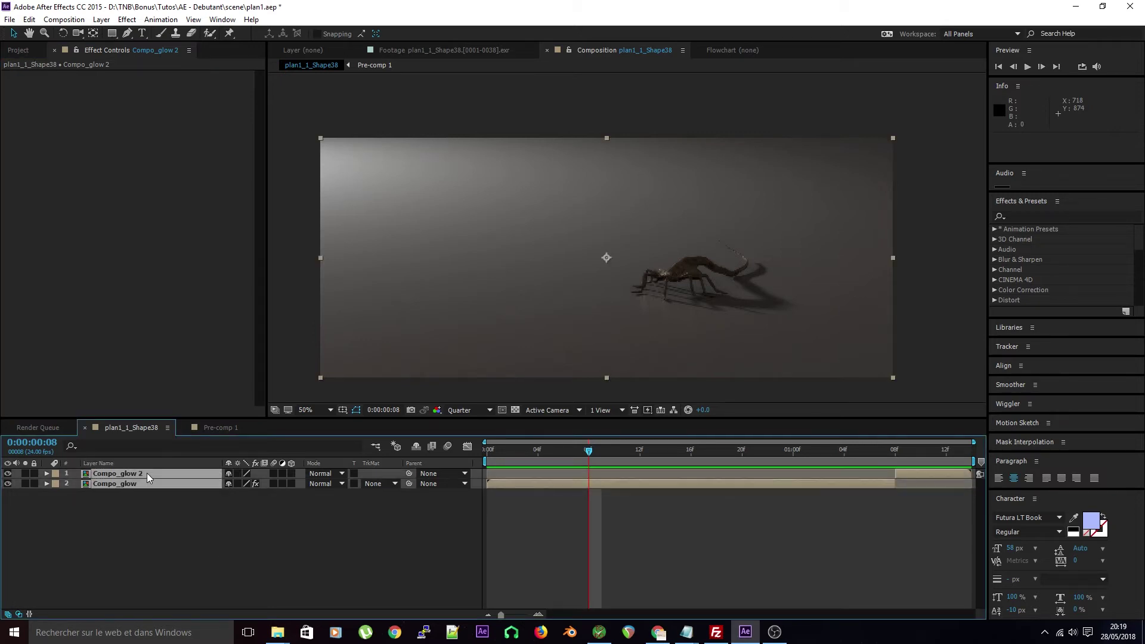
{"action": "key", "text": "ctrl+shift+d"}
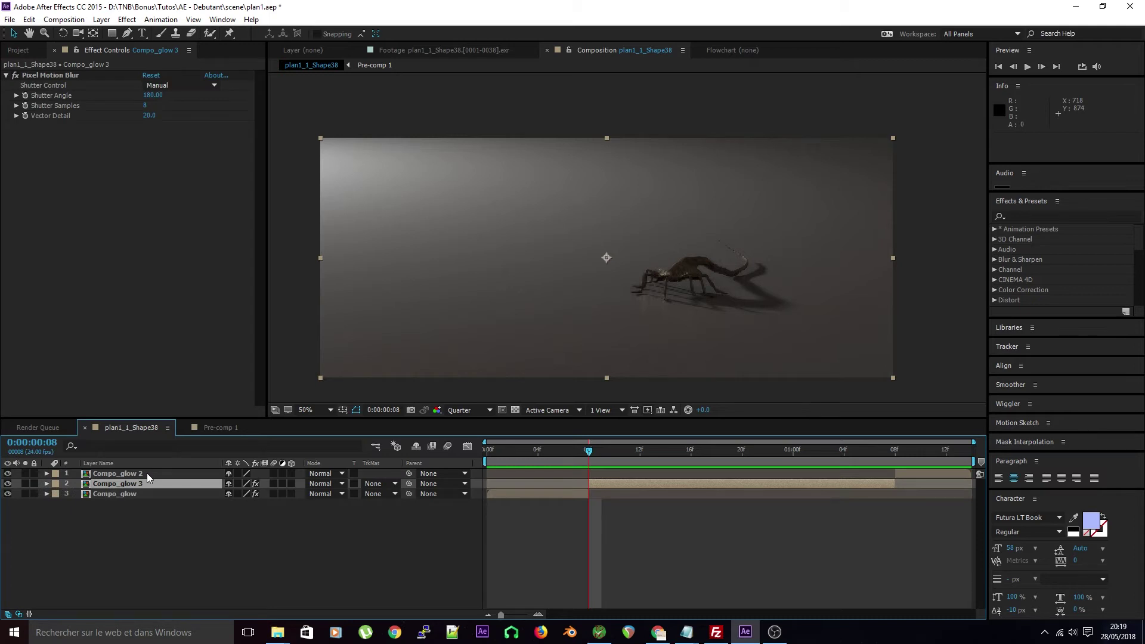
{"action": "key", "text": "ctrl+z"}
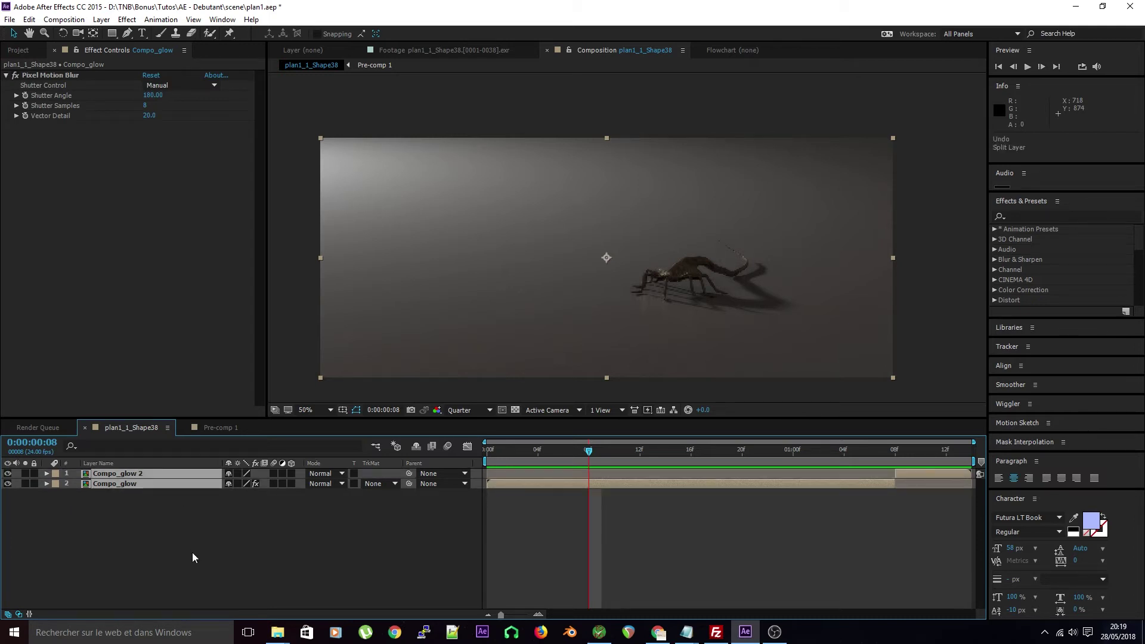
{"action": "key", "text": "ctrl+shift+c"}
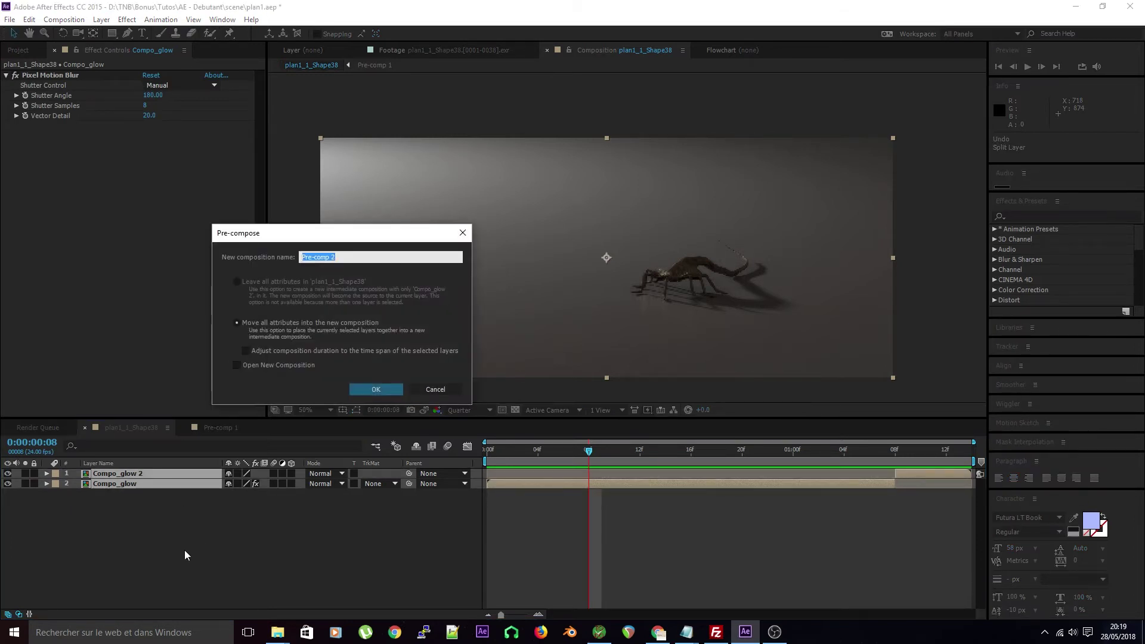
{"action": "type", "text": "Compo3D"}
{"action": "key", "text": "Return"}
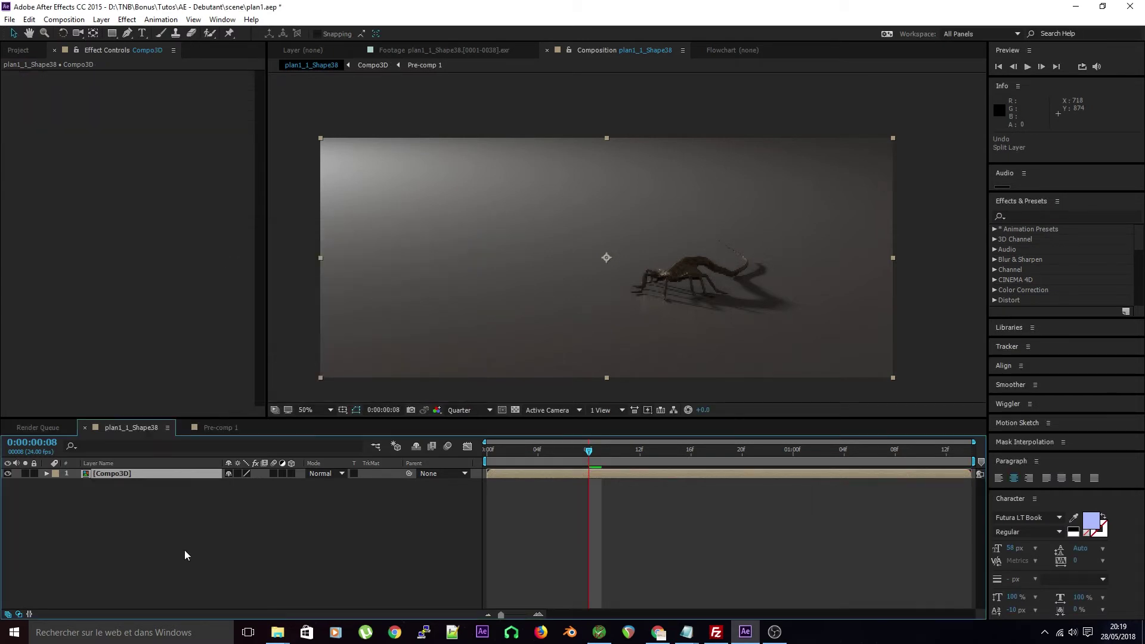
- Set the composition's preview resolution to Full and inspect the creature up close
{"action": "left_click", "coordinate": [148, 478]}
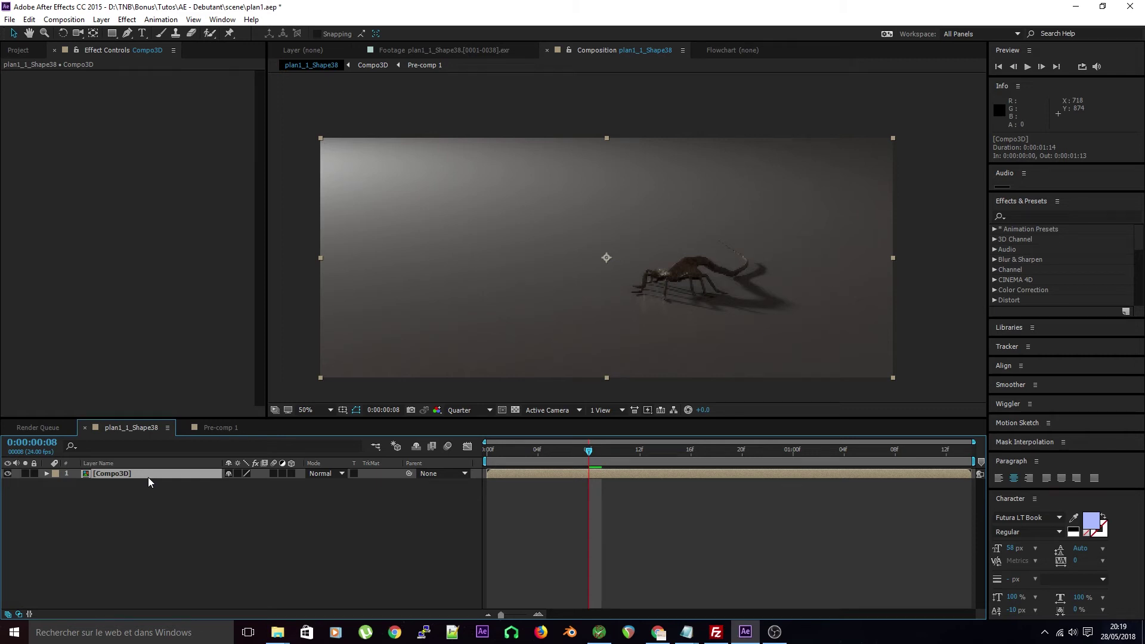
{"action": "left_click", "coordinate": [154, 588]}
{"action": "left_click", "coordinate": [463, 410]}
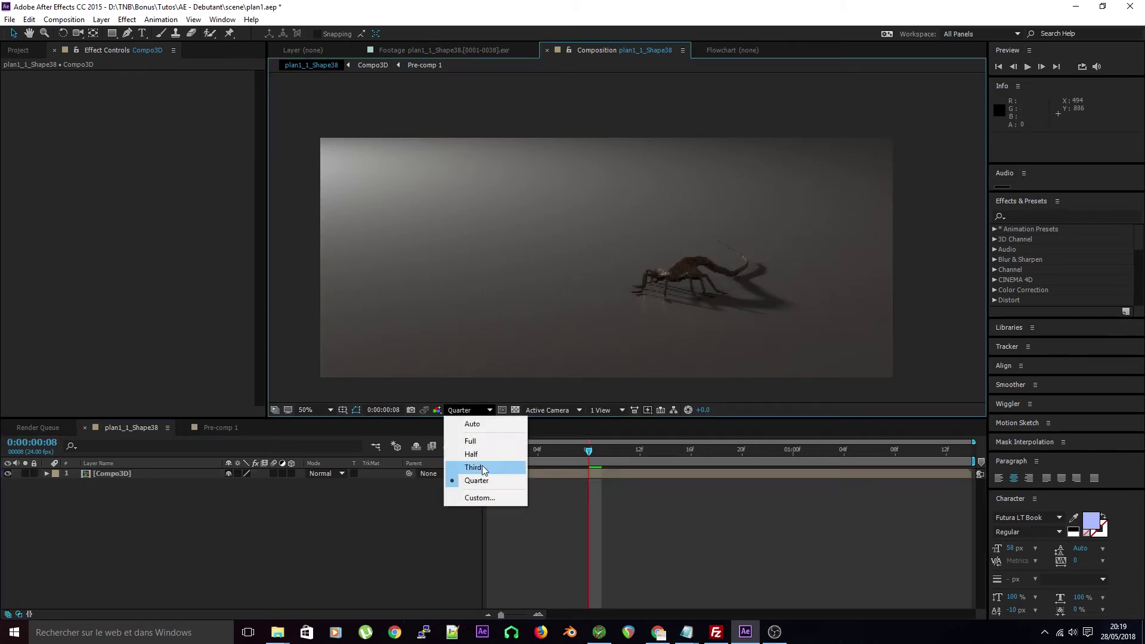
{"action": "left_click", "coordinate": [471, 441]}
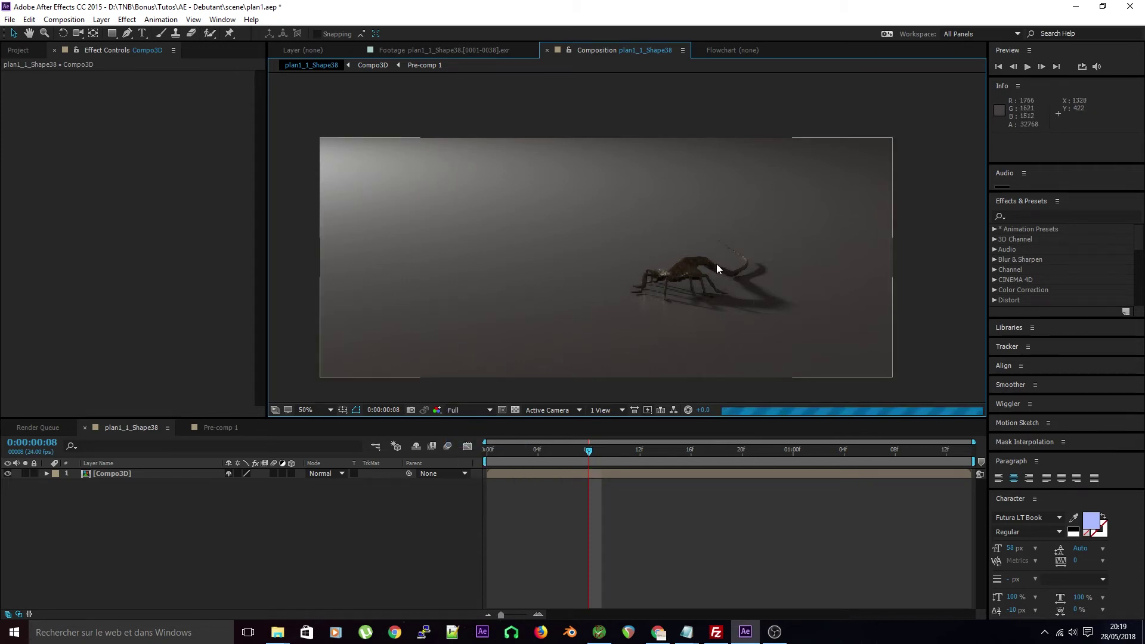
{"action": "key", "text": "period"}
{"action": "key", "text": "period"}
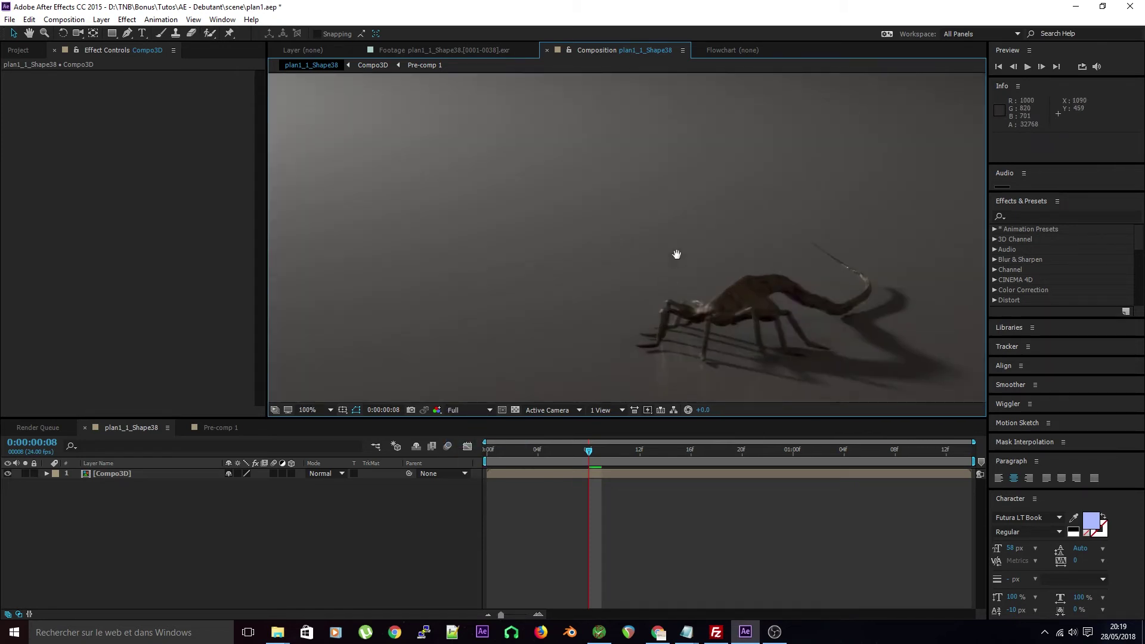
{"action": "left_click_drag", "start_coordinate": [676, 254], "coordinate": [694, 185]}
{"action": "left_click", "coordinate": [477, 409]}
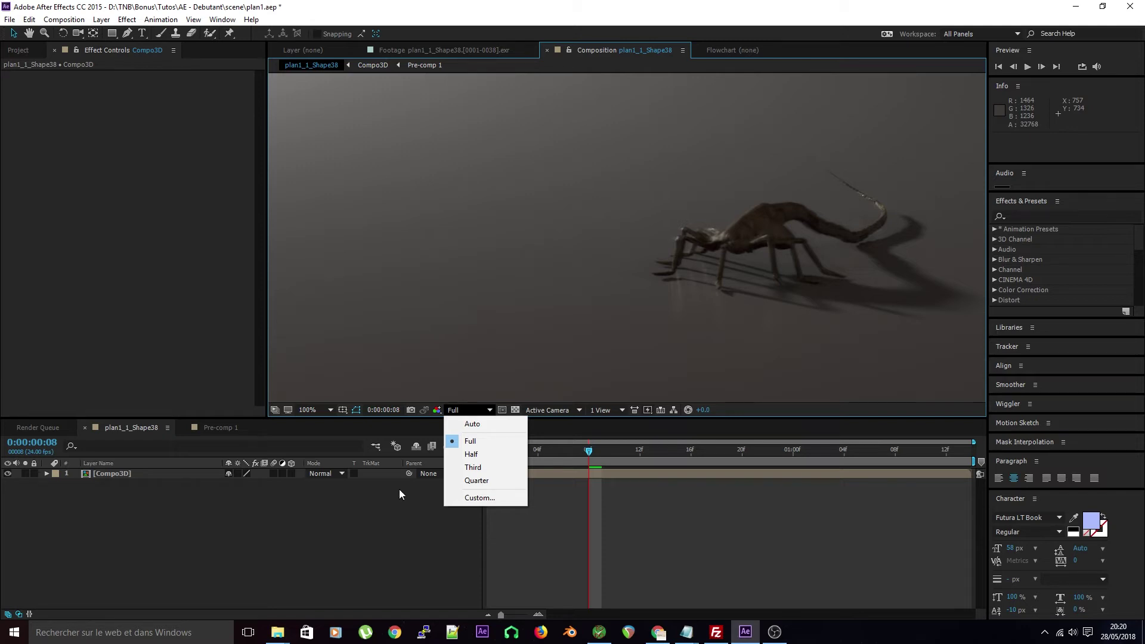
{"action": "left_click", "coordinate": [390, 542]}
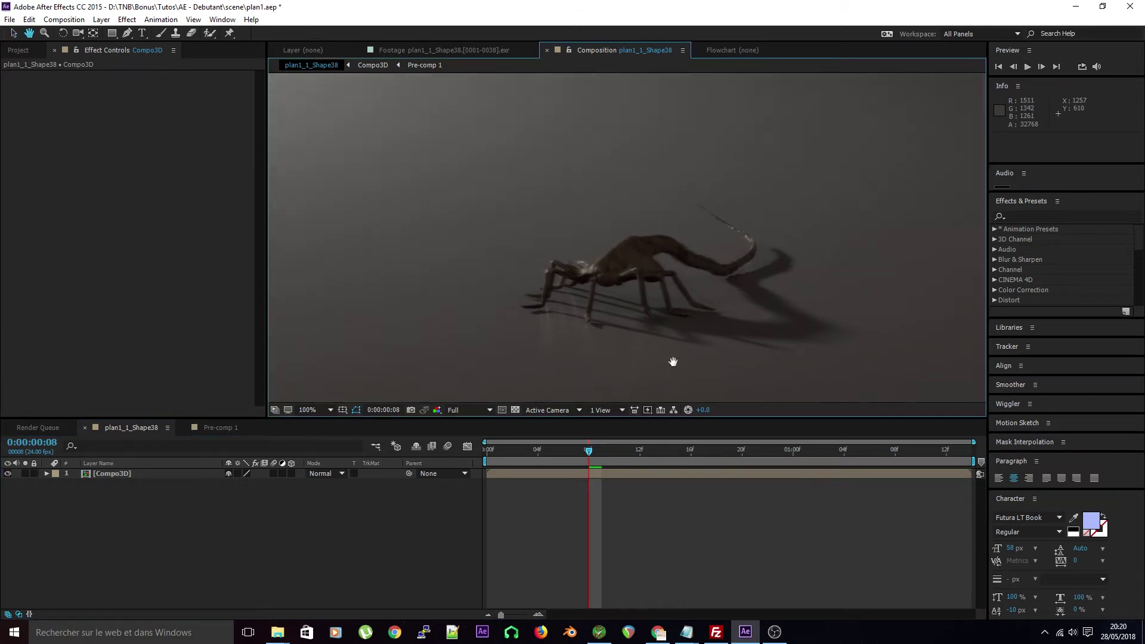
- Inspect the creature's motion blur at full resolution at 0:00:01:02
{"action": "scroll", "coordinate": [691, 334], "scroll_direction": "down", "scroll_amount": 1}
{"action": "scroll", "coordinate": [709, 305], "scroll_direction": "down", "scroll_amount": 1}
{"action": "key", "text": "space"}
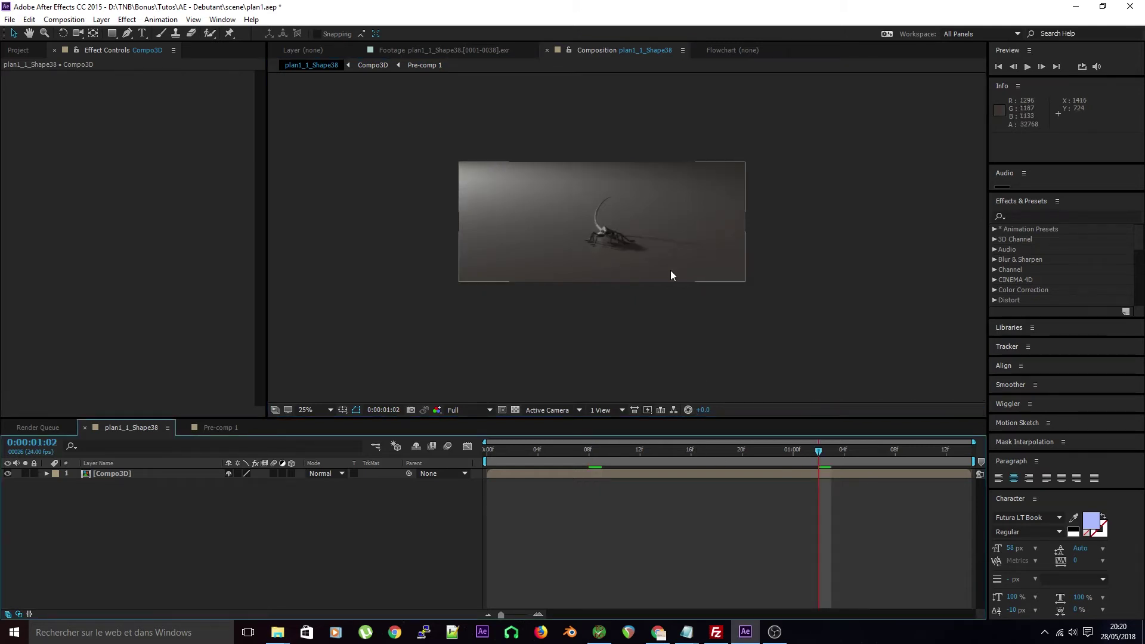
{"action": "scroll", "coordinate": [668, 273], "scroll_direction": "up", "scroll_amount": 4}
{"action": "left_click_drag", "start_coordinate": [633, 272], "coordinate": [661, 288]}
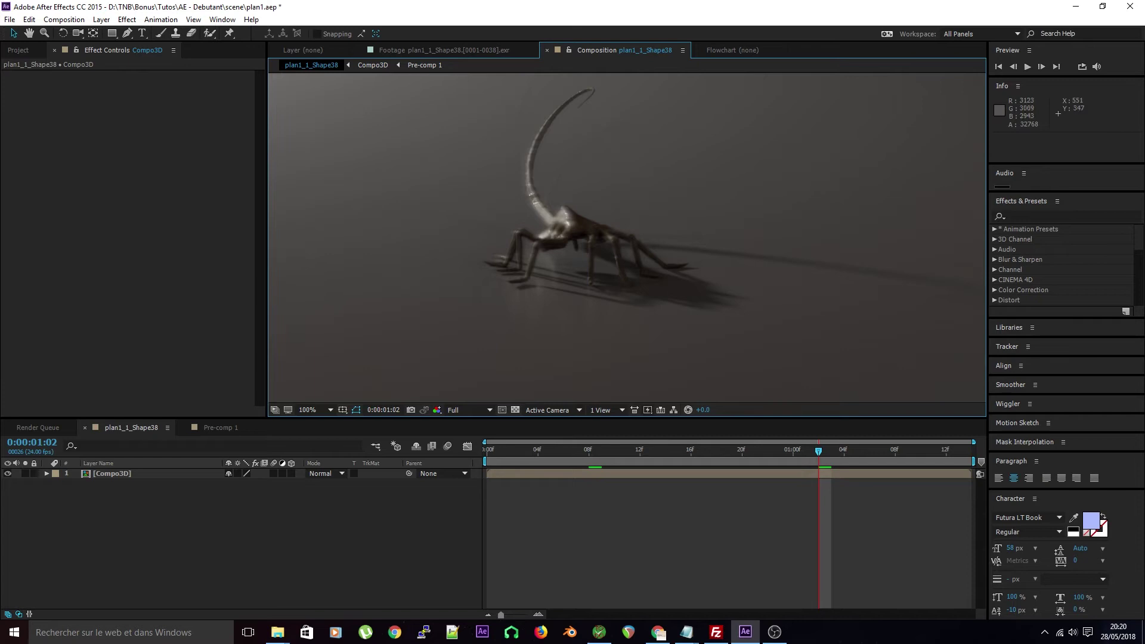
- Switch to Chrome and examine lens distortion examples in the image results: window view, curved grid, corrected buildings and the Canon 70D portraits
{"action": "key", "text": "alt+Tab"}
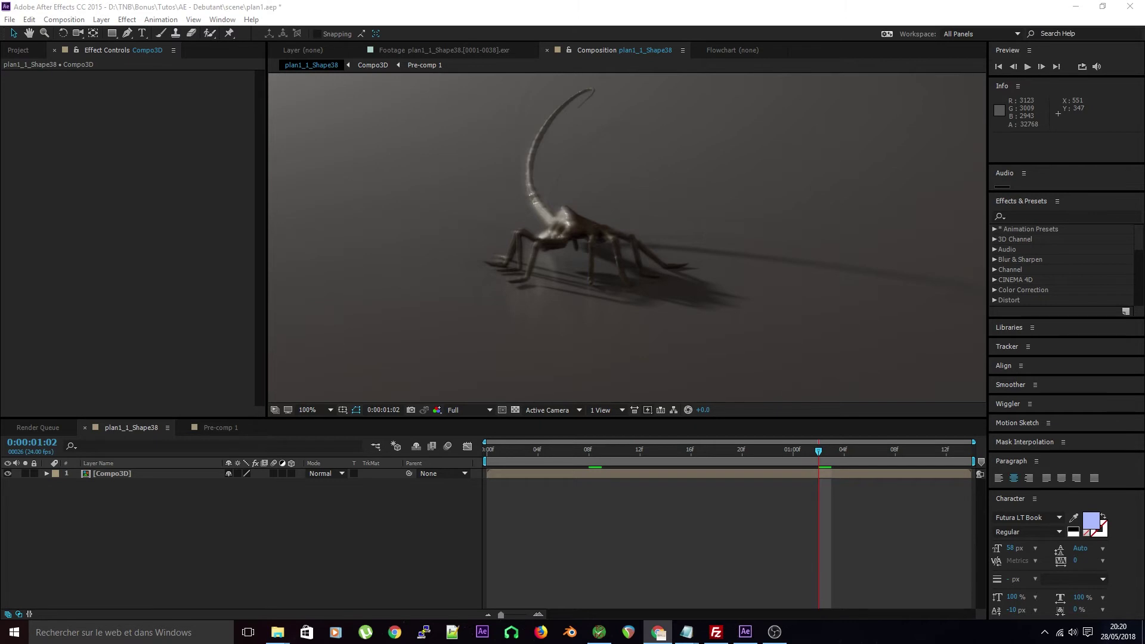
{"action": "key", "text": "alt+Tab"}
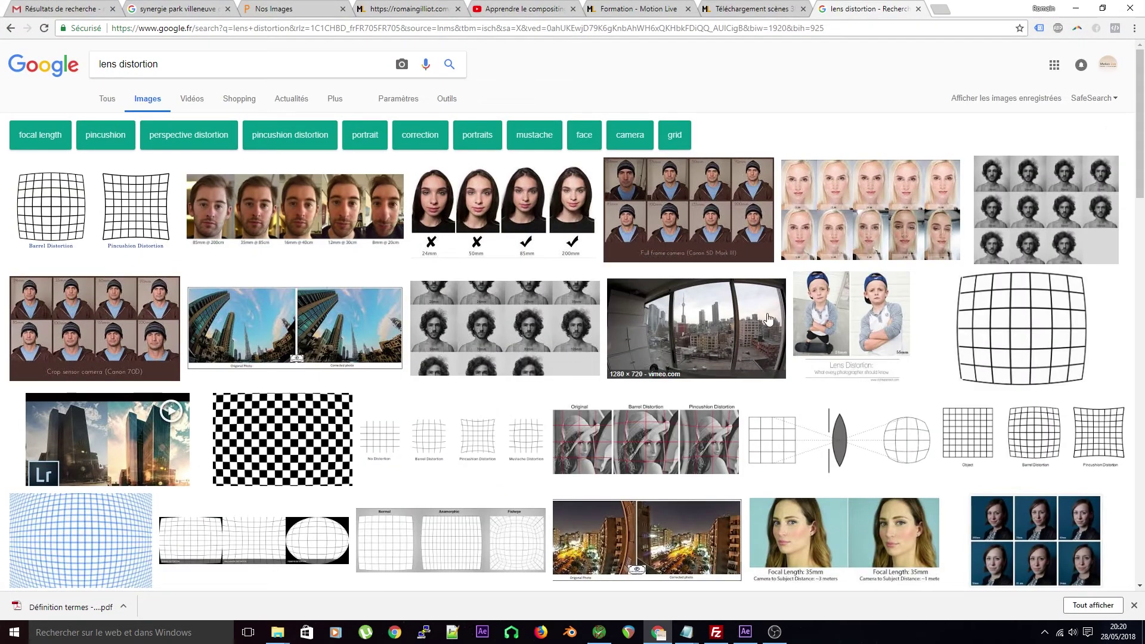
{"action": "left_click", "coordinate": [691, 307]}
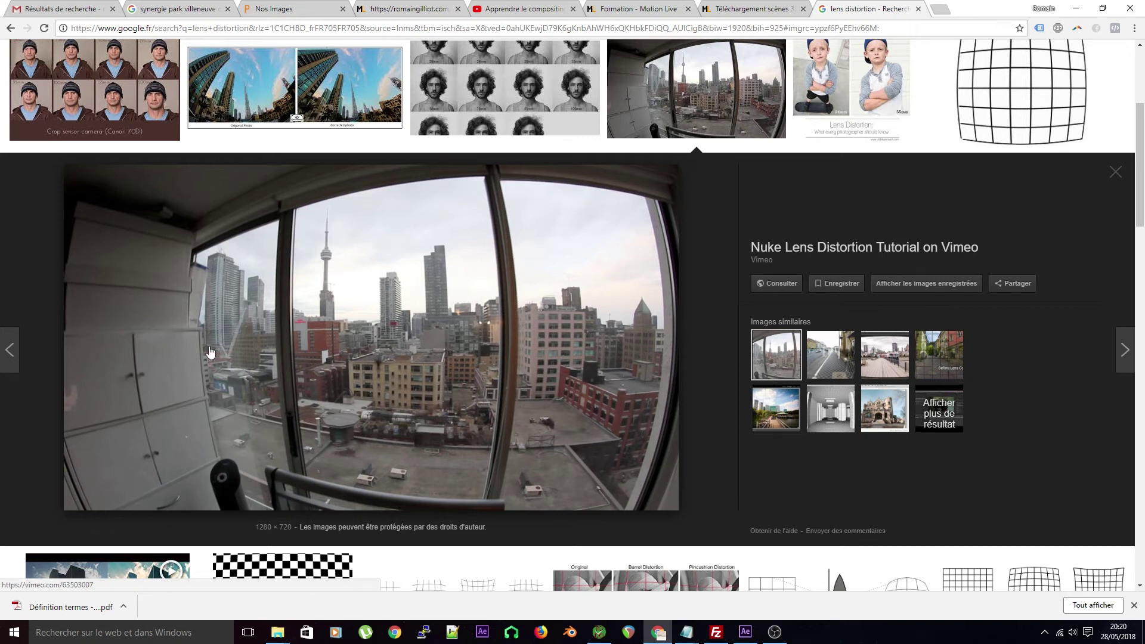
{"action": "left_click", "coordinate": [996, 115]}
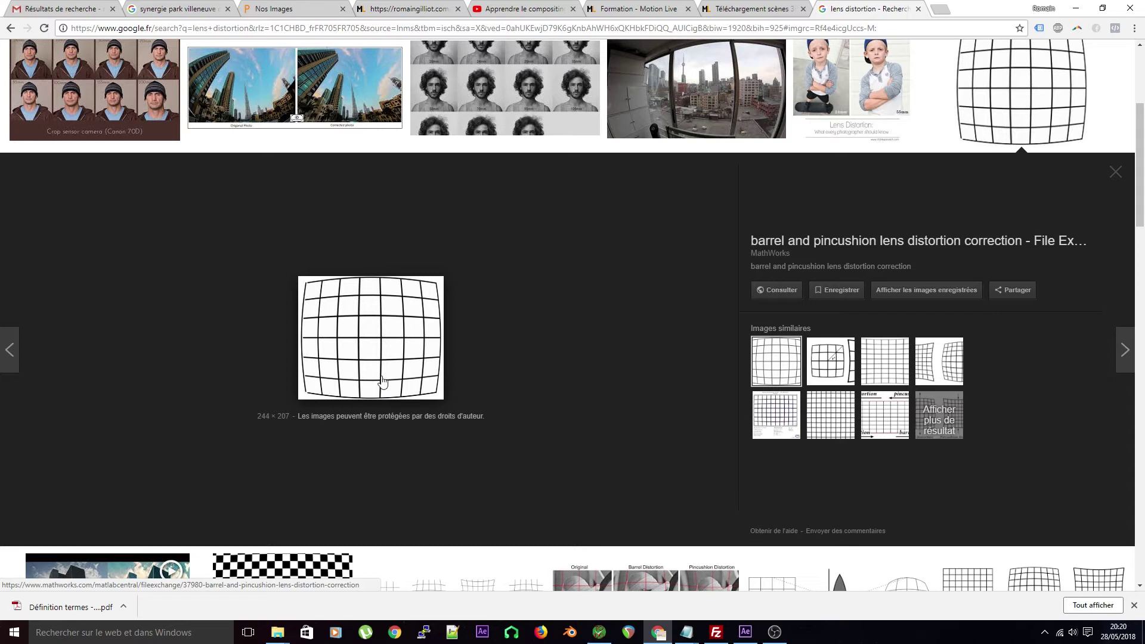
{"action": "scroll", "coordinate": [382, 382], "scroll_direction": "up", "scroll_amount": 3}
{"action": "left_click", "coordinate": [245, 274]}
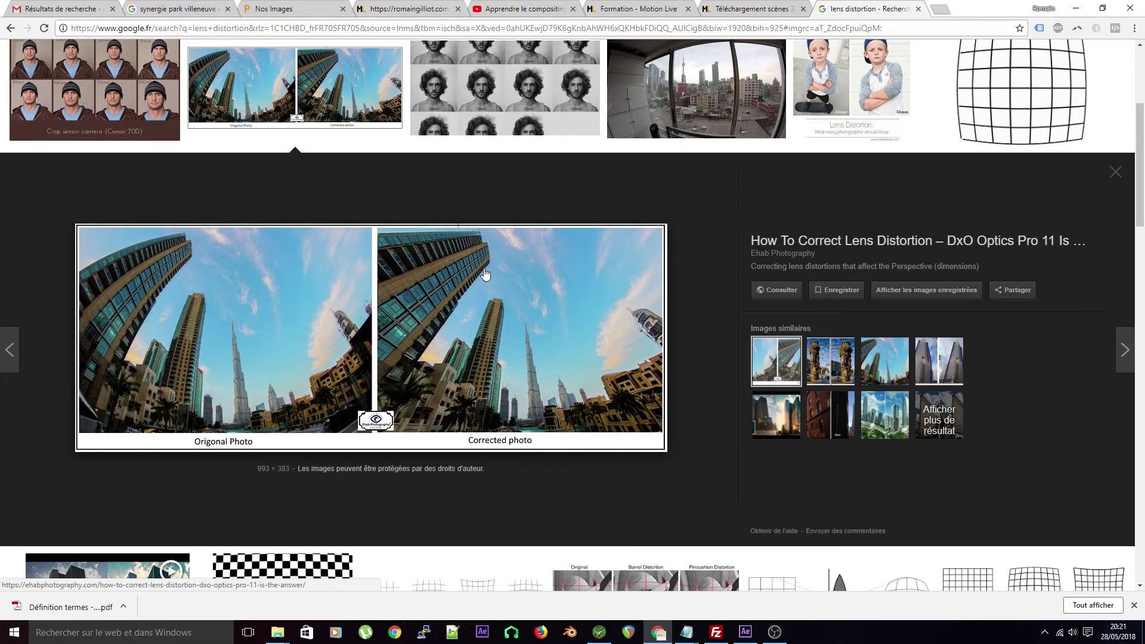
{"action": "scroll", "coordinate": [164, 369], "scroll_direction": "up", "scroll_amount": 4}
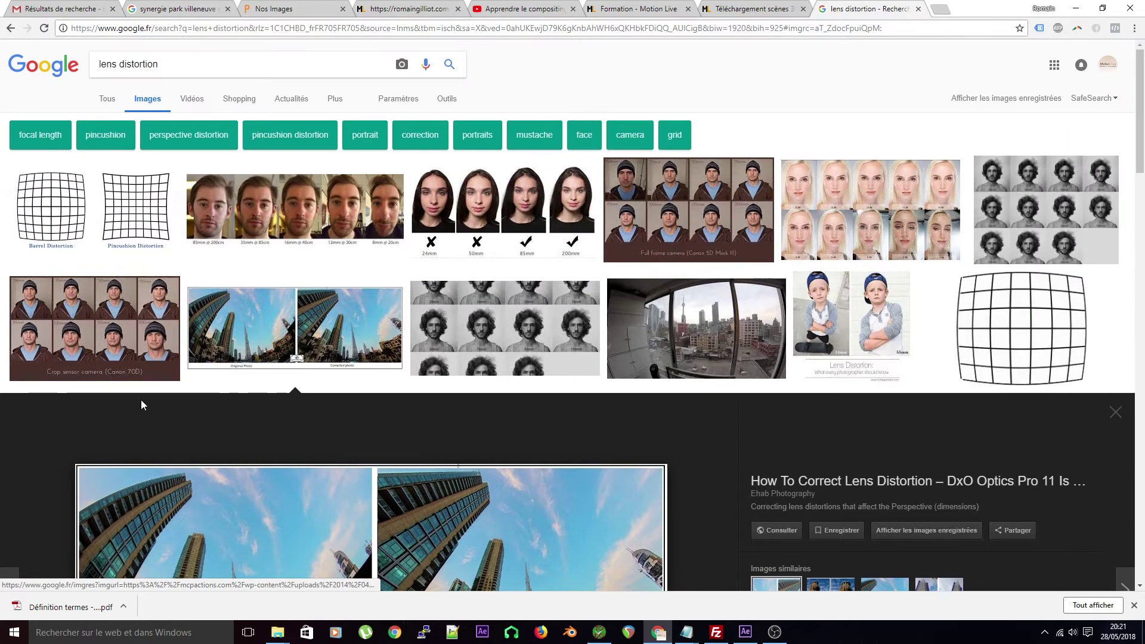
{"action": "left_click", "coordinate": [164, 345]}
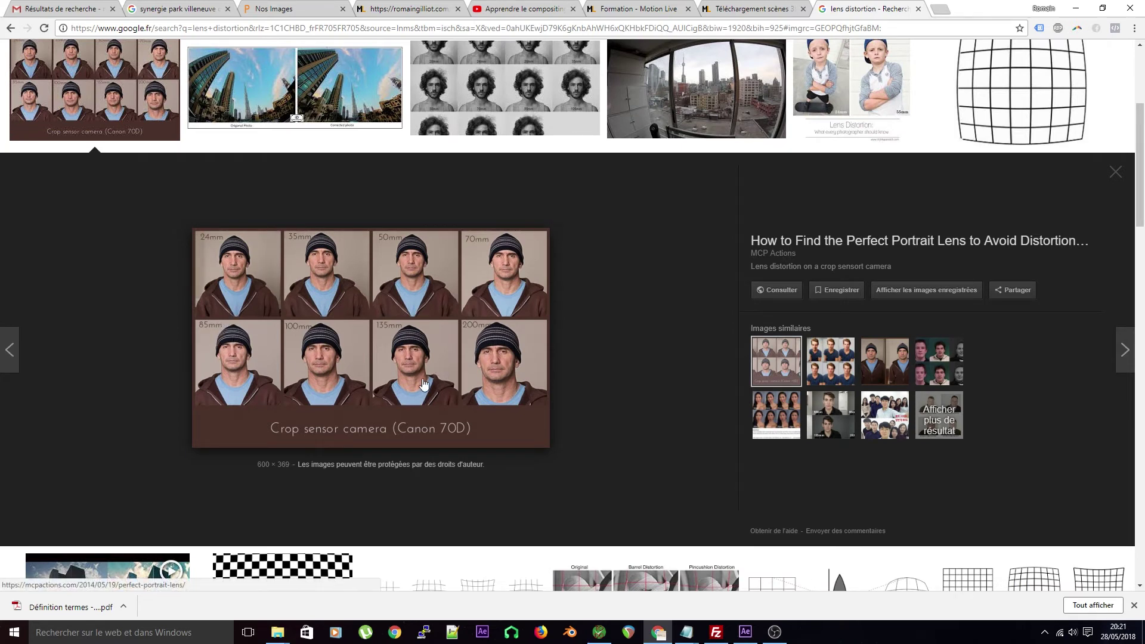
- Return to After Effects, preview the composition from its first frame and move to 0:00:01:03
{"action": "scroll", "coordinate": [423, 383], "scroll_direction": "up", "scroll_amount": 4}
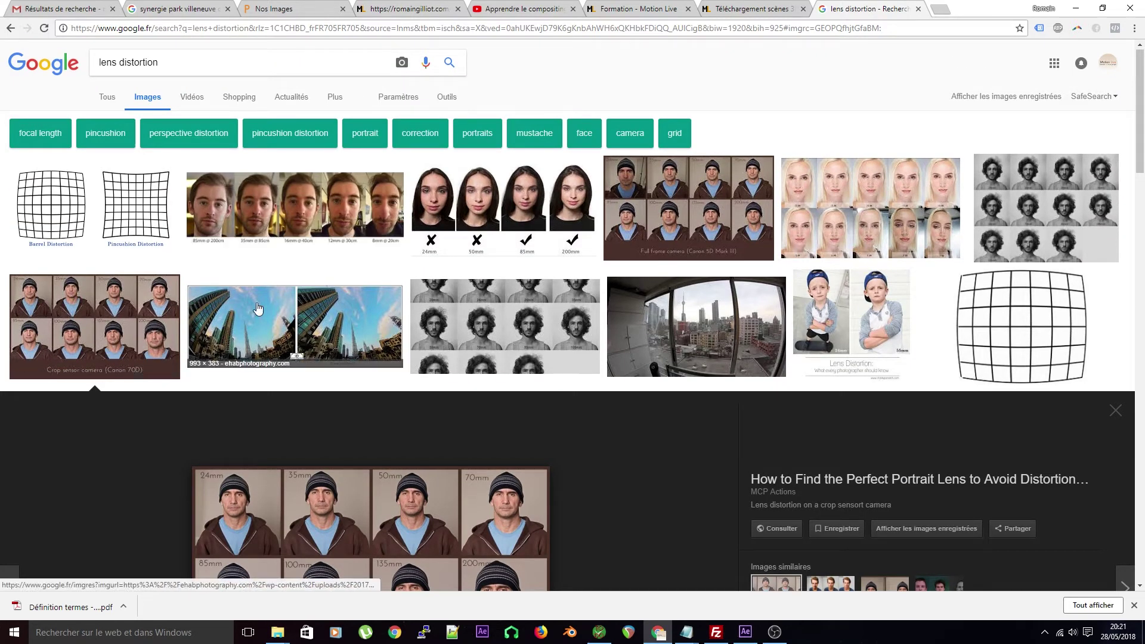
{"action": "left_click", "coordinate": [918, 9]}
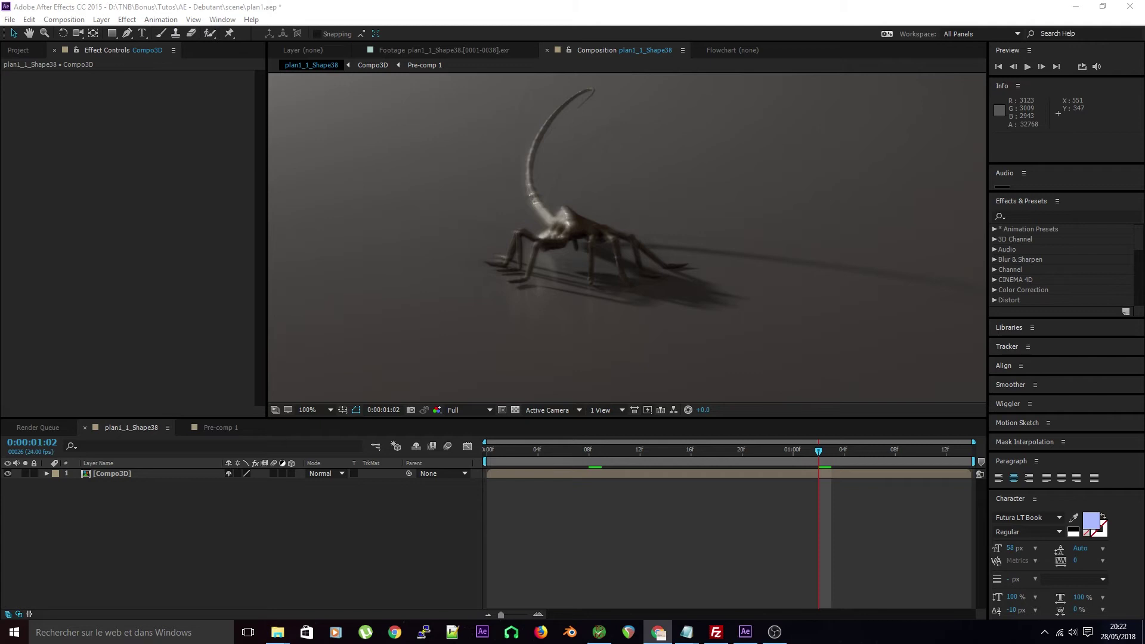
{"action": "scroll", "coordinate": [546, 191], "scroll_direction": "down", "scroll_amount": 4}
{"action": "left_click_drag", "start_coordinate": [817, 452], "coordinate": [494, 459]}
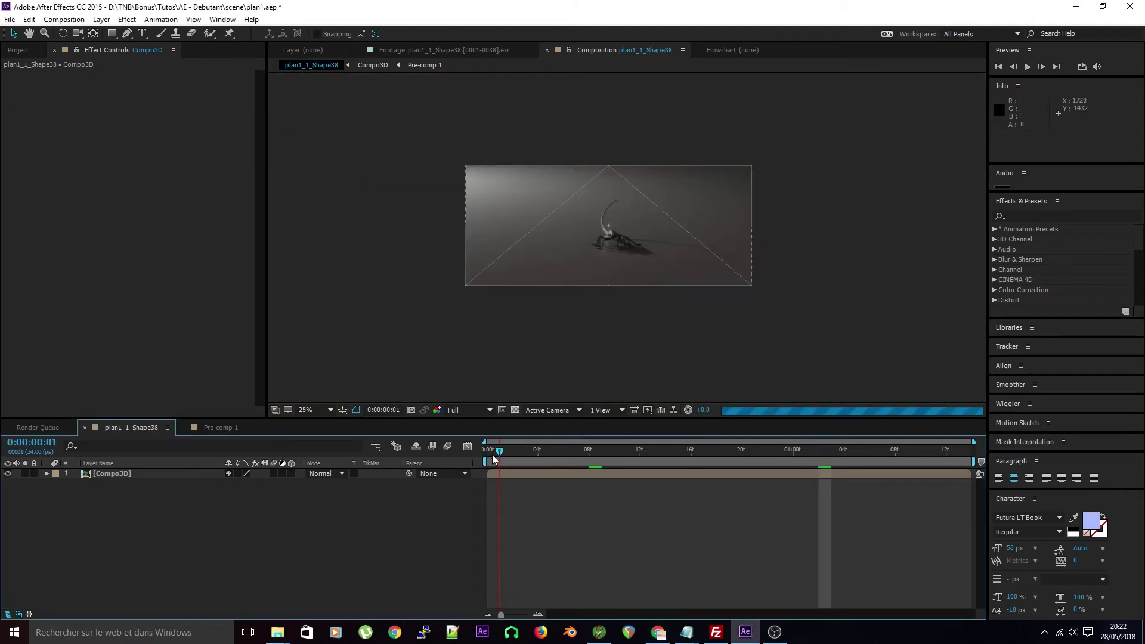
{"action": "key", "text": "space"}
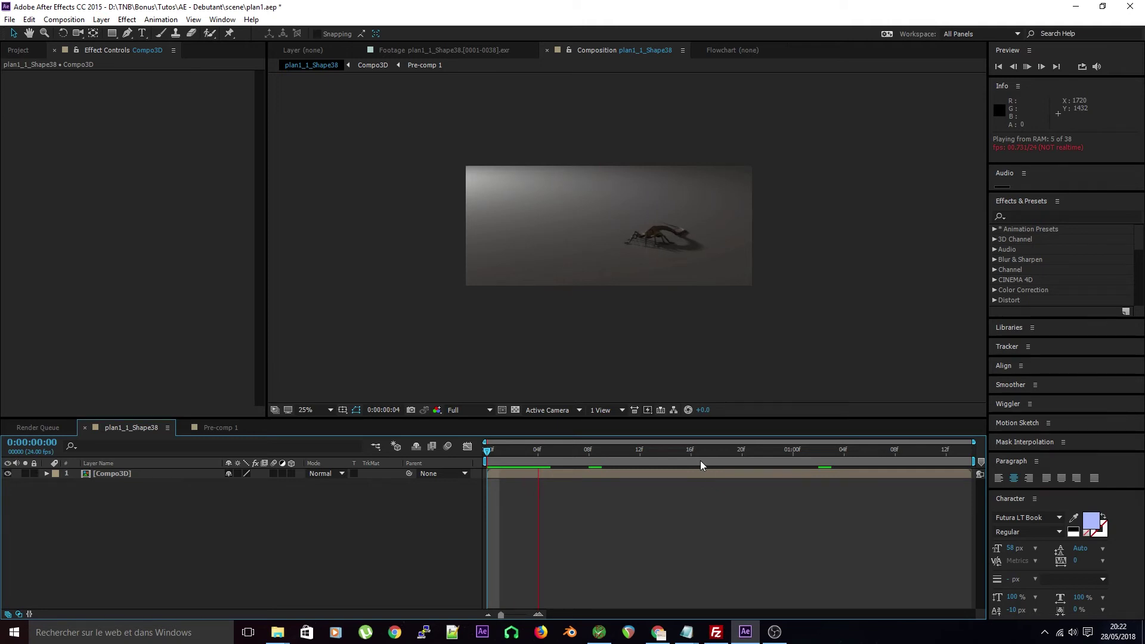
{"action": "left_click_drag", "start_coordinate": [723, 462], "coordinate": [832, 460]}
{"action": "key", "text": "period"}
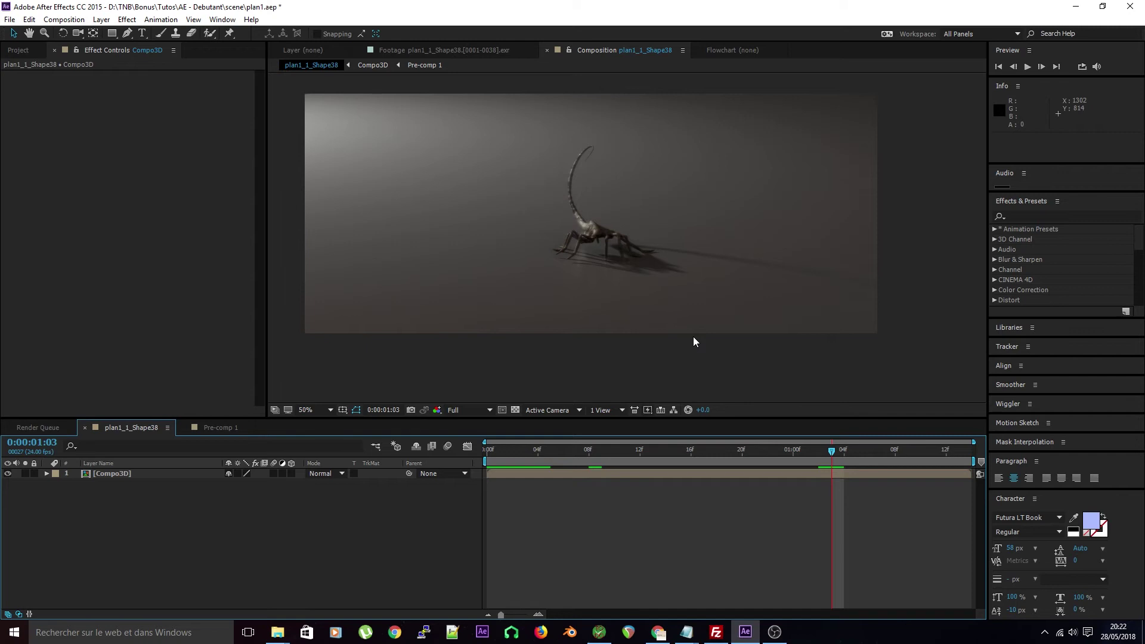
- Apply the CC Lens distortion effect to the Compo3D layer
{"action": "left_click", "coordinate": [159, 475]}
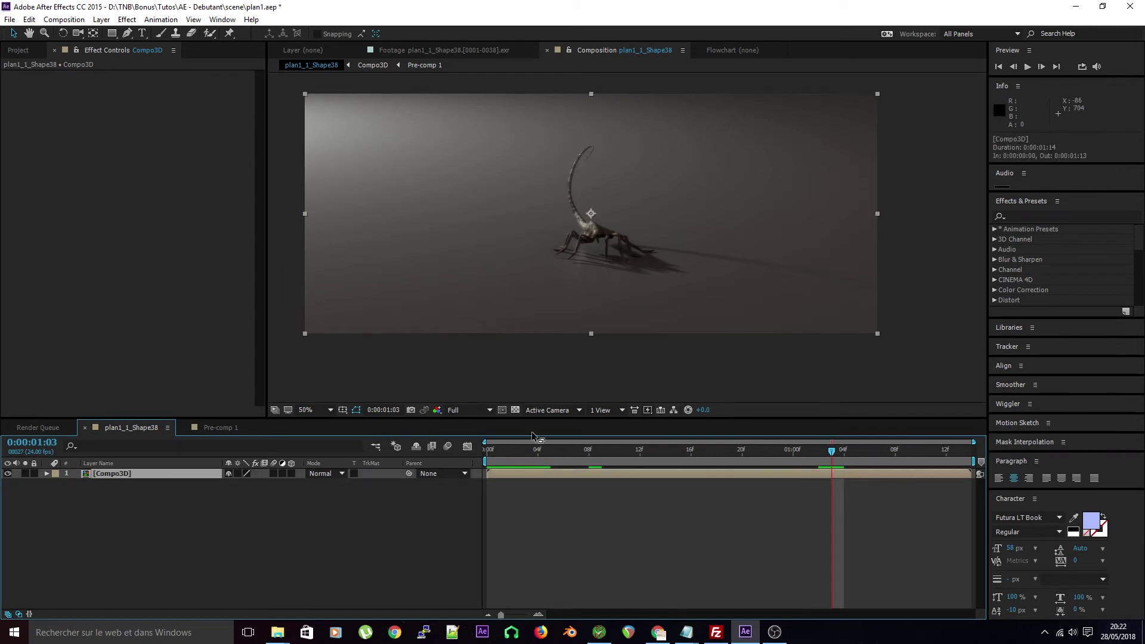
{"action": "right_click", "coordinate": [78, 149]}
{"action": "mouse_move", "coordinate": [142, 276]}
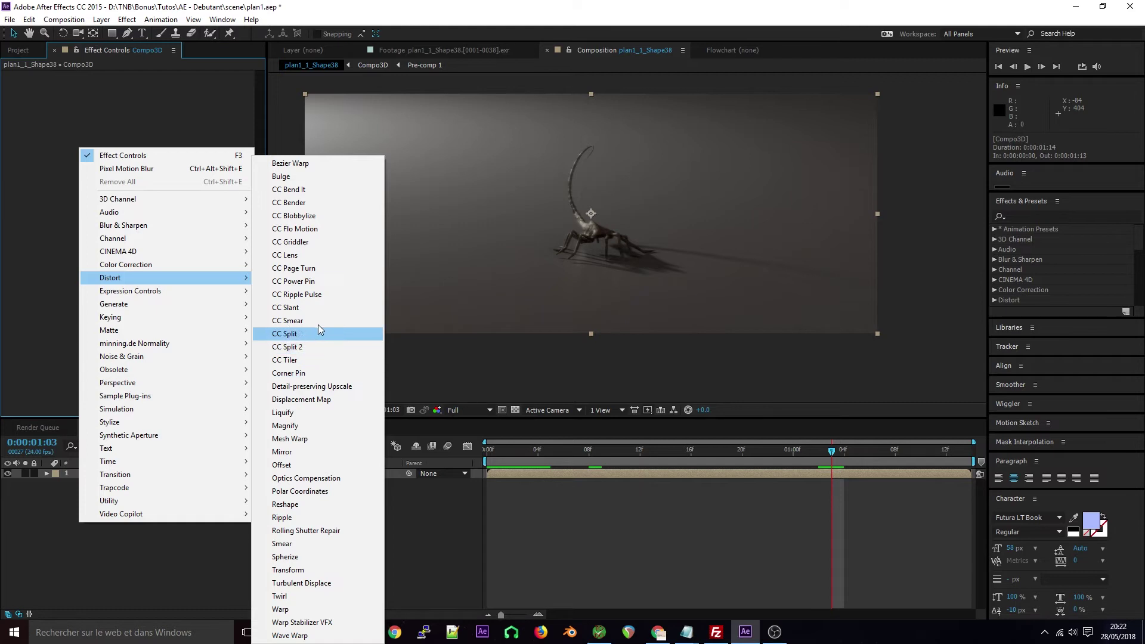
{"action": "left_click", "coordinate": [281, 255]}
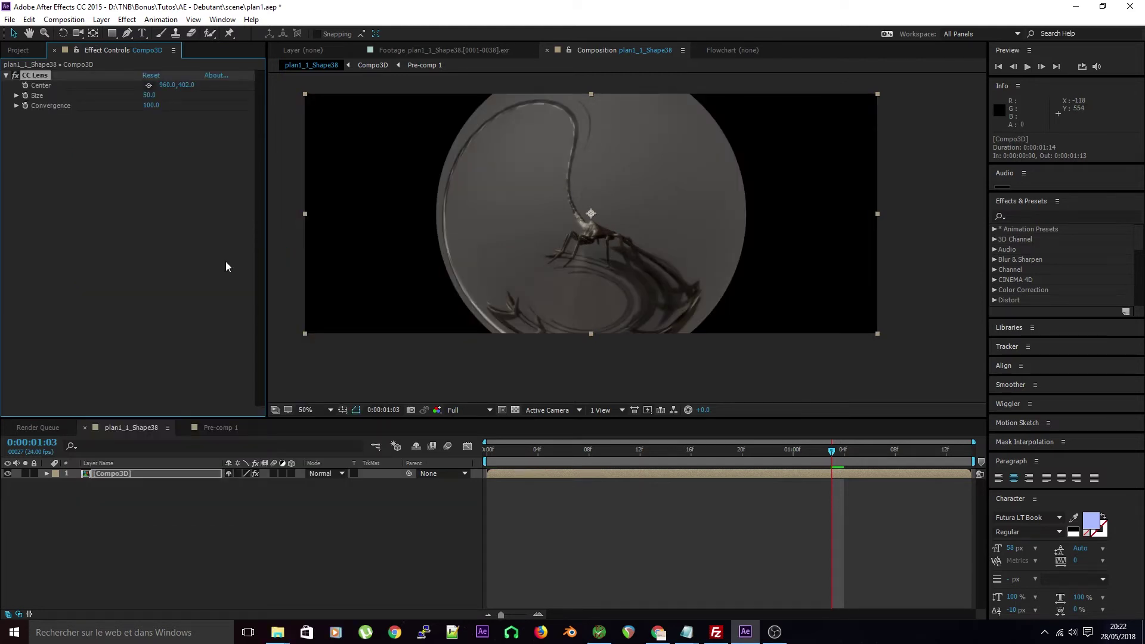
- Set CC Lens to a Size of 500 and a Convergence of -68 for a subtle lens distortion
{"action": "left_click_drag", "start_coordinate": [152, 106], "coordinate": [5, 139]}
{"action": "left_click_drag", "start_coordinate": [148, 95], "coordinate": [240, 102]}
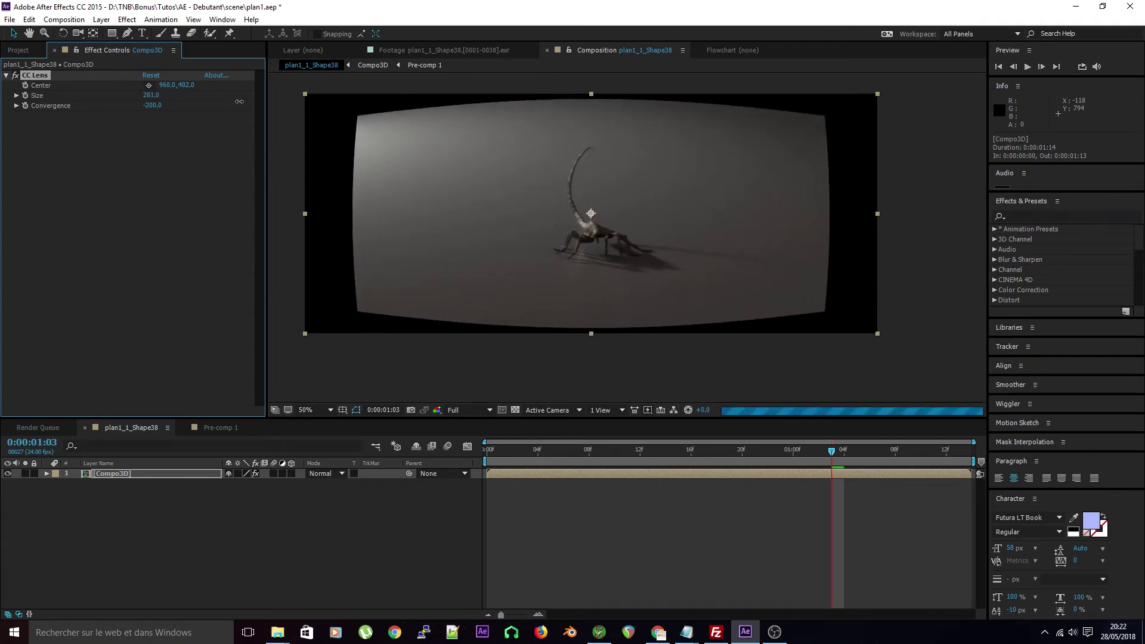
{"action": "left_click_drag", "start_coordinate": [151, 96], "coordinate": [238, 95]}
{"action": "left_click_drag", "start_coordinate": [149, 105], "coordinate": [280, 125]}
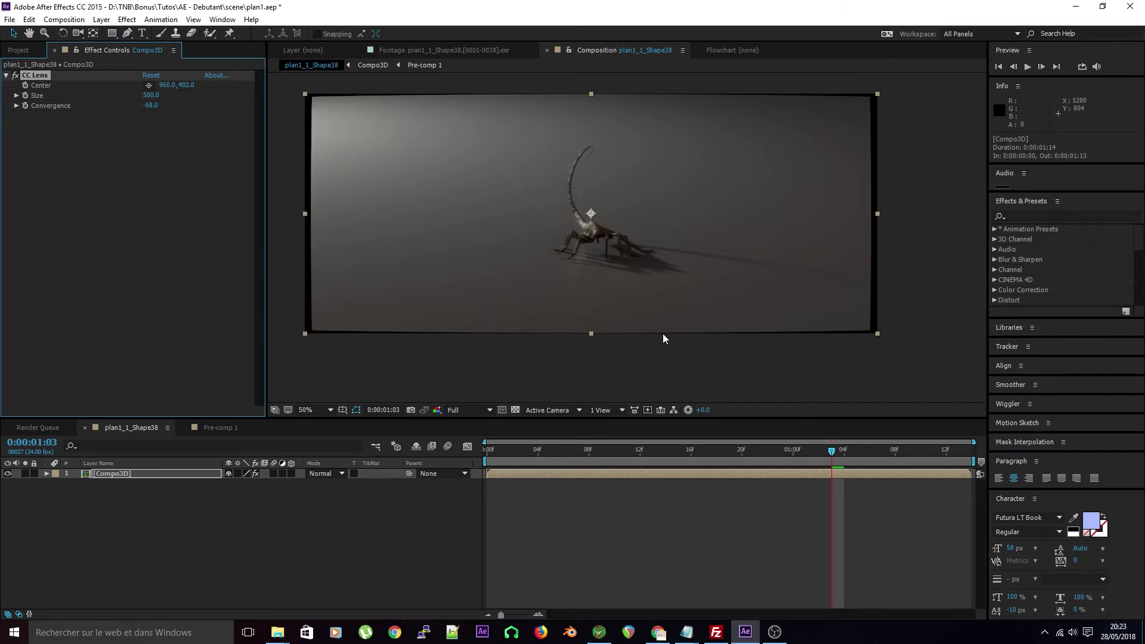
- Scale the Compo3D layer to 102.5% to hide the black borders, and collapse the CC Lens settings
{"action": "left_click", "coordinate": [353, 579]}
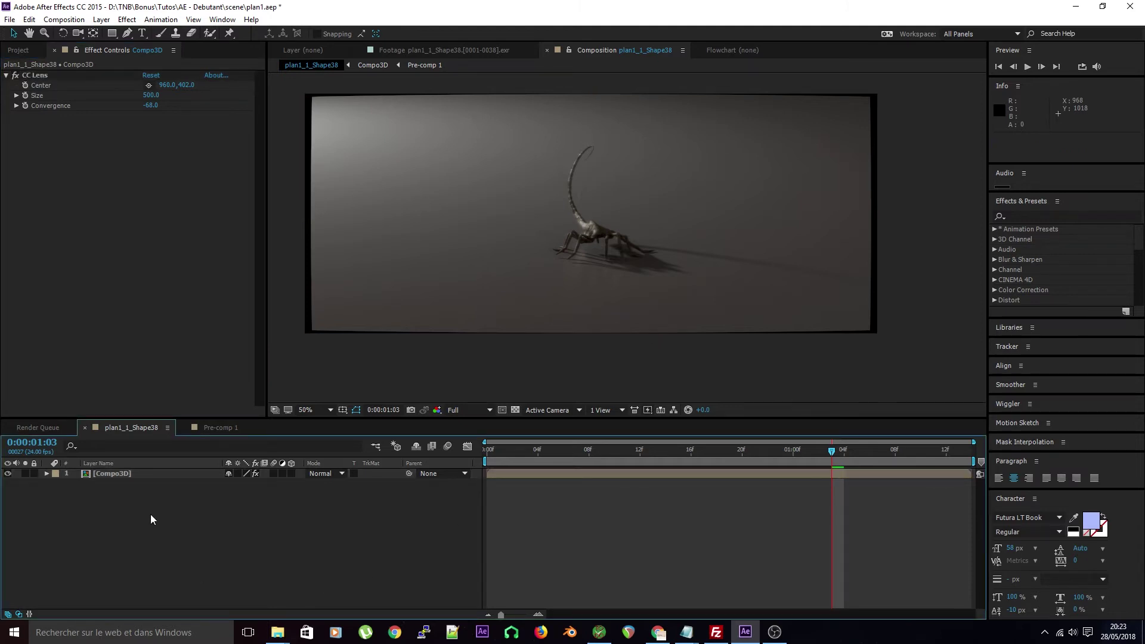
{"action": "left_click", "coordinate": [146, 474]}
{"action": "key", "text": "s"}
{"action": "left_click_drag", "start_coordinate": [246, 484], "coordinate": [267, 493]}
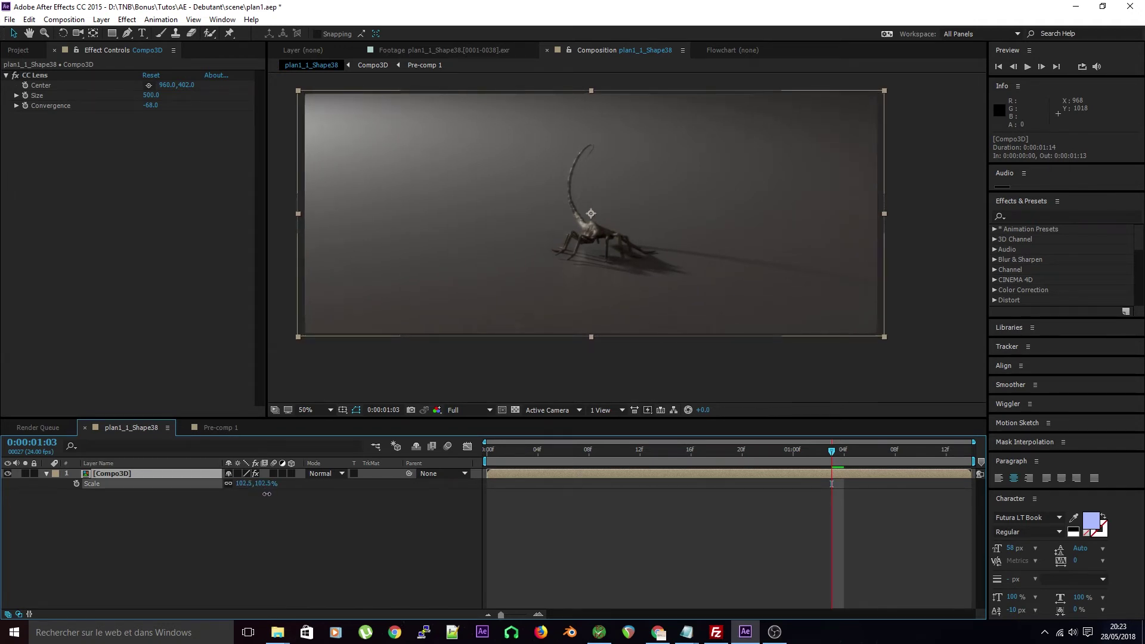
{"action": "left_click", "coordinate": [280, 547]}
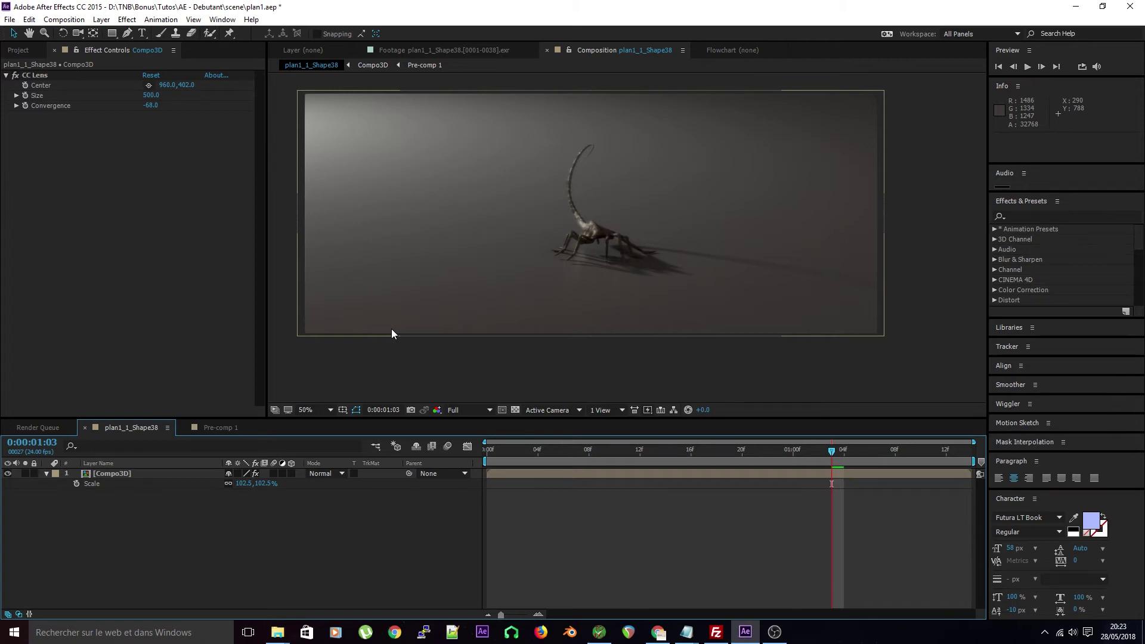
{"action": "left_click", "coordinate": [6, 75]}
{"action": "left_click", "coordinate": [168, 536]}
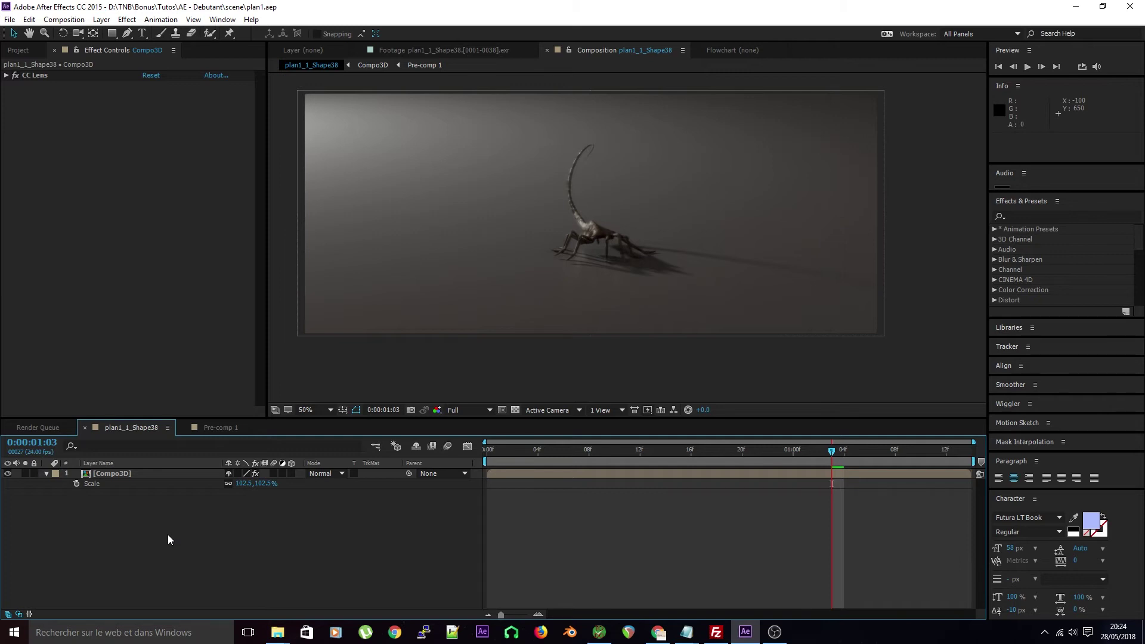
- Add a new adjustment layer above Compo3D
{"action": "right_click", "coordinate": [168, 535]}
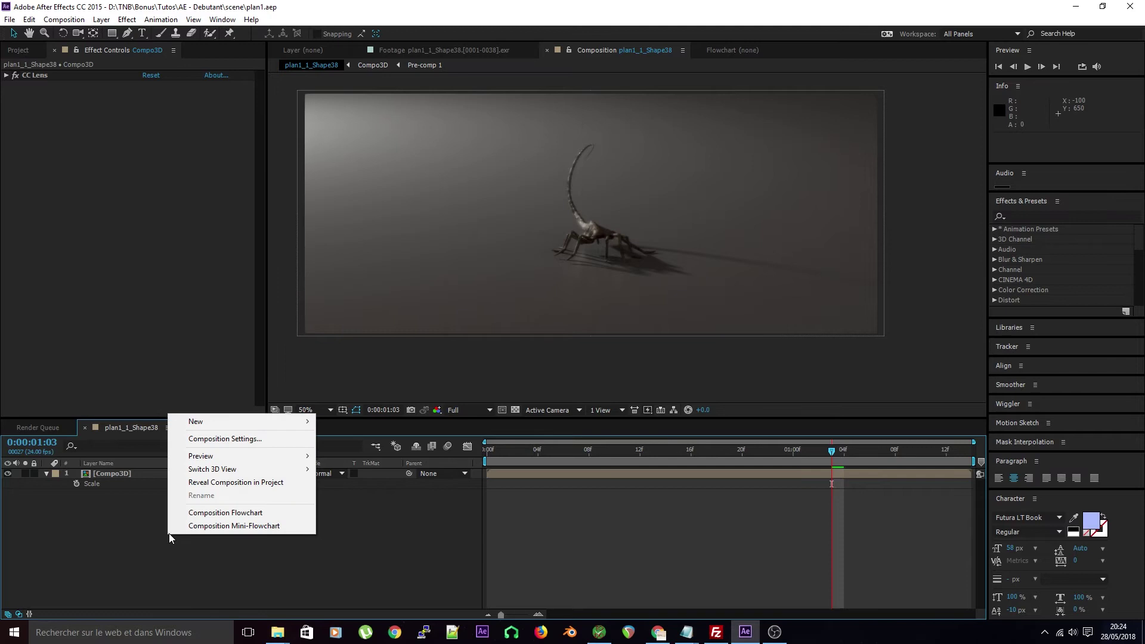
{"action": "mouse_move", "coordinate": [233, 423]}
{"action": "left_click", "coordinate": [395, 517]}
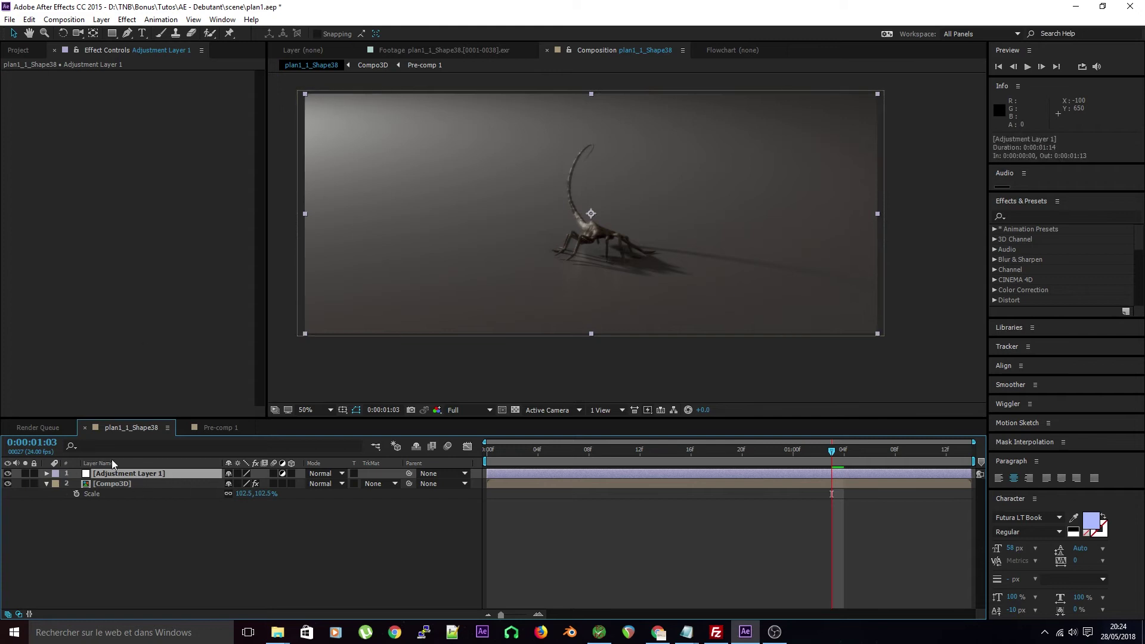
{"action": "left_click", "coordinate": [157, 569]}
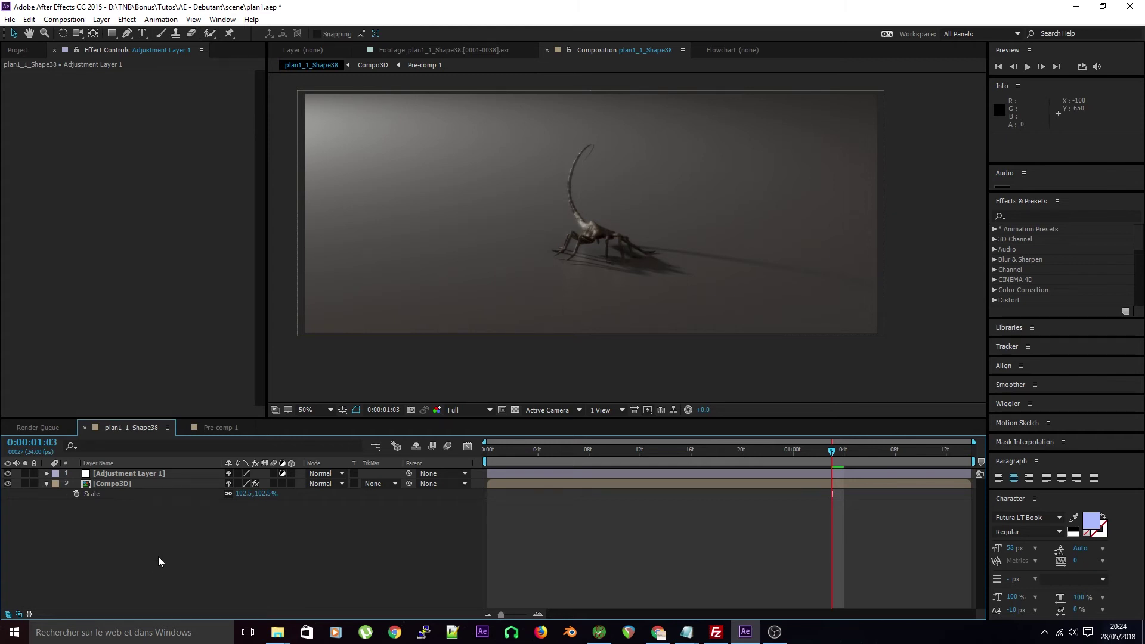
- Apply the Noise effect from the Noise & Grain category to the adjustment layer
{"action": "left_click", "coordinate": [162, 474]}
{"action": "left_click", "coordinate": [84, 149]}
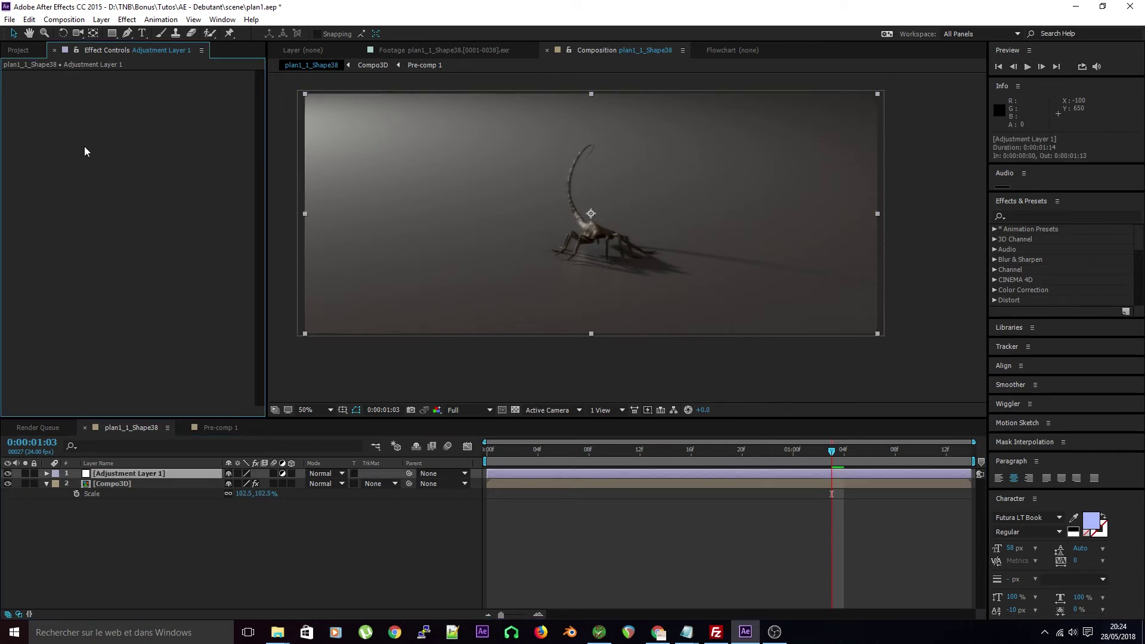
{"action": "right_click", "coordinate": [84, 151]}
{"action": "mouse_move", "coordinate": [82, 208]}
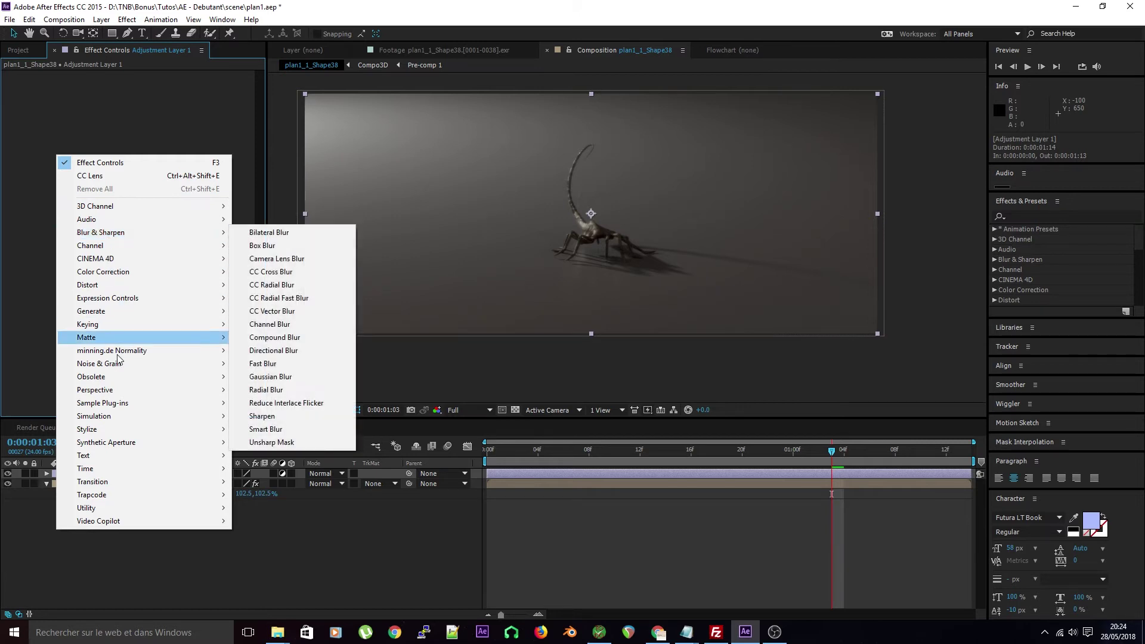
{"action": "mouse_move", "coordinate": [119, 364]}
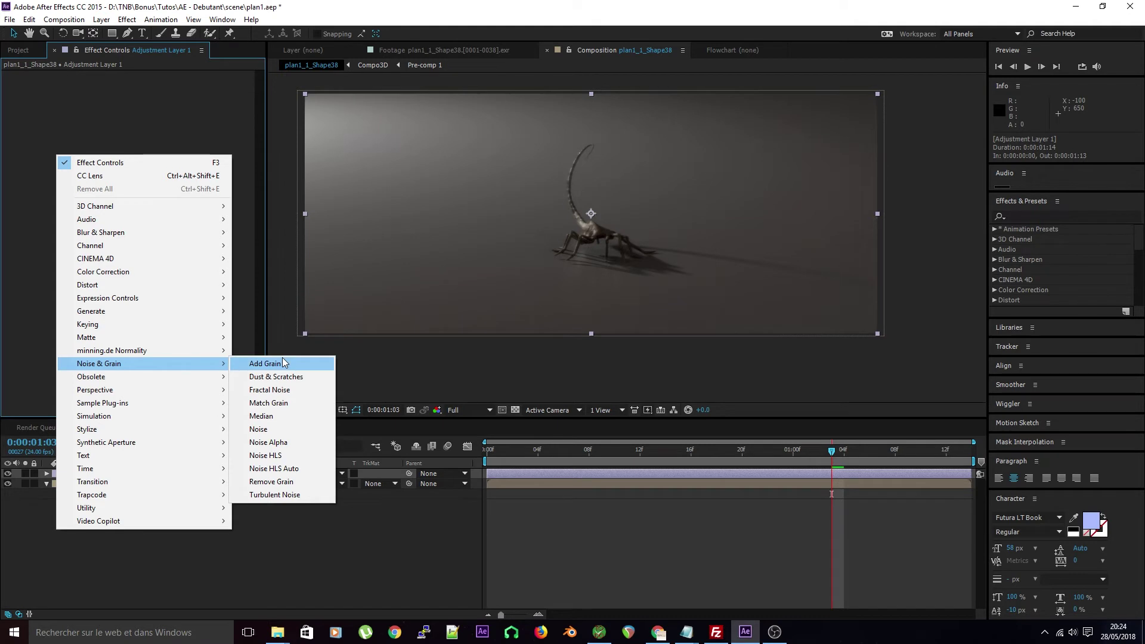
{"action": "left_click", "coordinate": [269, 429]}
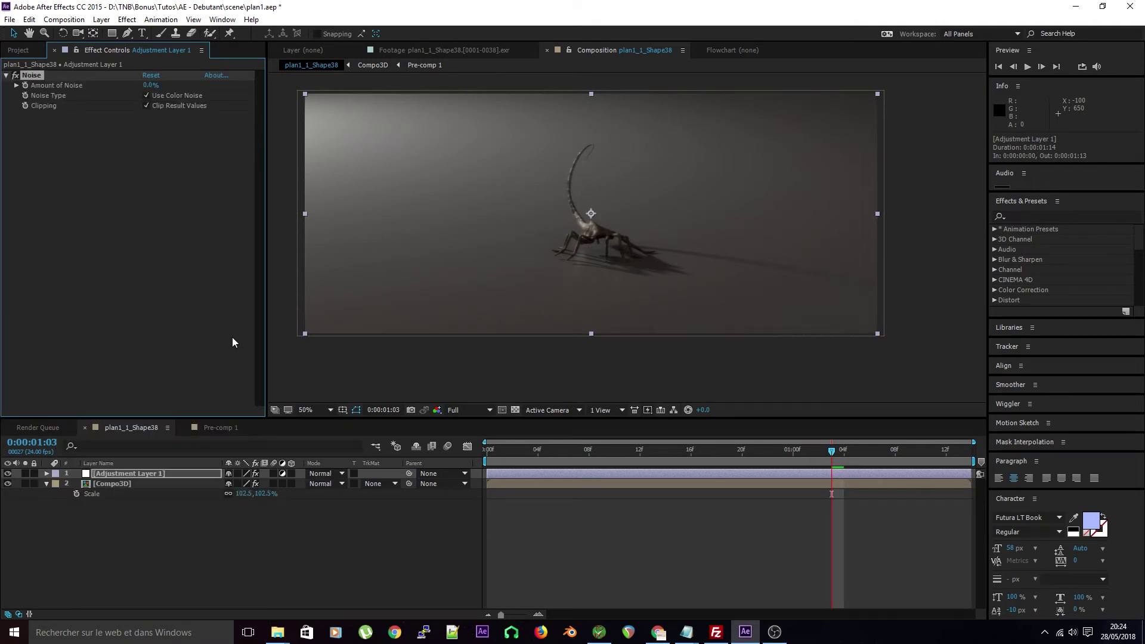
- Try an exaggerated Amount of Noise of 52% on the adjustment layer and view the whole frame
{"action": "key", "text": "slash"}
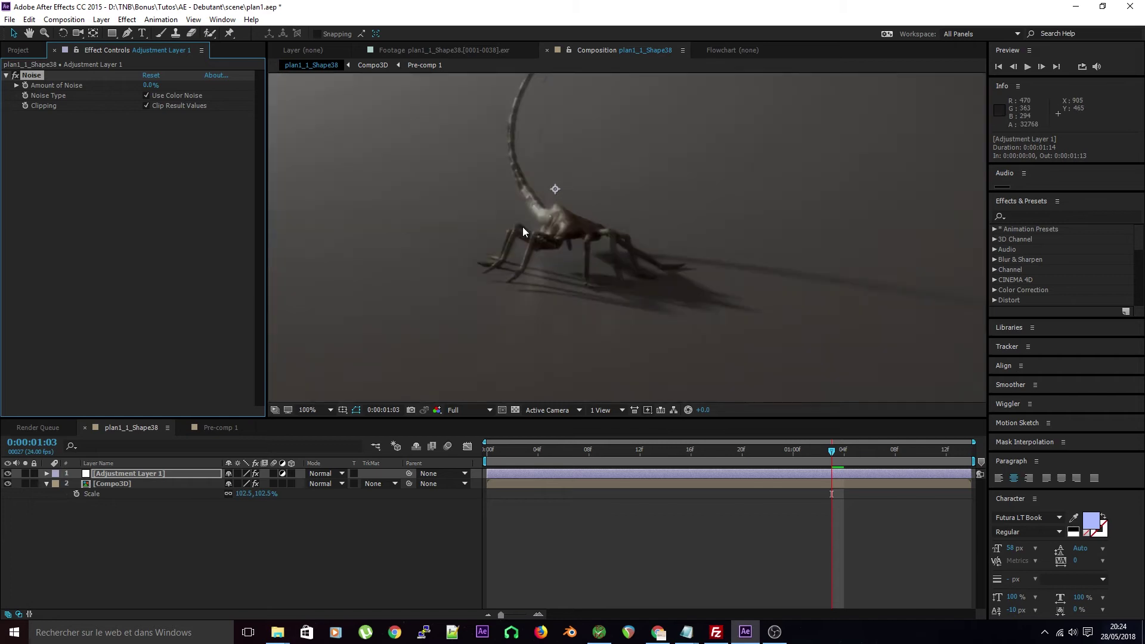
{"action": "left_click_drag", "start_coordinate": [317, 207], "coordinate": [386, 256]}
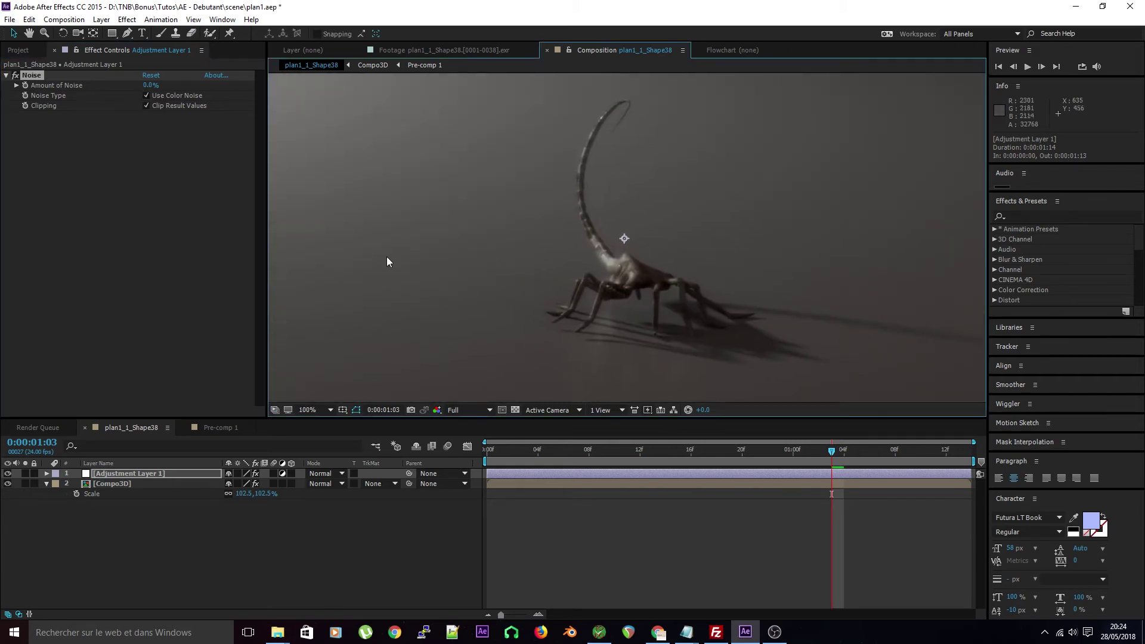
{"action": "left_click", "coordinate": [147, 95]}
{"action": "left_click_drag", "start_coordinate": [151, 86], "coordinate": [607, 229]}
{"action": "key", "text": "comma"}
{"action": "key", "text": "comma"}
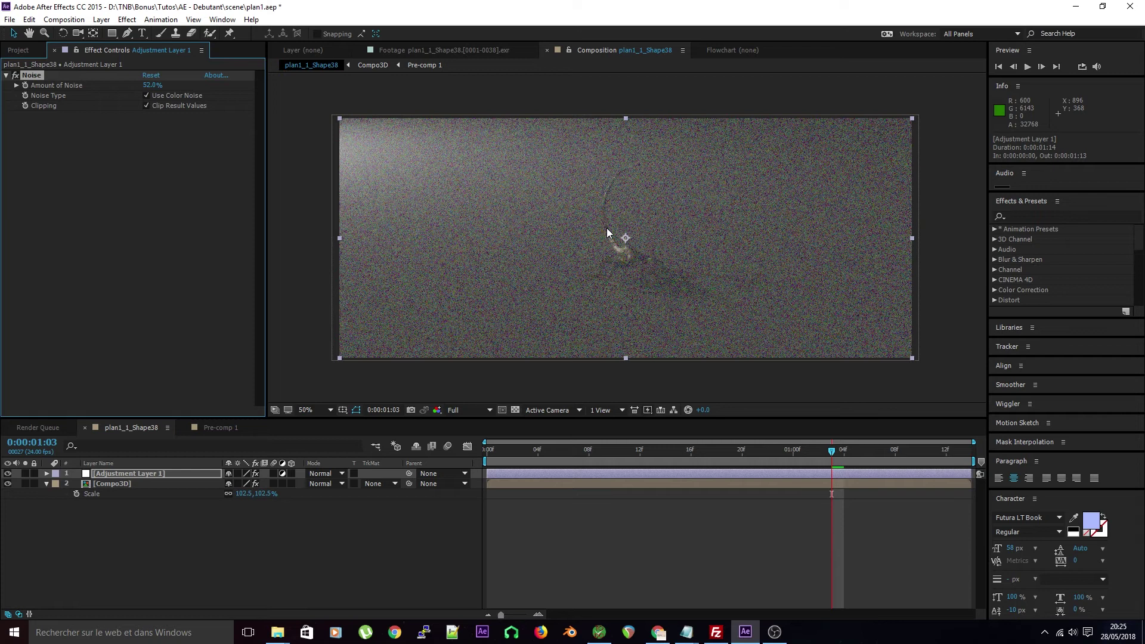
- Try an Amount of Noise of 1% and check the grain on the creature up close
{"action": "left_click", "coordinate": [152, 85]}
{"action": "type", "text": "1"}
{"action": "key", "text": "Return"}
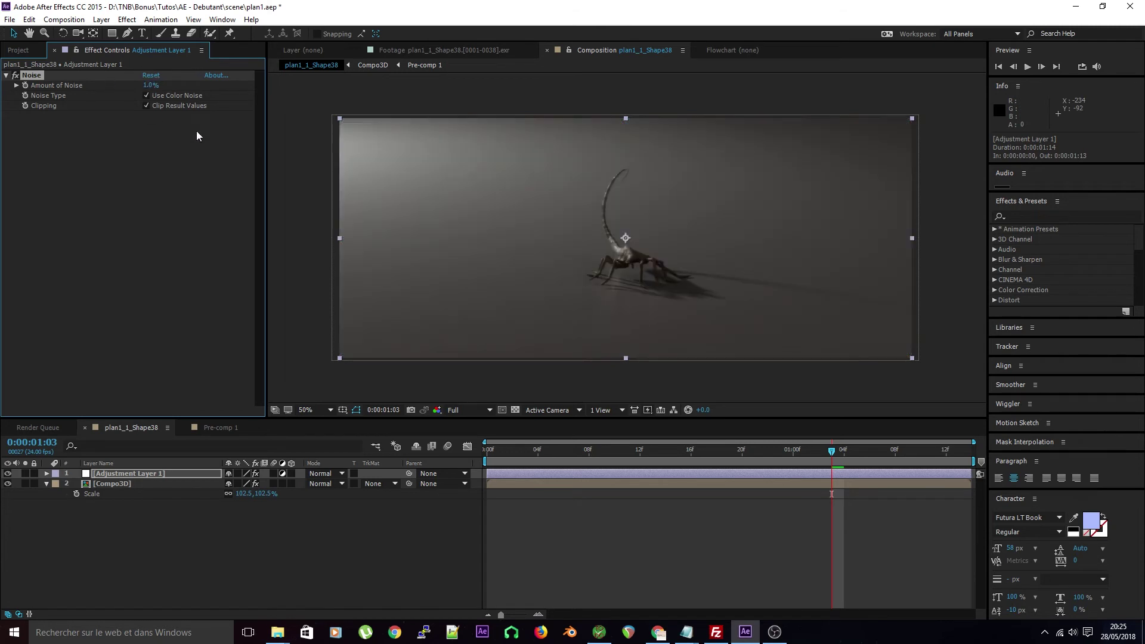
{"action": "scroll", "coordinate": [395, 207], "scroll_direction": "up", "scroll_amount": 5}
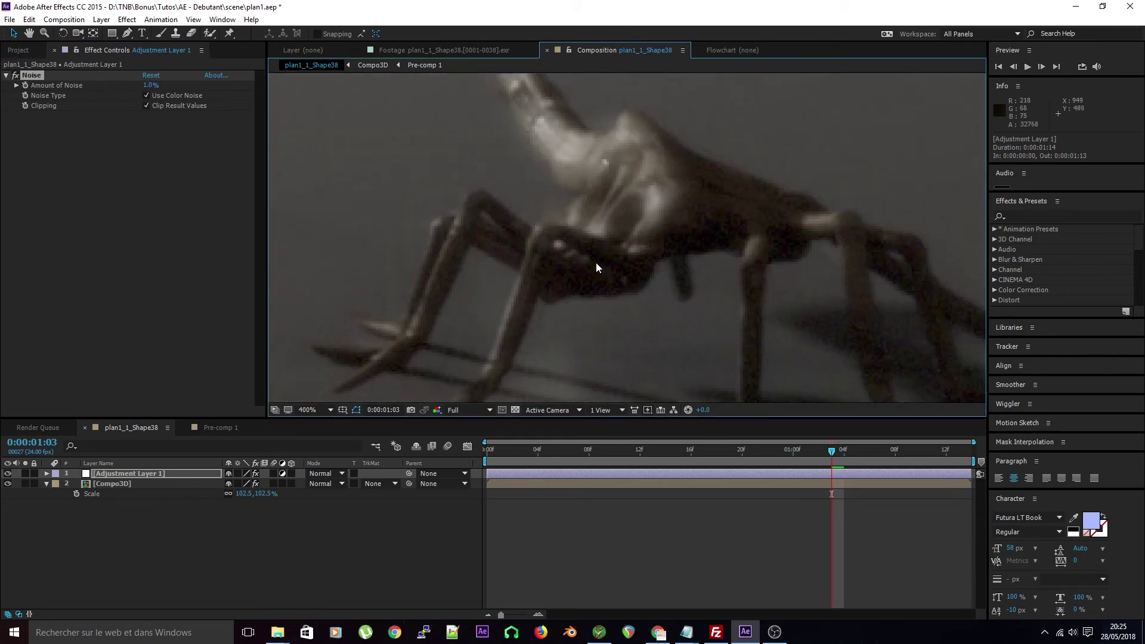
- Set the Amount of Noise to 1.5% and inspect the grain on the creature and background at several magnifications
{"action": "left_click", "coordinate": [146, 85]}
{"action": "type", "text": "1.5"}
{"action": "key", "text": "Return"}
{"action": "scroll", "coordinate": [446, 177], "scroll_direction": "down", "scroll_amount": 6}
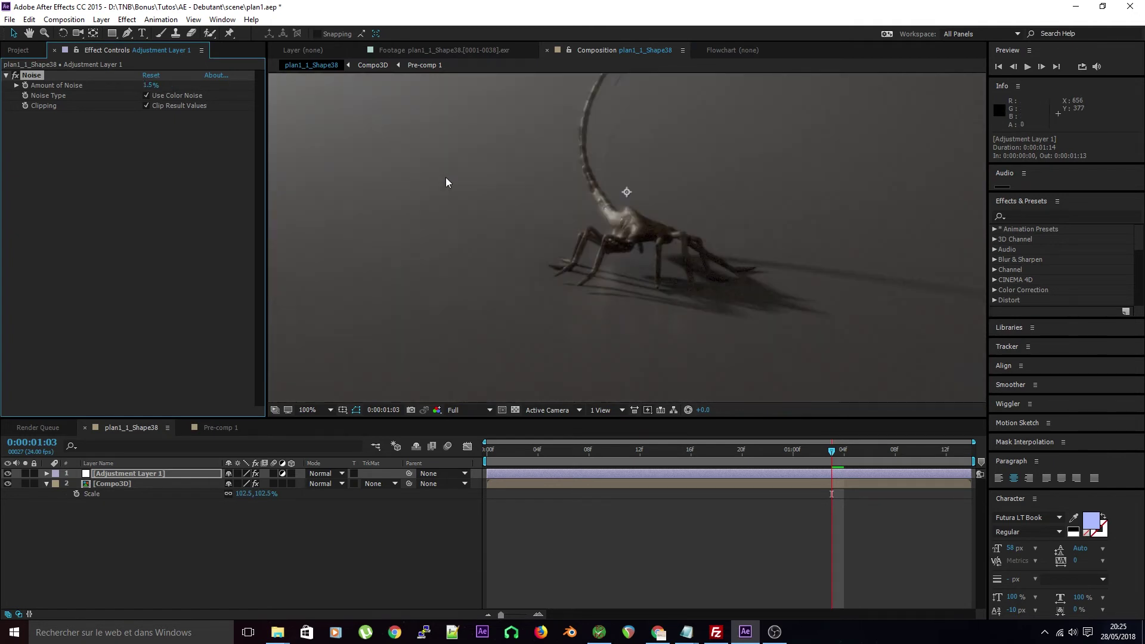
{"action": "key", "text": "slash"}
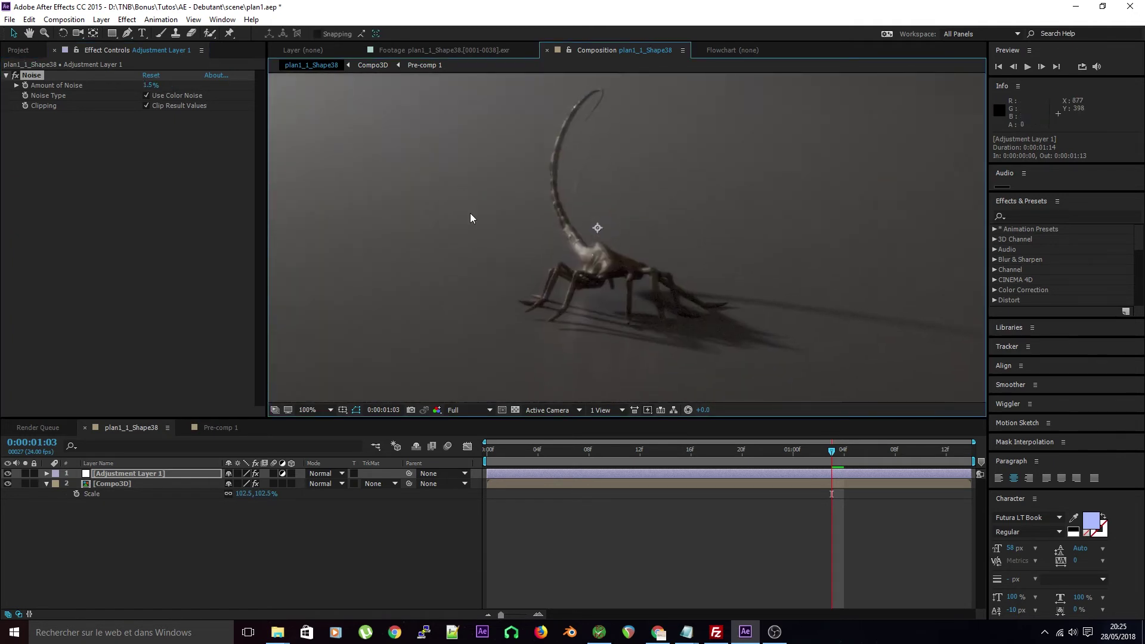
{"action": "scroll", "coordinate": [470, 213], "scroll_direction": "up", "scroll_amount": 5}
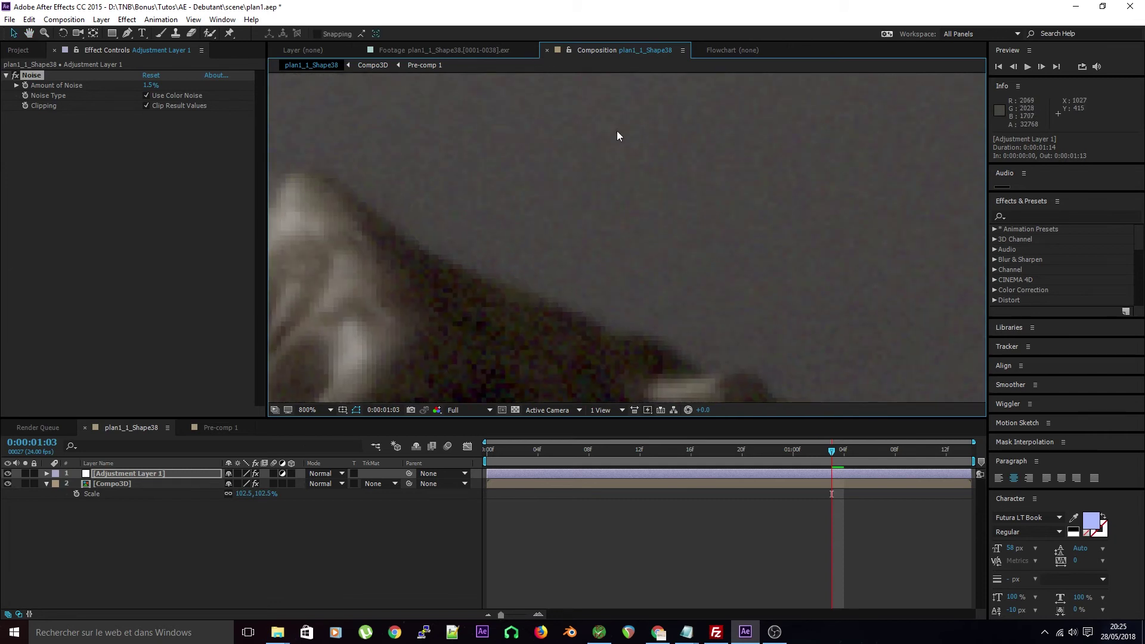
{"action": "key", "text": "v"}
{"action": "scroll", "coordinate": [520, 240], "scroll_direction": "down", "scroll_amount": 1}
{"action": "scroll", "coordinate": [507, 248], "scroll_direction": "down", "scroll_amount": 6}
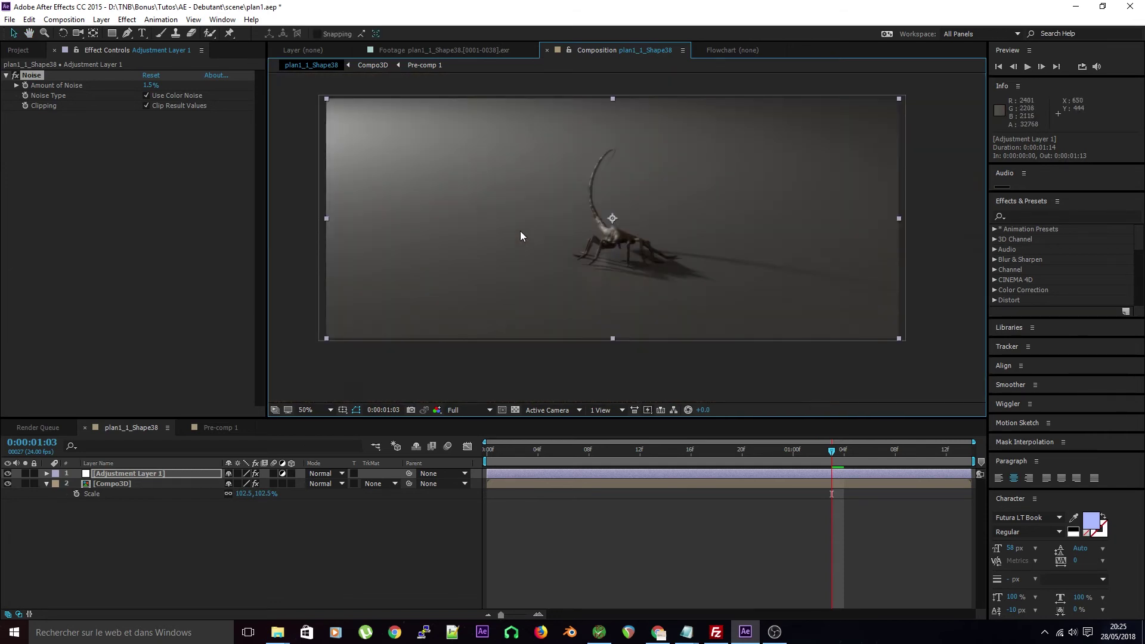
{"action": "key", "text": "slash"}
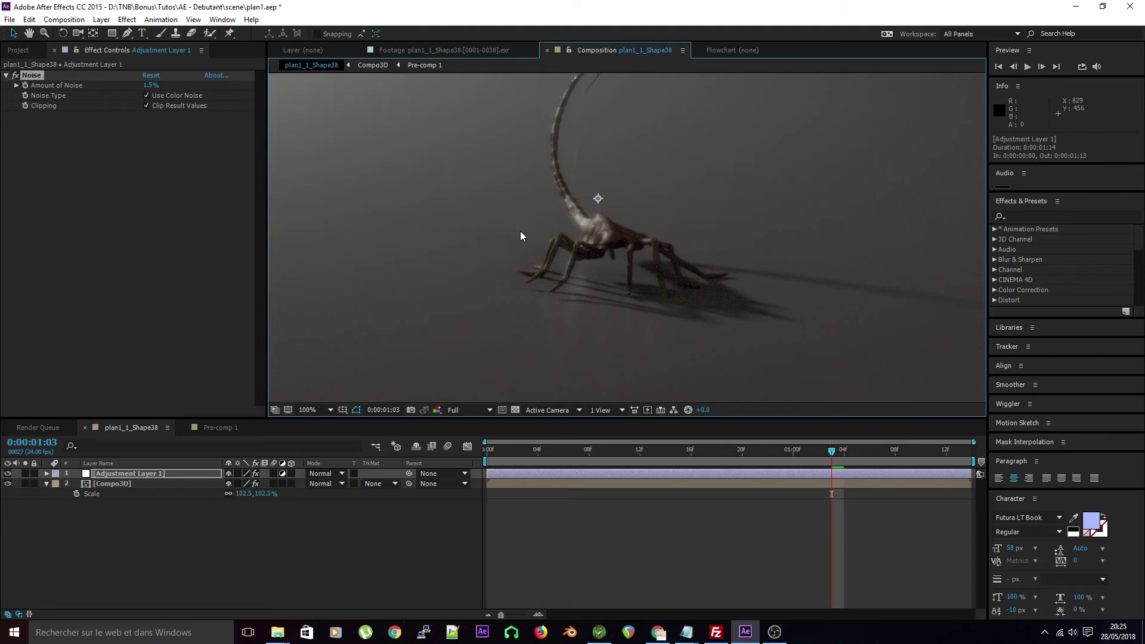
{"action": "scroll", "coordinate": [542, 233], "scroll_direction": "up", "scroll_amount": 4}
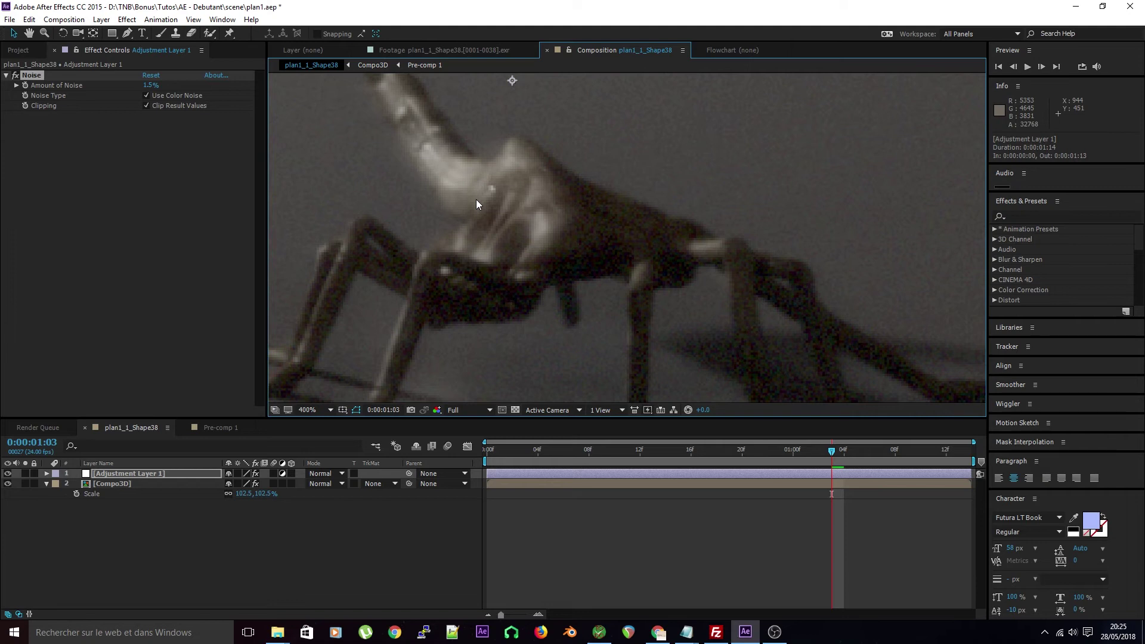
- Compare the grain with Use Color Noise off and on, leaving it on
{"action": "left_click", "coordinate": [170, 97]}
{"action": "left_click", "coordinate": [170, 95]}
{"action": "left_click", "coordinate": [170, 94]}
{"action": "scroll", "coordinate": [357, 183], "scroll_direction": "down", "scroll_amount": 6}
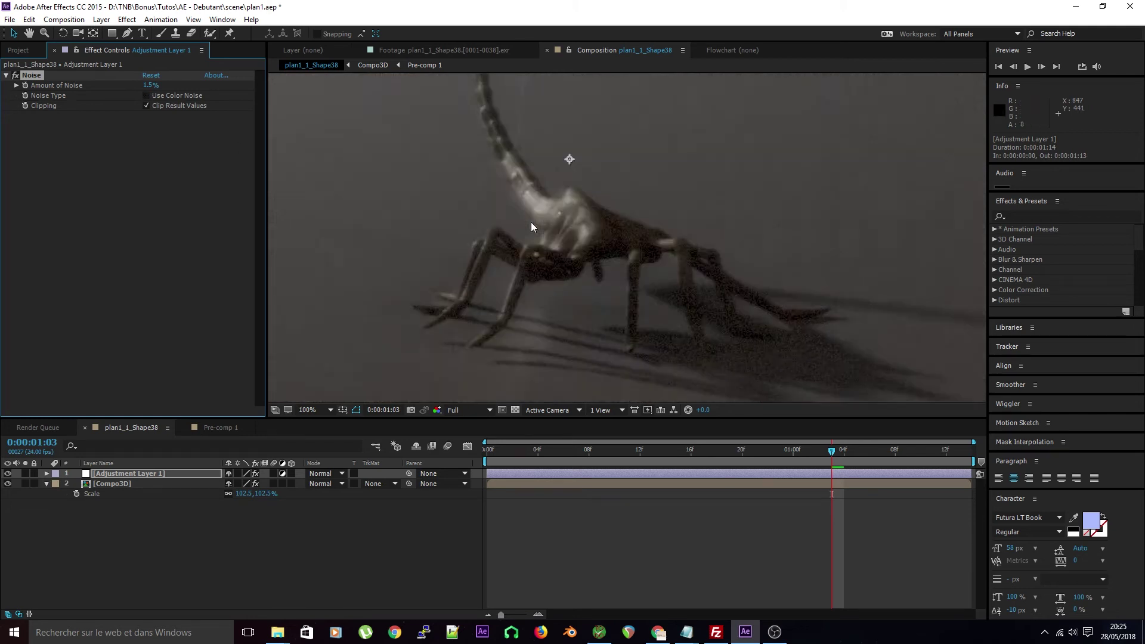
{"action": "scroll", "coordinate": [531, 222], "scroll_direction": "up", "scroll_amount": 2}
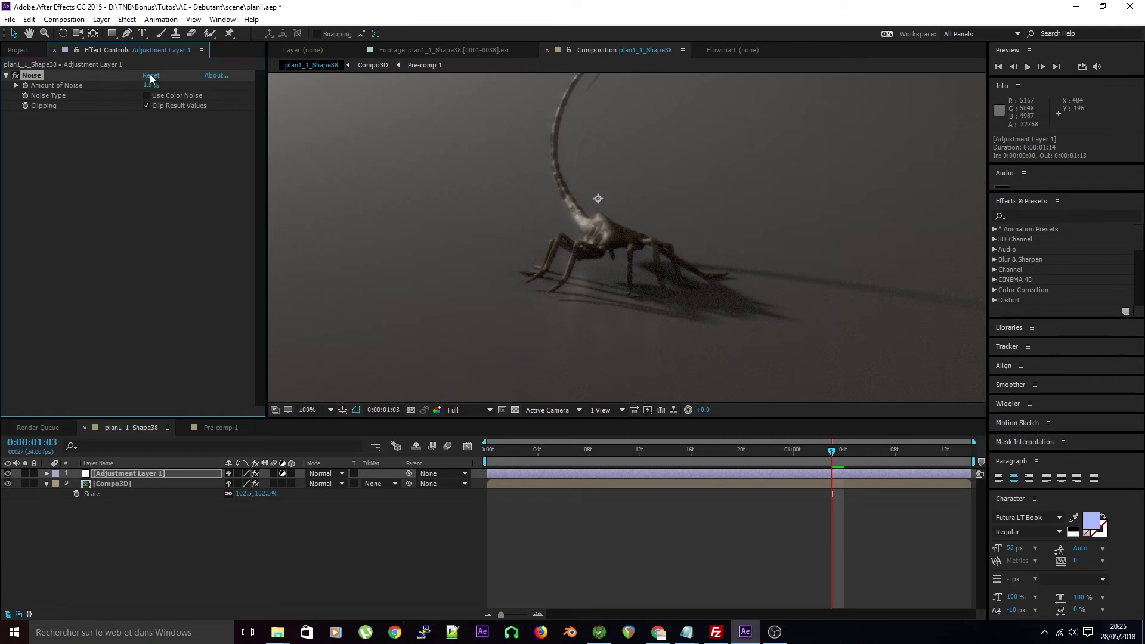
{"action": "left_click", "coordinate": [180, 97]}
{"action": "left_click", "coordinate": [181, 95]}
{"action": "scroll", "coordinate": [639, 222], "scroll_direction": "up", "scroll_amount": 4}
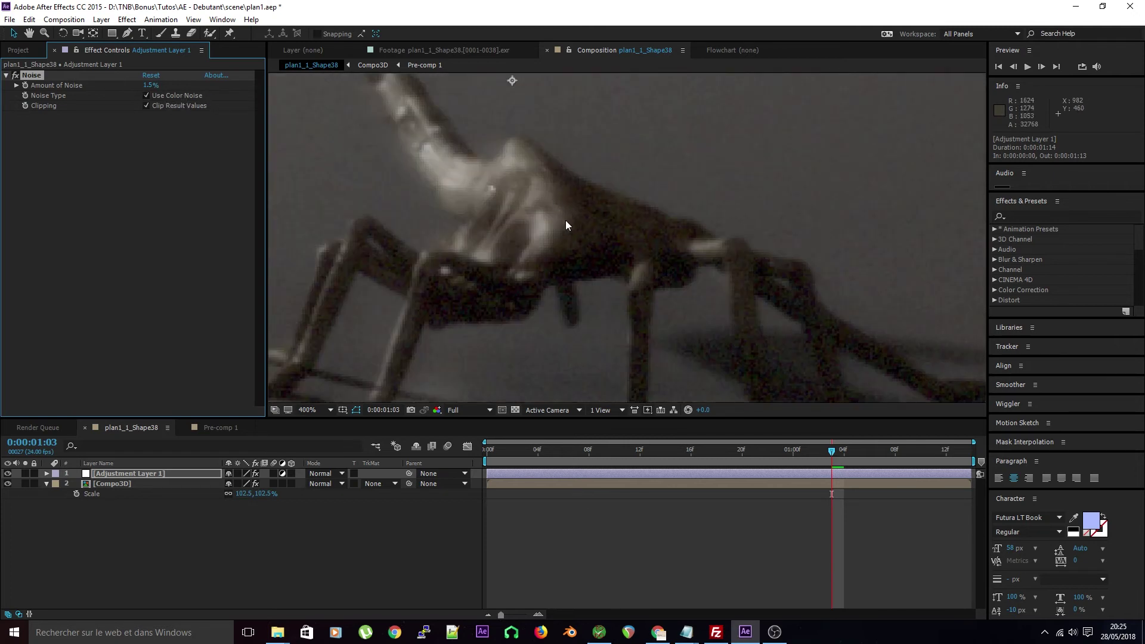
- Turn off Use Color Noise on the adjustment layer and check the grain up close and on the whole frame
{"action": "left_click", "coordinate": [192, 96]}
{"action": "scroll", "coordinate": [657, 252], "scroll_direction": "down", "scroll_amount": 6}
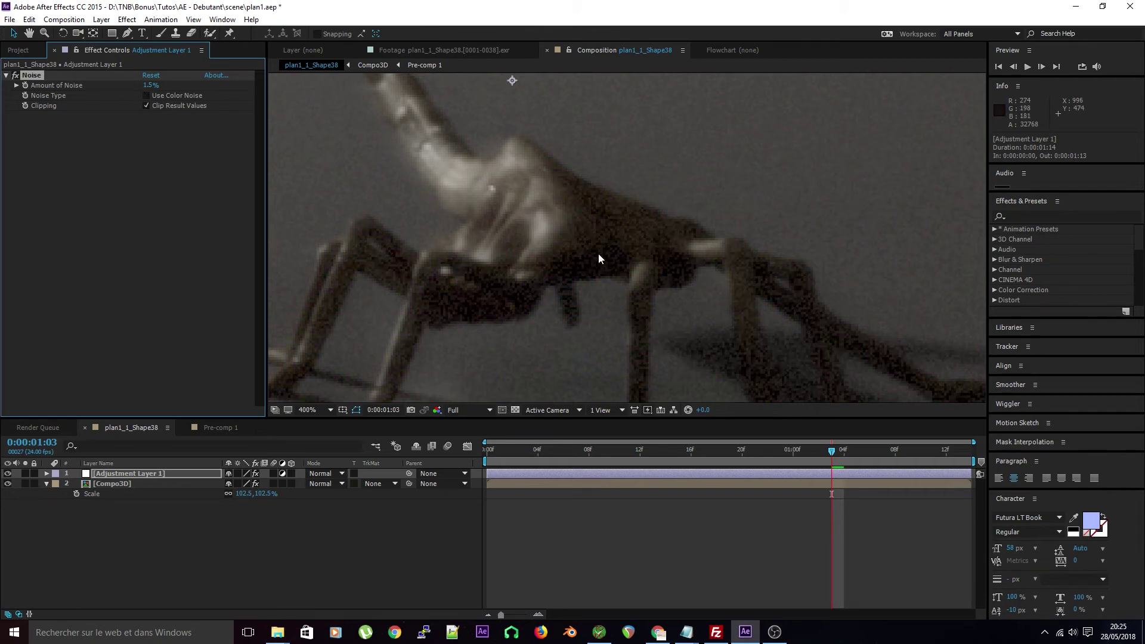
{"action": "scroll", "coordinate": [655, 229], "scroll_direction": "up", "scroll_amount": 3}
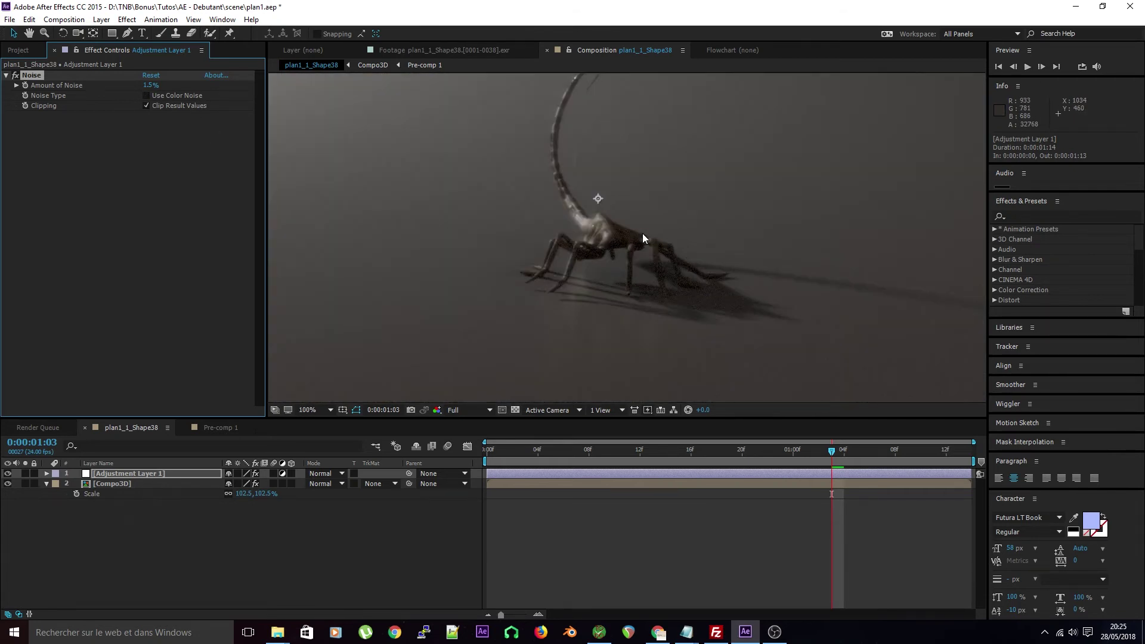
{"action": "scroll", "coordinate": [642, 235], "scroll_direction": "down", "scroll_amount": 3}
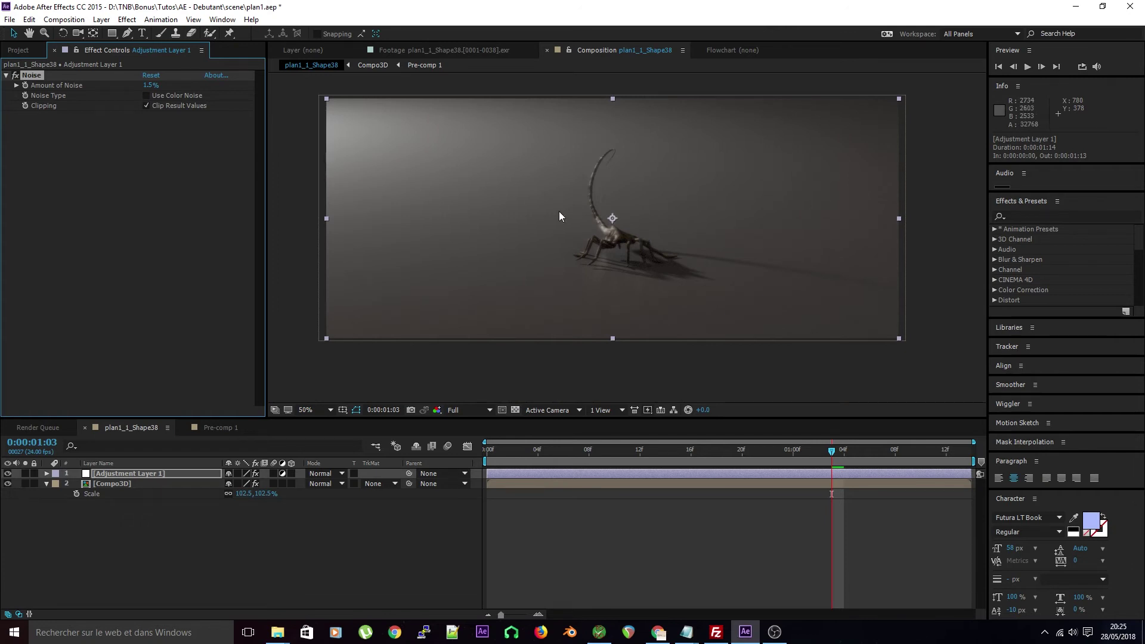
- Set the Amount of Noise to 1% and inspect the grain on the creature's body and tail at high magnification
{"action": "left_click", "coordinate": [151, 85]}
{"action": "type", "text": "10"}
{"action": "key", "text": "Return"}
{"action": "key", "text": "period"}
{"action": "key", "text": "period"}
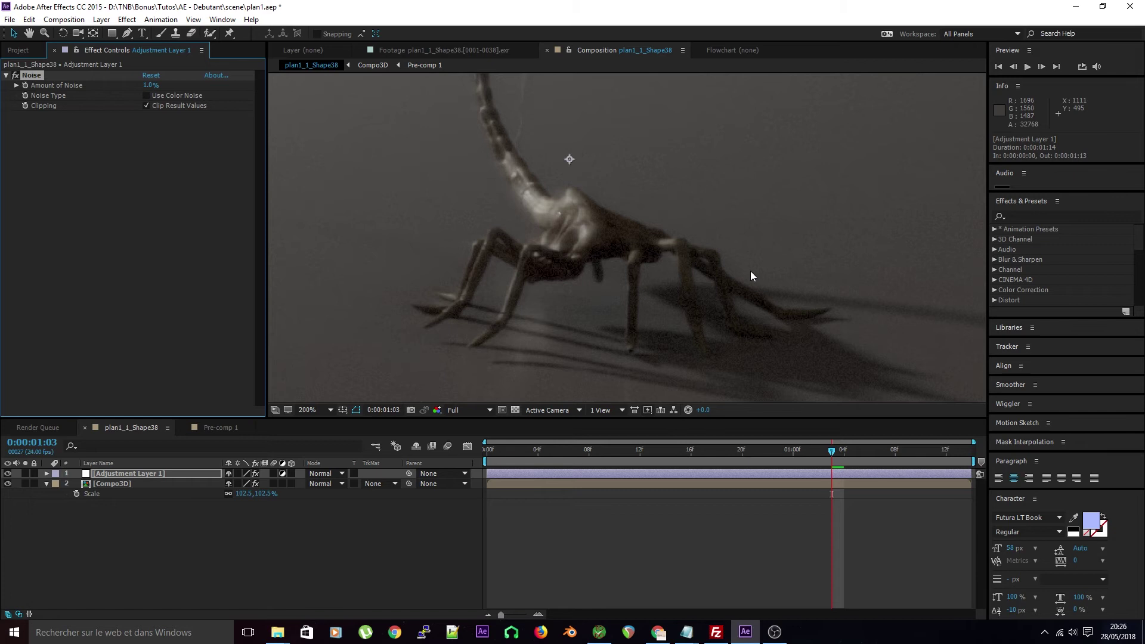
{"action": "scroll", "coordinate": [751, 271], "scroll_direction": "up", "scroll_amount": 4}
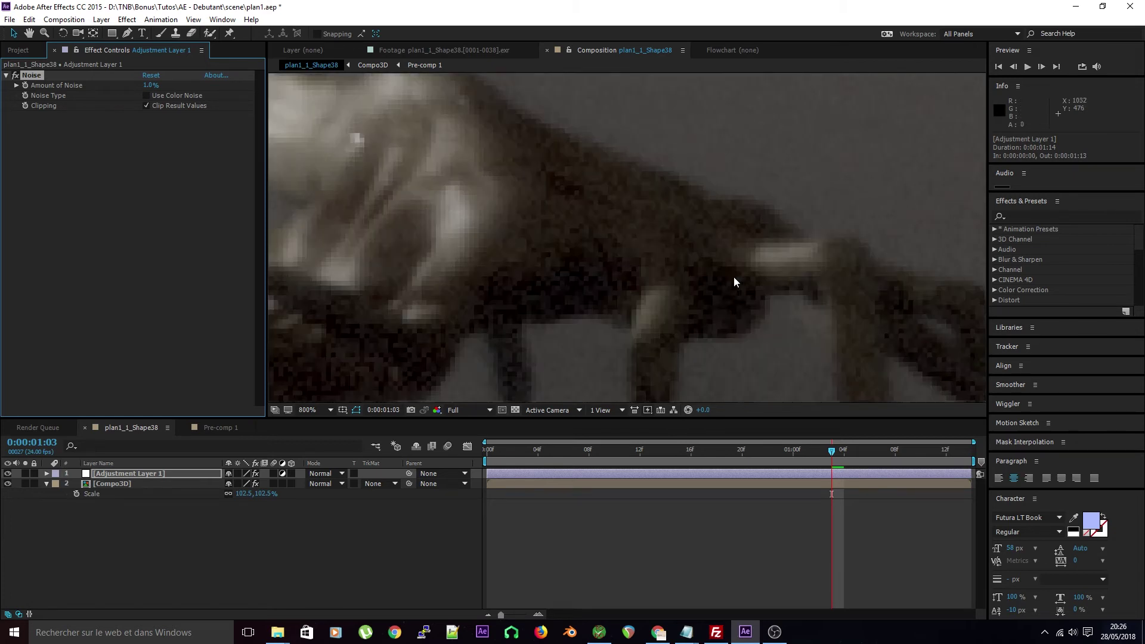
{"action": "left_click_drag", "start_coordinate": [672, 327], "coordinate": [618, 288]}
{"action": "left_click_drag", "start_coordinate": [533, 258], "coordinate": [570, 294]}
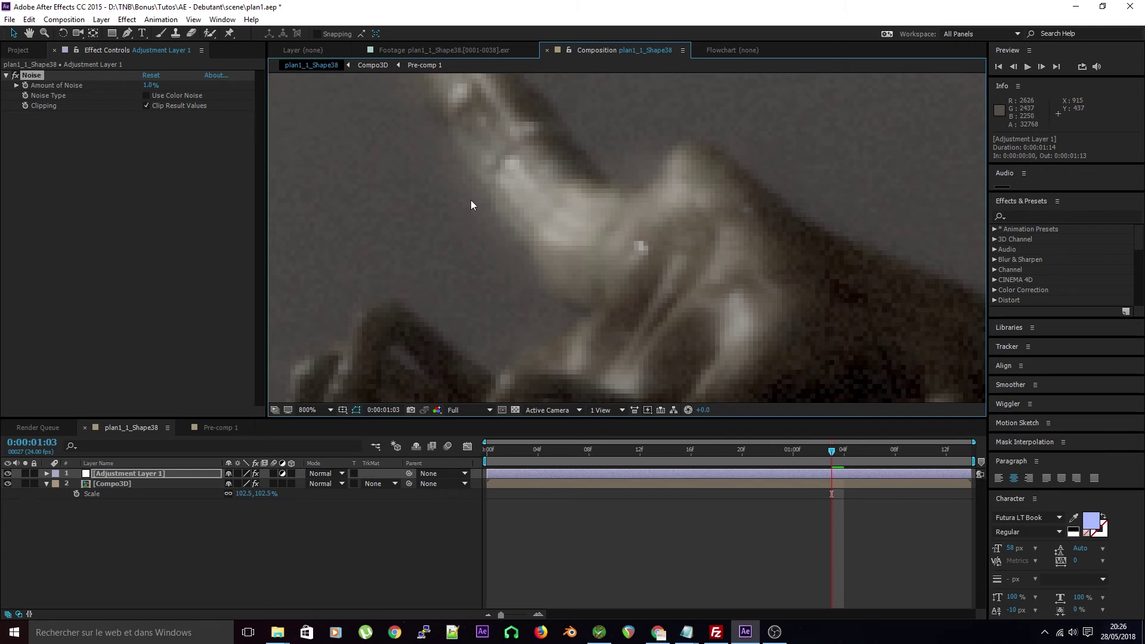
{"action": "scroll", "coordinate": [471, 199], "scroll_direction": "down", "scroll_amount": 4}
- Add a Sharpen effect to the adjustment layer and try it above Noise before putting it back below
{"action": "right_click", "coordinate": [96, 190]}
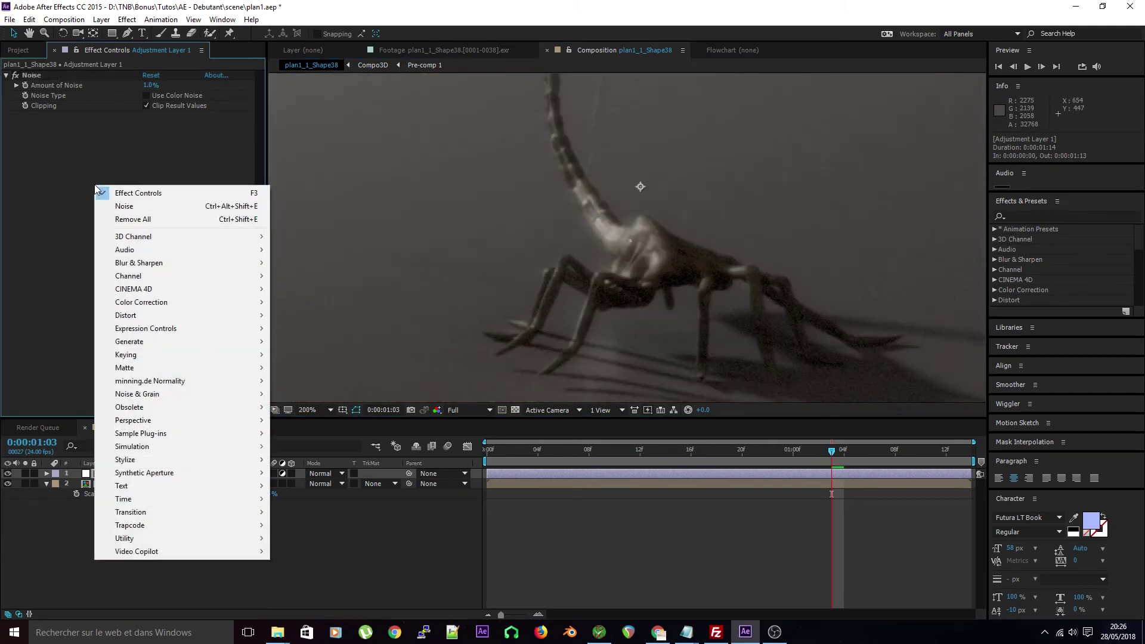
{"action": "mouse_move", "coordinate": [166, 265]}
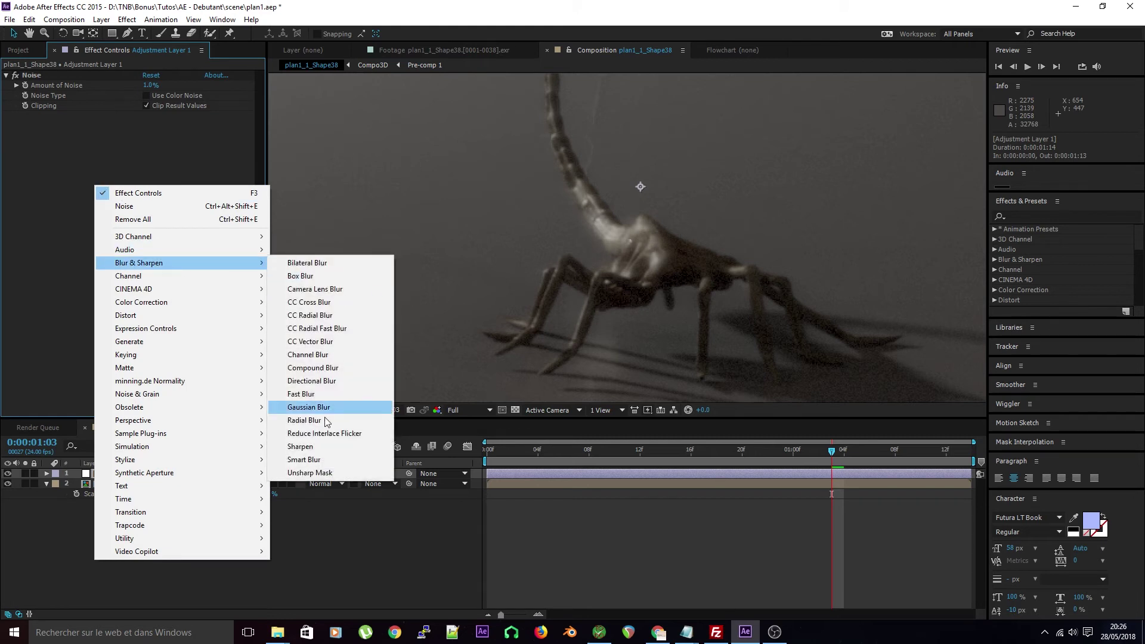
{"action": "left_click", "coordinate": [323, 446]}
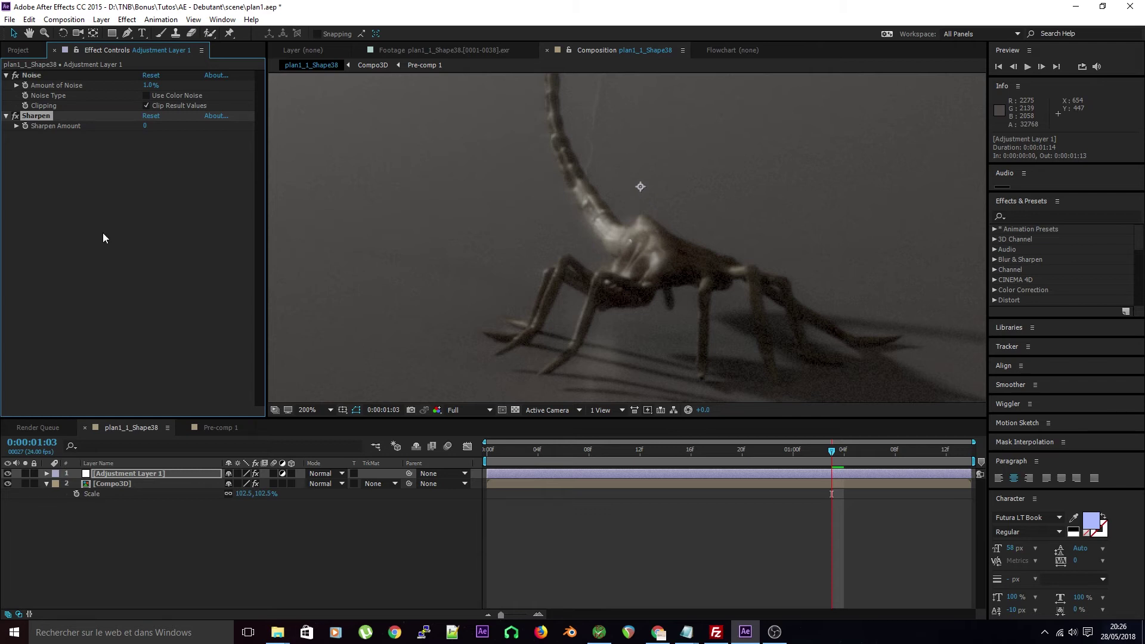
{"action": "left_click_drag", "start_coordinate": [48, 119], "coordinate": [38, 69]}
{"action": "left_click_drag", "start_coordinate": [31, 111], "coordinate": [28, 73]}
{"action": "left_click_drag", "start_coordinate": [39, 127], "coordinate": [38, 73]}
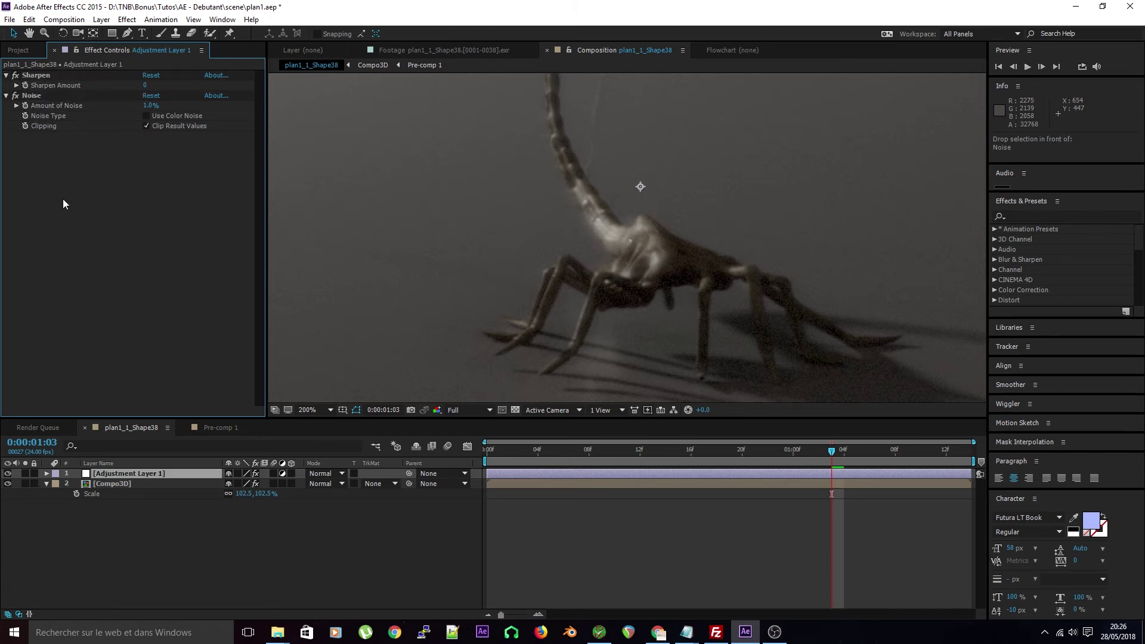
{"action": "left_click_drag", "start_coordinate": [37, 76], "coordinate": [53, 136]}
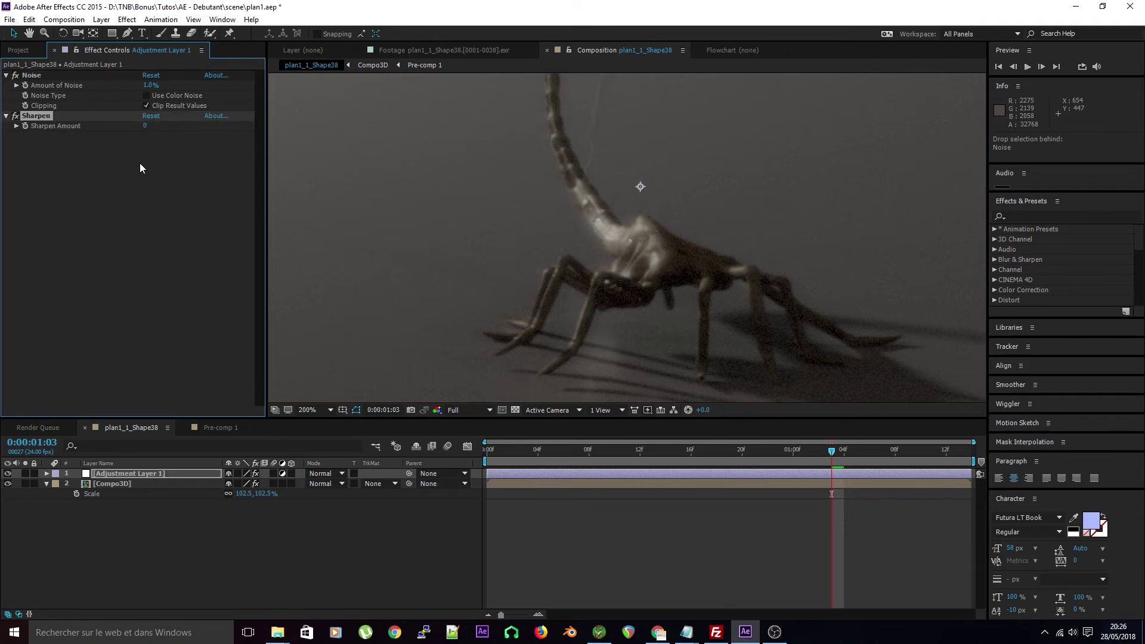
- Exaggerate the grain with an Amount of Noise of 5% and a Sharpen Amount of 96, and inspect the creature
{"action": "scroll", "coordinate": [598, 250], "scroll_direction": "up", "scroll_amount": 3}
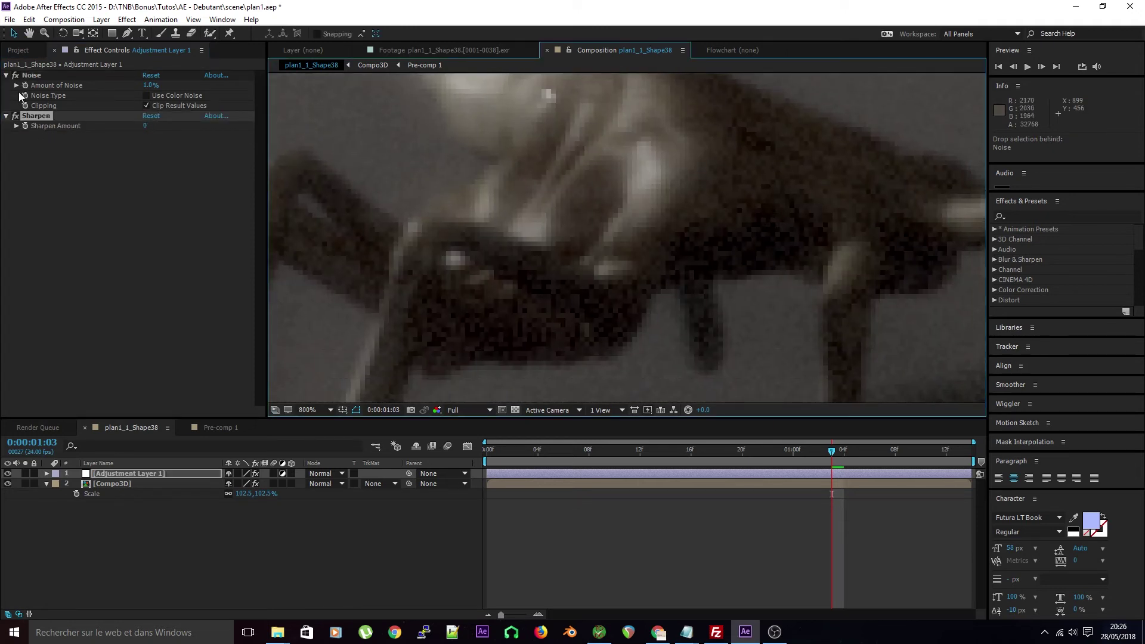
{"action": "left_click", "coordinate": [149, 85]}
{"action": "type", "text": "5"}
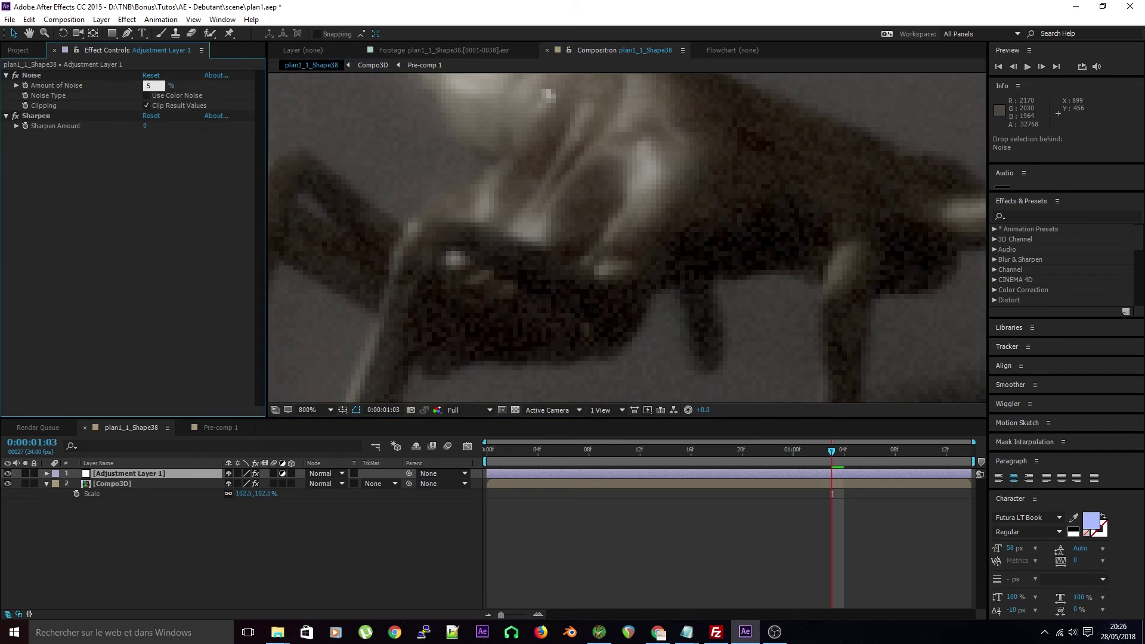
{"action": "key", "text": "Return"}
{"action": "scroll", "coordinate": [537, 207], "scroll_direction": "down", "scroll_amount": 3}
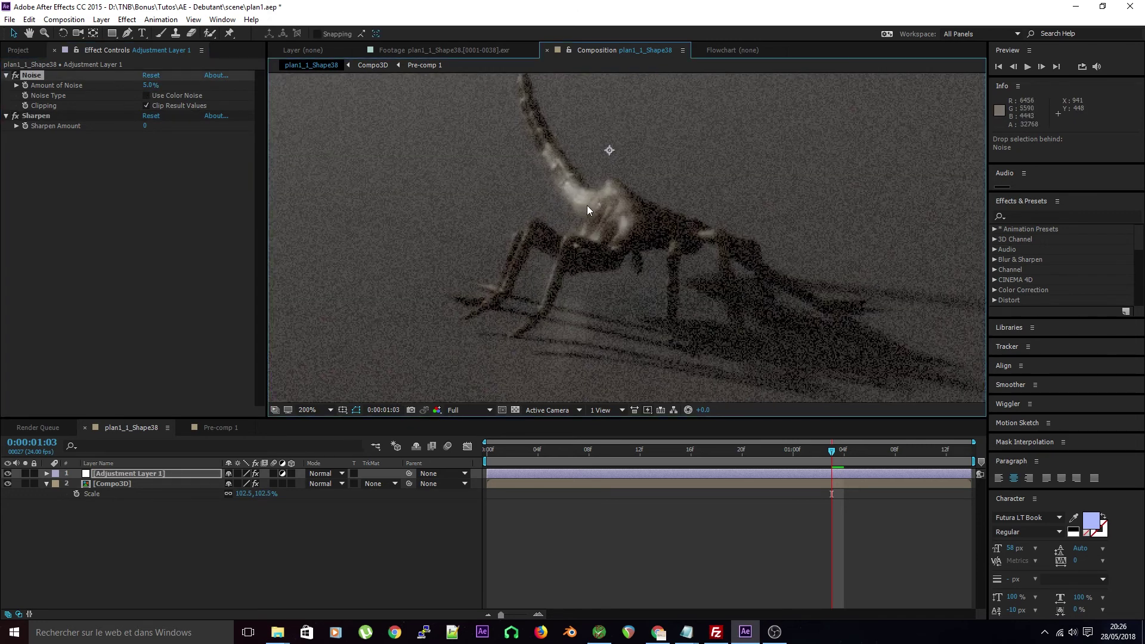
{"action": "left_click_drag", "start_coordinate": [146, 128], "coordinate": [216, 139]}
{"action": "scroll", "coordinate": [546, 179], "scroll_direction": "up", "scroll_amount": 2}
{"action": "scroll", "coordinate": [638, 280], "scroll_direction": "down", "scroll_amount": 4}
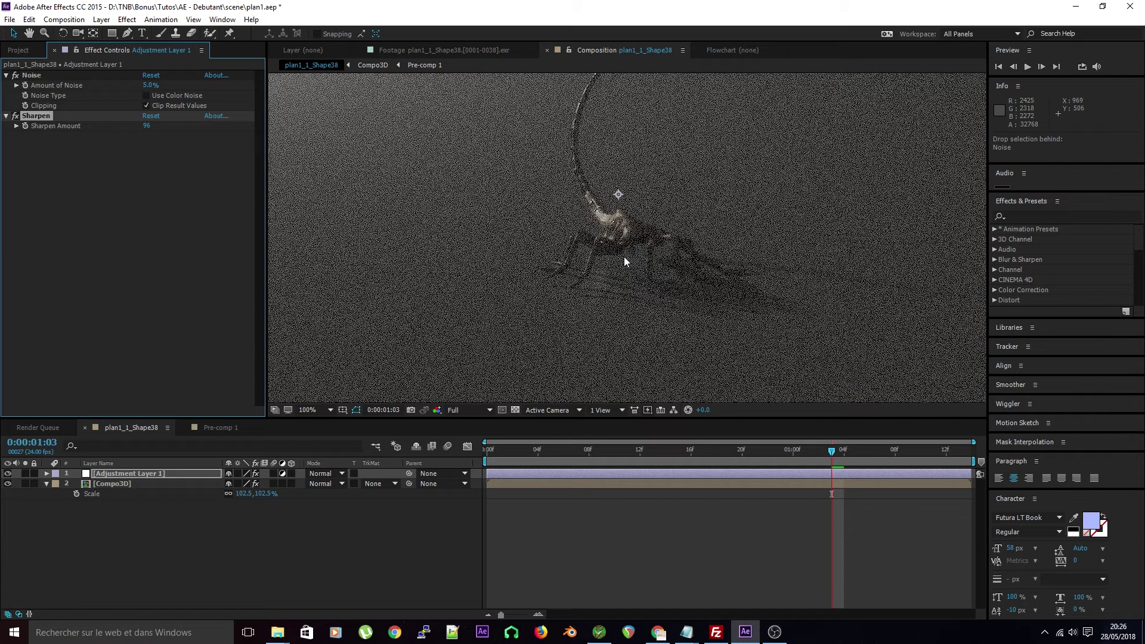
- Move the Sharpen effect above Noise and compare the image at several magnifications
{"action": "left_click_drag", "start_coordinate": [46, 118], "coordinate": [49, 72]}
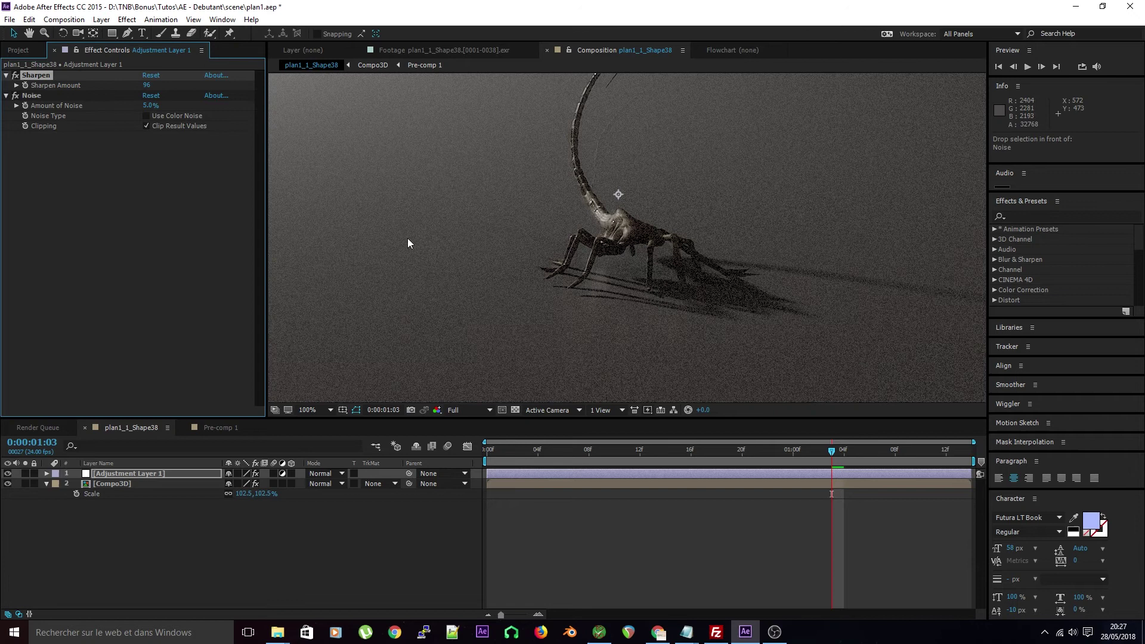
{"action": "scroll", "coordinate": [545, 273], "scroll_direction": "up", "scroll_amount": 1}
{"action": "scroll", "coordinate": [563, 216], "scroll_direction": "down", "scroll_amount": 2}
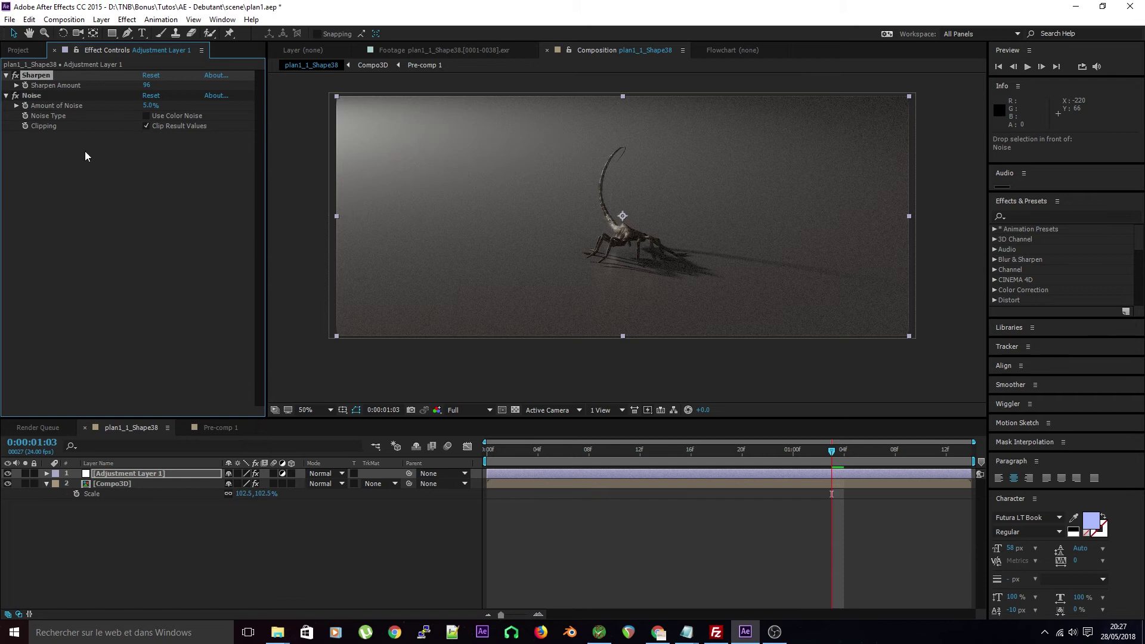
- Reduce the Amount of Noise to 1% and examine the sharpened creature up close
{"action": "left_click", "coordinate": [149, 106]}
{"action": "type", "text": "1"}
{"action": "key", "text": "Return"}
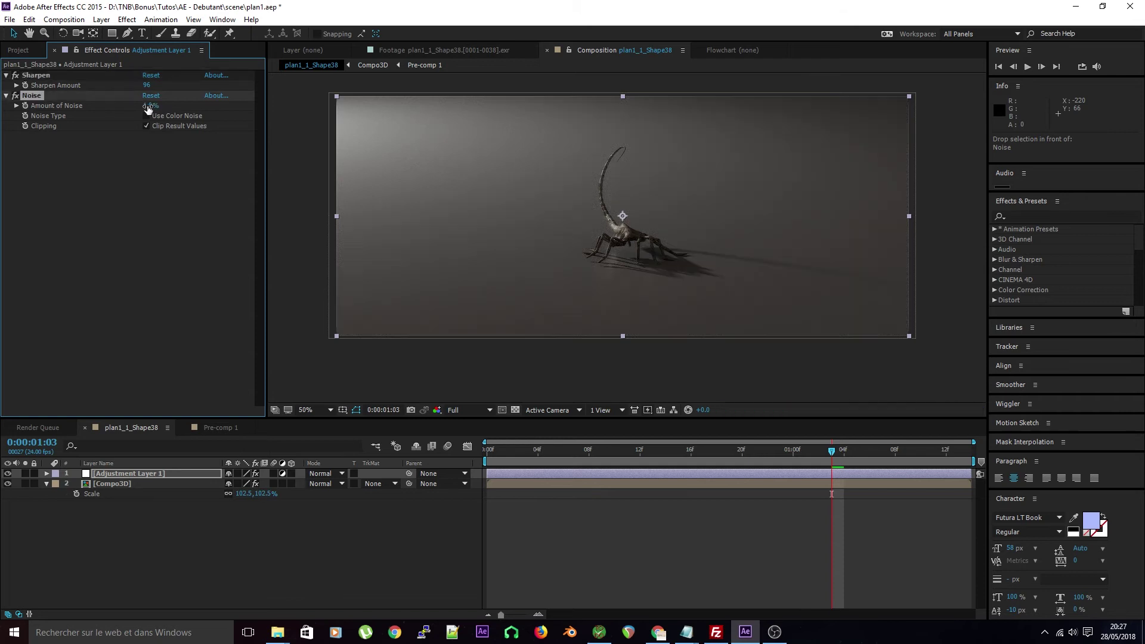
{"action": "scroll", "coordinate": [617, 259], "scroll_direction": "up", "scroll_amount": 6}
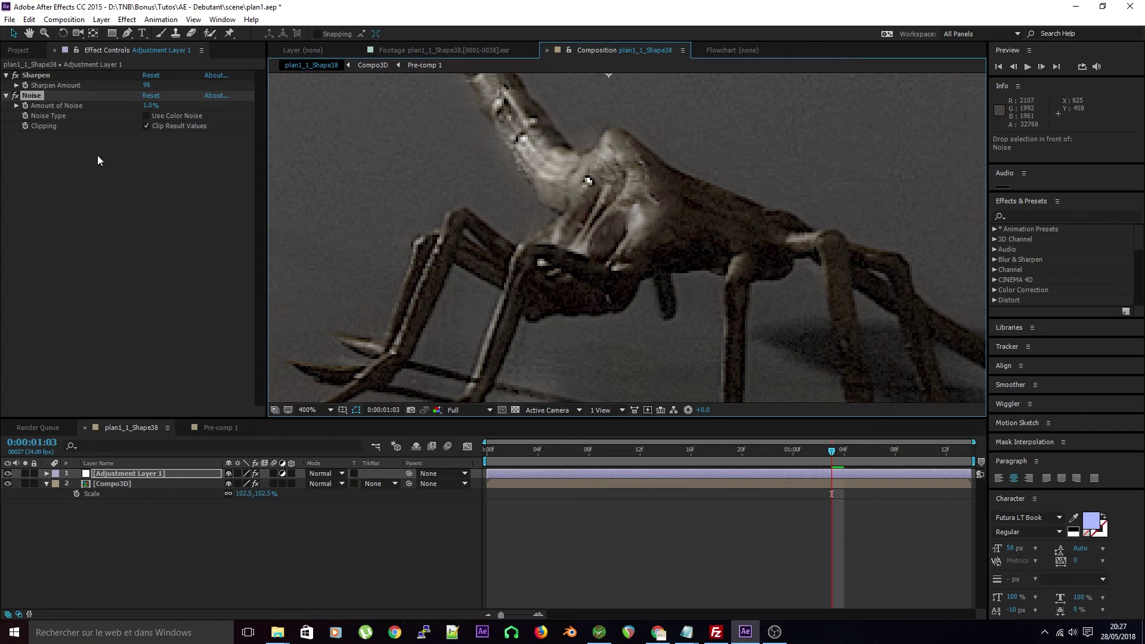
- Try a Sharpen Amount of 50 and compare the image with the Sharpen effect off and on
{"action": "left_click", "coordinate": [146, 86]}
{"action": "type", "text": "50"}
{"action": "key", "text": "Return"}
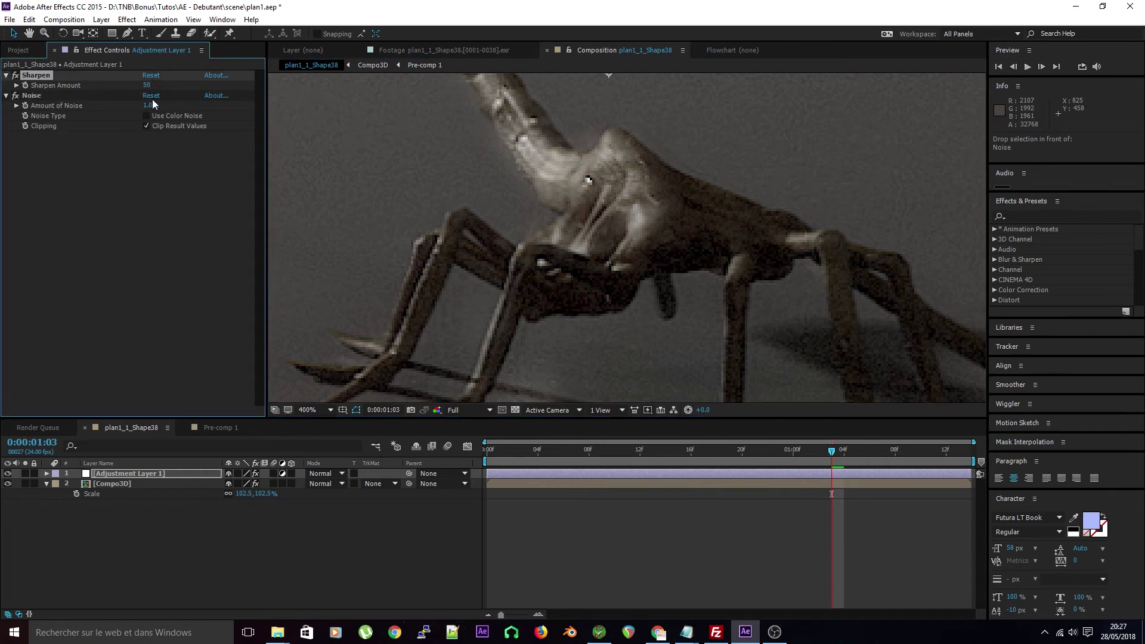
{"action": "left_click", "coordinate": [16, 76]}
{"action": "left_click", "coordinate": [16, 75]}
- Set the Sharpen Amount to 75 and inspect the creature up close and in the whole frame
{"action": "left_click", "coordinate": [146, 86]}
{"action": "type", "text": "75"}
{"action": "key", "text": "Return"}
{"action": "scroll", "coordinate": [513, 124], "scroll_direction": "down", "scroll_amount": 4}
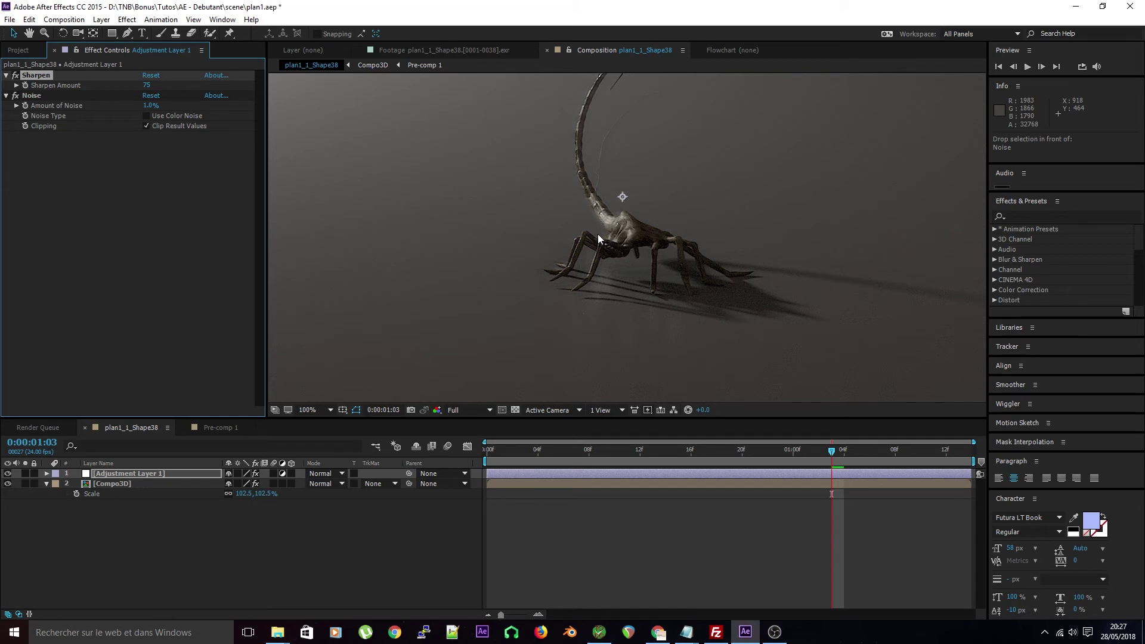
{"action": "scroll", "coordinate": [604, 230], "scroll_direction": "up", "scroll_amount": 4}
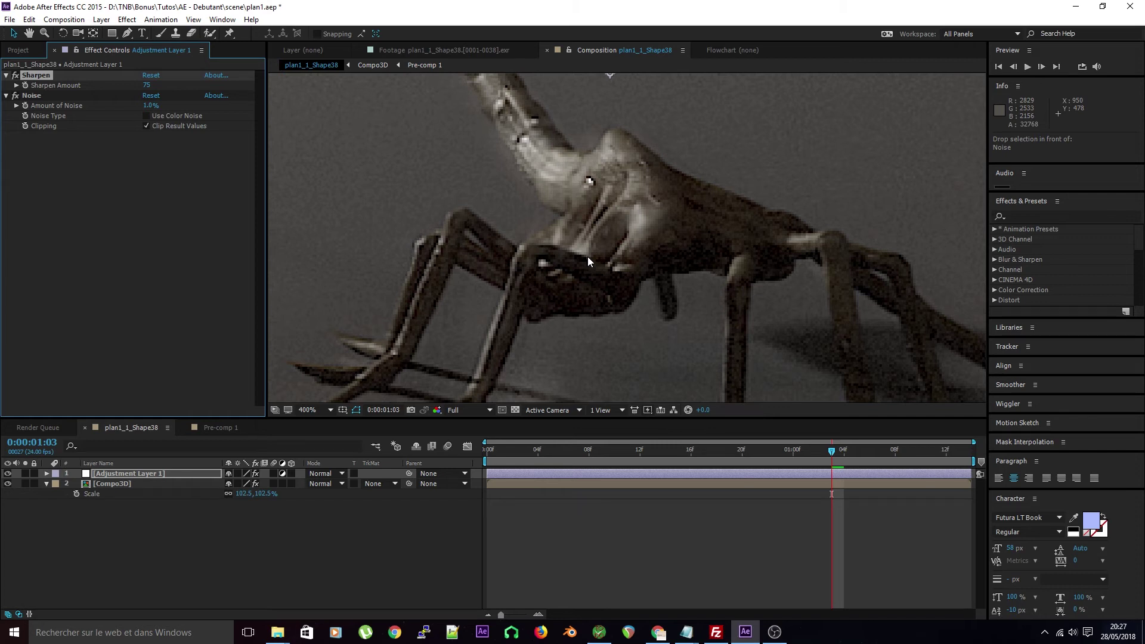
{"action": "scroll", "coordinate": [587, 261], "scroll_direction": "down", "scroll_amount": 6}
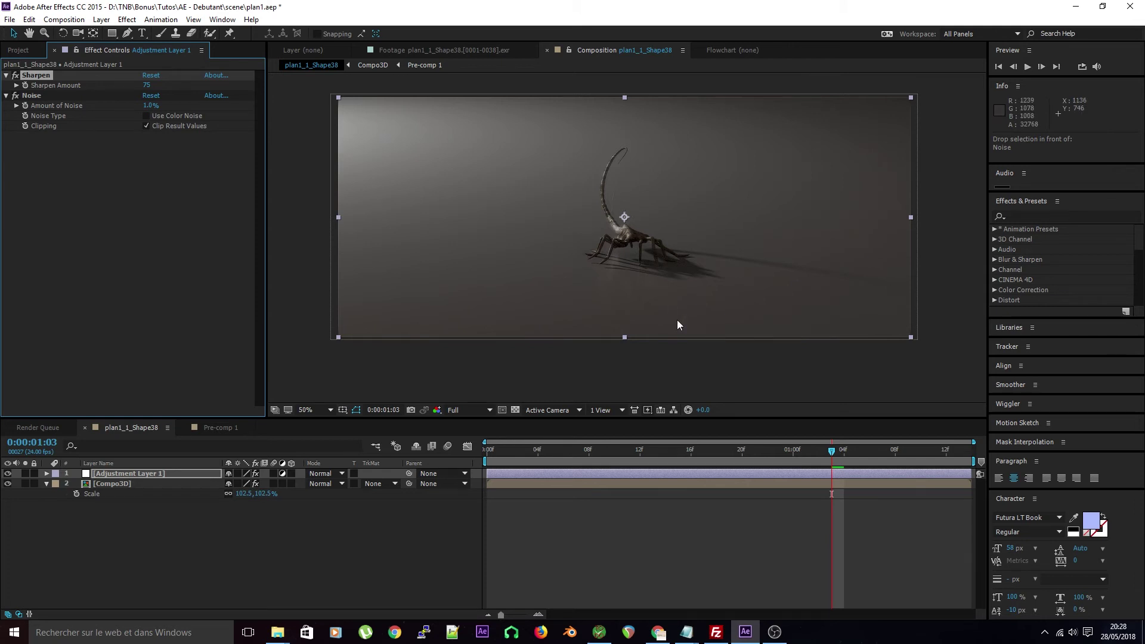
{"action": "scroll", "coordinate": [678, 322], "scroll_direction": "up", "scroll_amount": 2}
{"action": "scroll", "coordinate": [677, 320], "scroll_direction": "up", "scroll_amount": 2}
{"action": "scroll", "coordinate": [677, 321], "scroll_direction": "down", "scroll_amount": 4}
- Create a second adjustment layer, place it directly above Compo3D, and rename it Color
{"action": "left_click", "coordinate": [318, 545]}
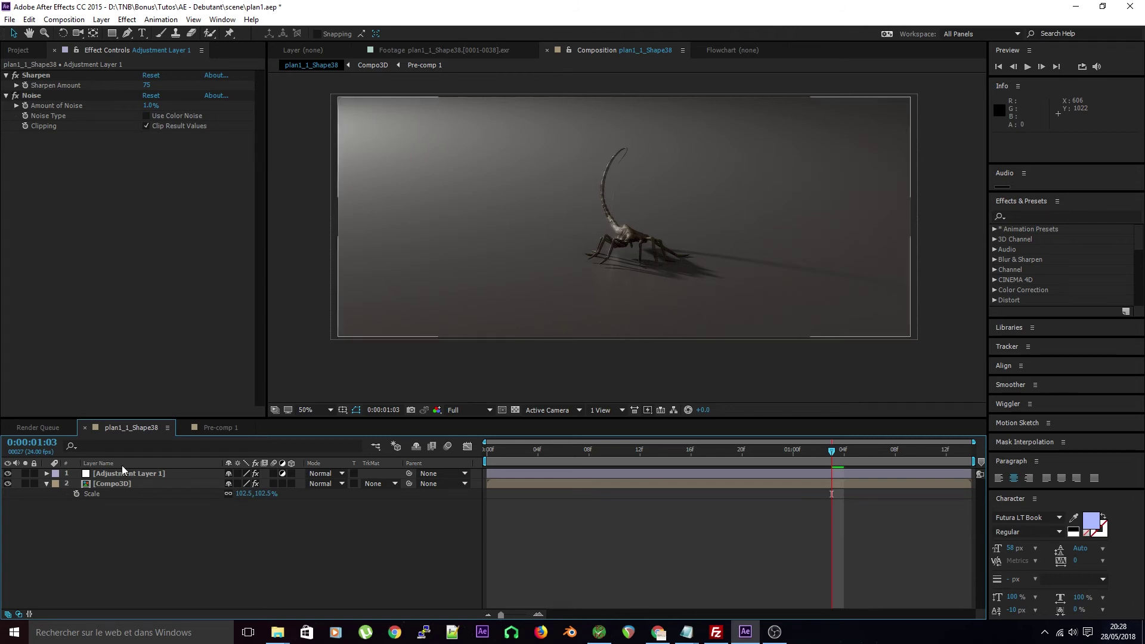
{"action": "right_click", "coordinate": [102, 536]}
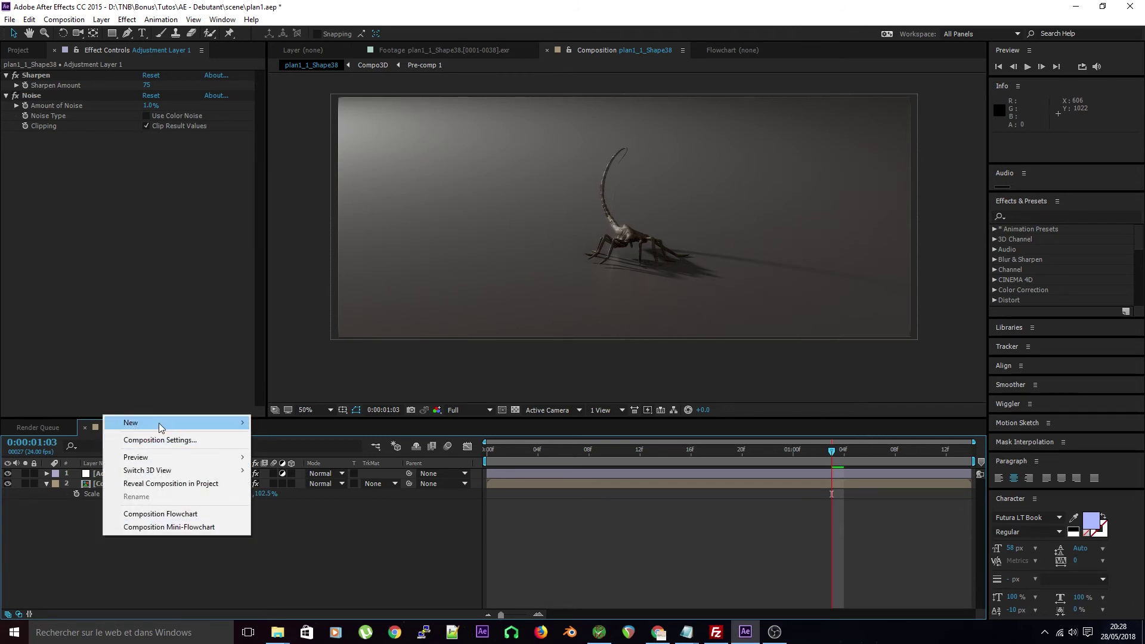
{"action": "mouse_move", "coordinate": [159, 423]}
{"action": "left_click", "coordinate": [289, 518]}
{"action": "left_click_drag", "start_coordinate": [160, 477], "coordinate": [159, 485]}
{"action": "key", "text": "Return"}
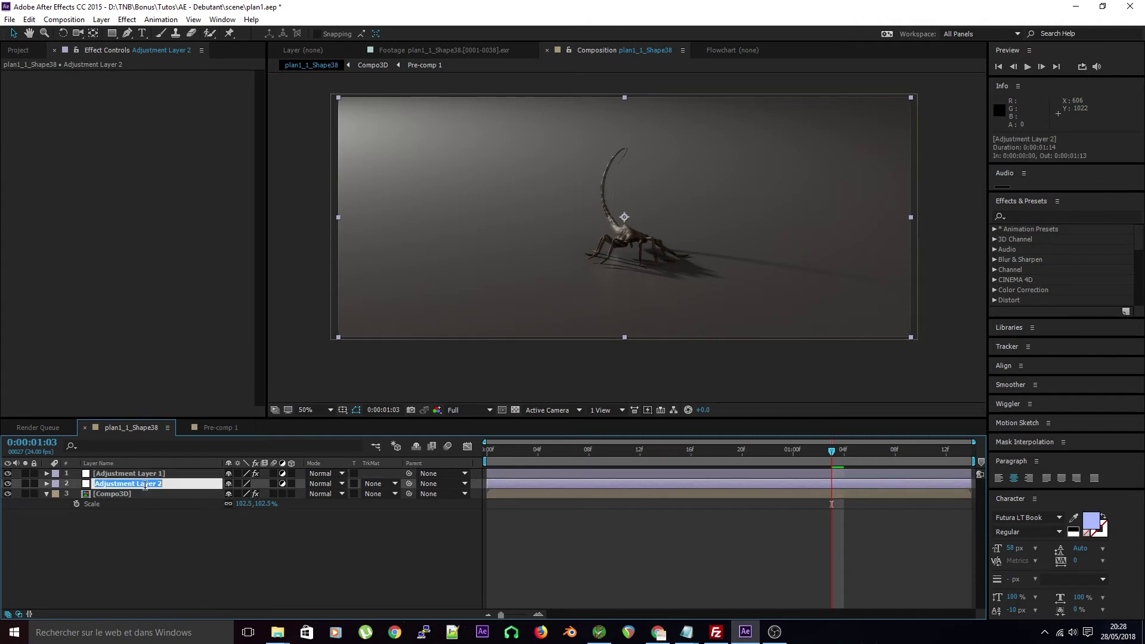
{"action": "type", "text": "Color"}
{"action": "key", "text": "Return"}
- Rename the sharpen and noise adjustment layer as Last and select the Color layer
{"action": "left_click", "coordinate": [101, 477]}
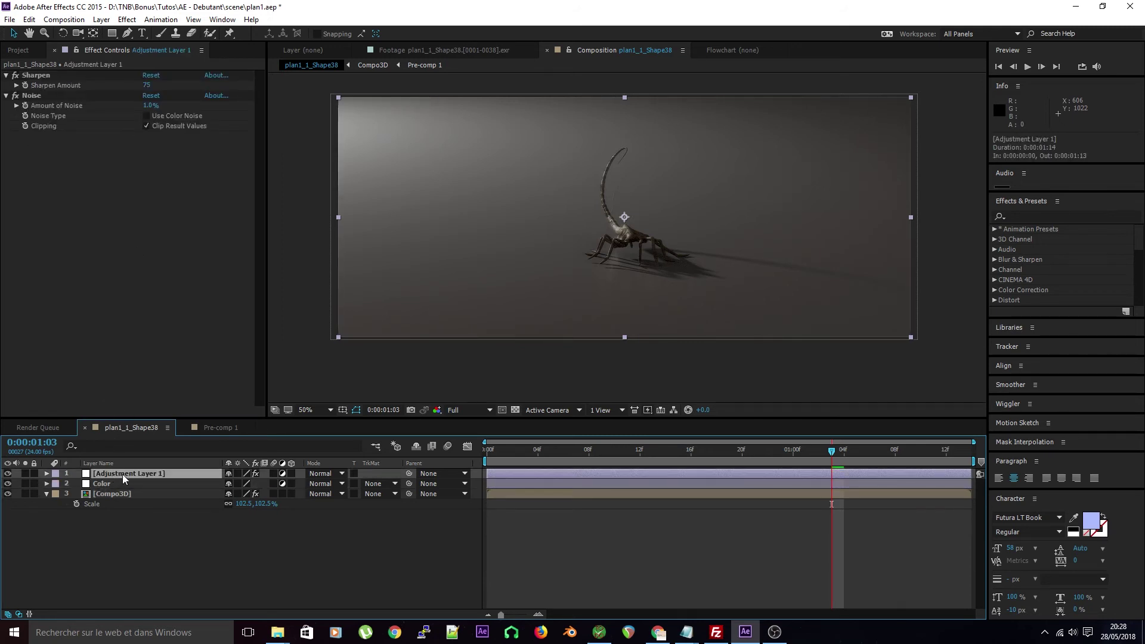
{"action": "key", "text": "Return"}
{"action": "type", "text": "Las"}
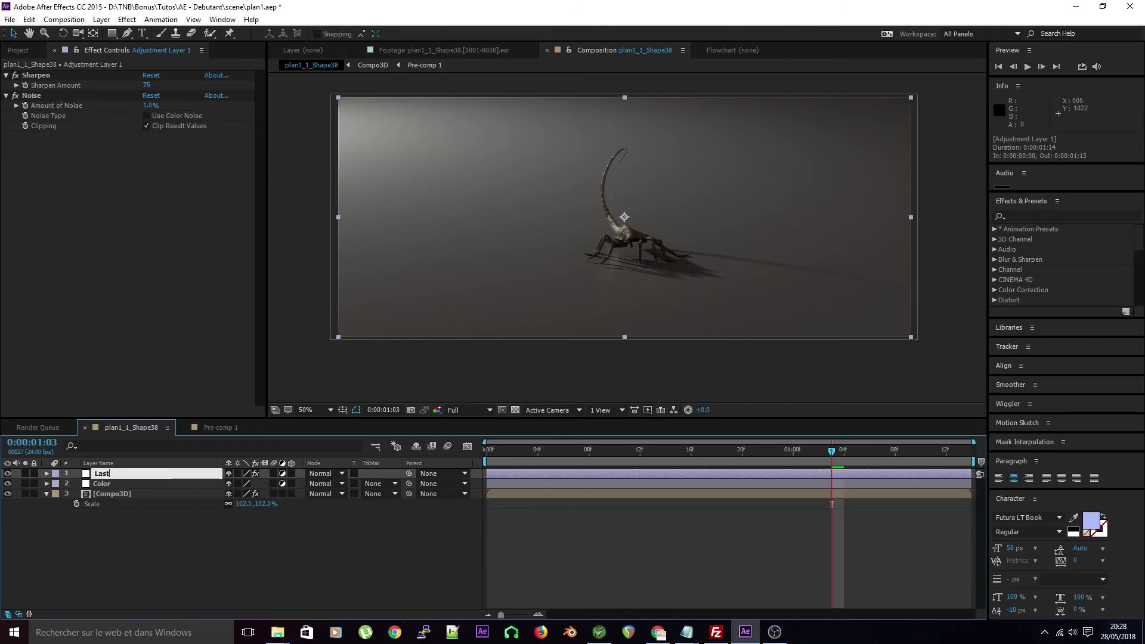
{"action": "type", "text": "t"}
{"action": "key", "text": "Return"}
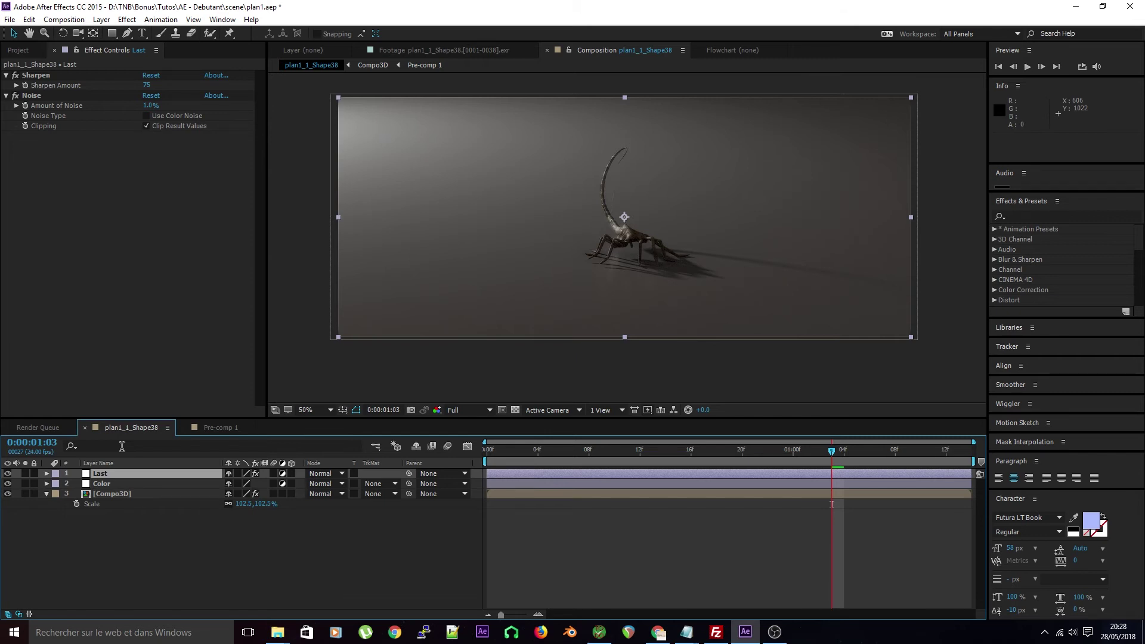
{"action": "left_click", "coordinate": [124, 483]}
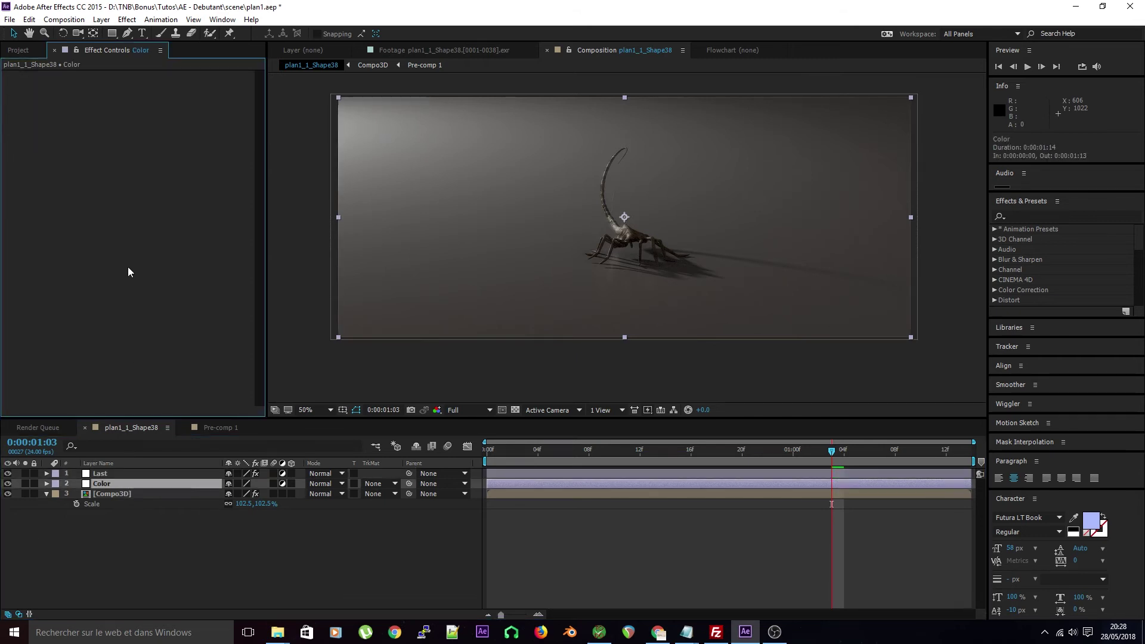
{"action": "right_click", "coordinate": [96, 178]}
{"action": "mouse_move", "coordinate": [148, 297]}
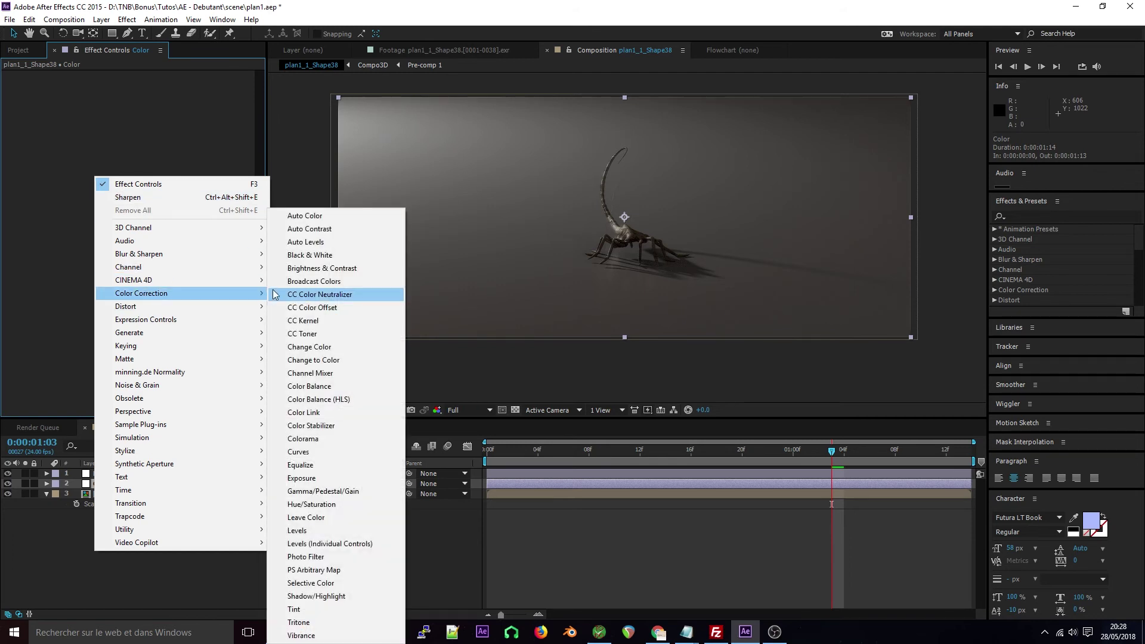
{"action": "left_click", "coordinate": [317, 452]}
{"action": "key", "text": "Delete"}
- Add a Levels effect to the Color layer and lower its Input White to about 14777.7 to brighten the image
{"action": "right_click", "coordinate": [74, 116]}
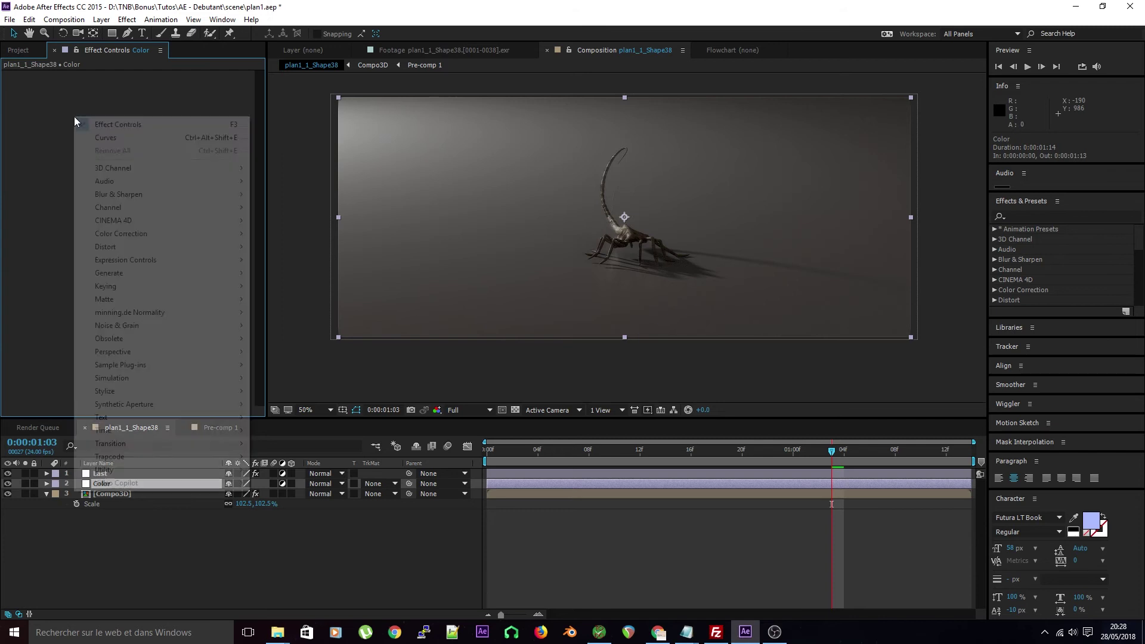
{"action": "mouse_move", "coordinate": [205, 232]}
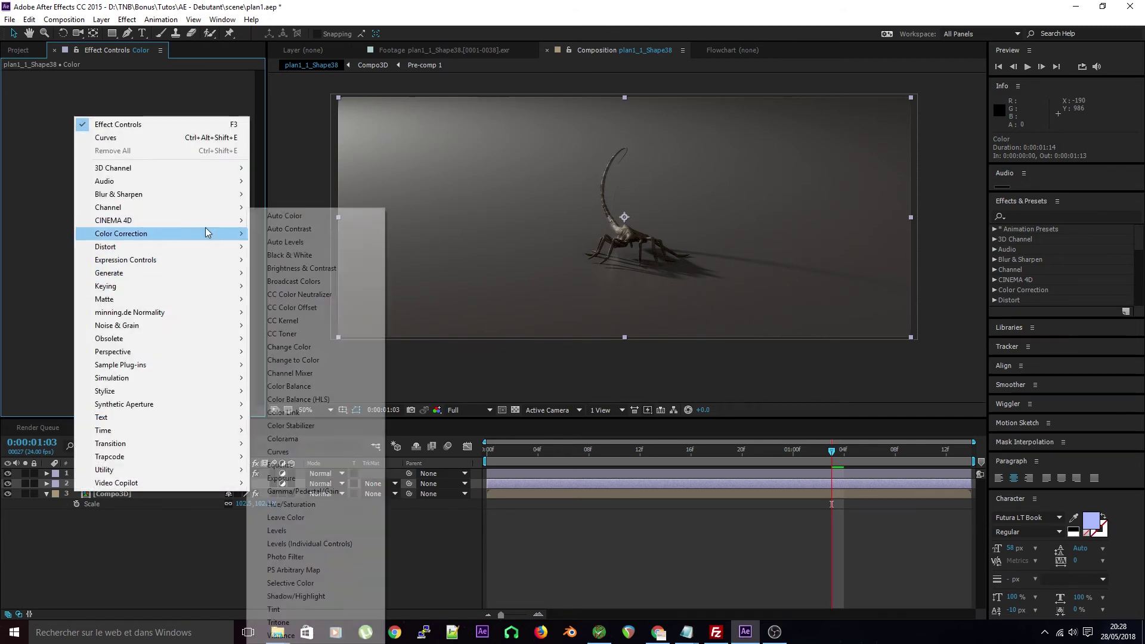
{"action": "left_click", "coordinate": [279, 531]}
{"action": "key", "text": "period"}
{"action": "key", "text": "period"}
{"action": "key", "text": "period"}
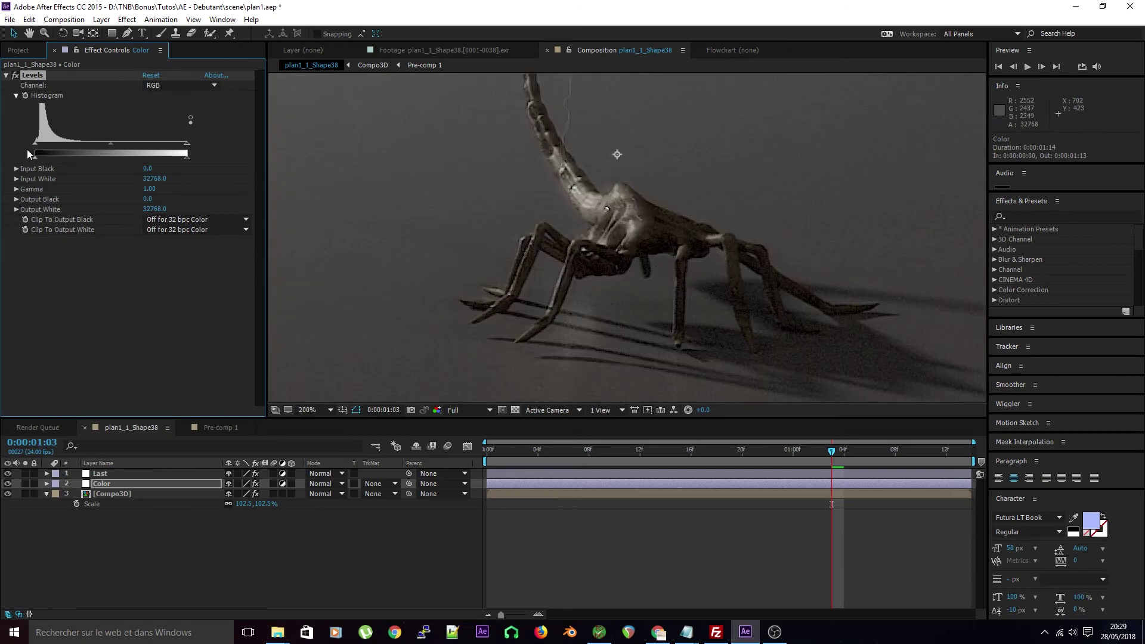
{"action": "mouse_move", "coordinate": [36, 145]}
{"action": "left_mouse_down"}
{"action": "mouse_move", "coordinate": [46, 145]}
{"action": "mouse_move", "coordinate": [31, 149]}
{"action": "left_mouse_up"}
{"action": "left_click_drag", "start_coordinate": [186, 143], "coordinate": [103, 144]}
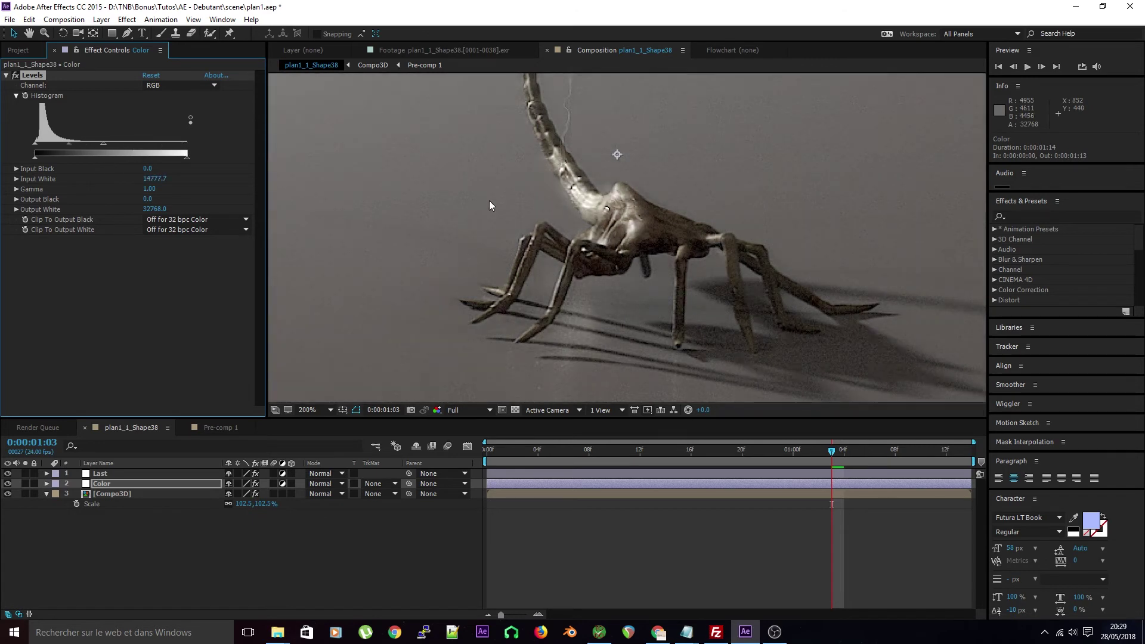
- Zoom out to the whole frame and lower the Levels Input White on the Color layer to about 10023.2
{"action": "key", "text": "comma"}
{"action": "key", "text": "comma"}
{"action": "left_click_drag", "start_coordinate": [104, 145], "coordinate": [86, 145]}
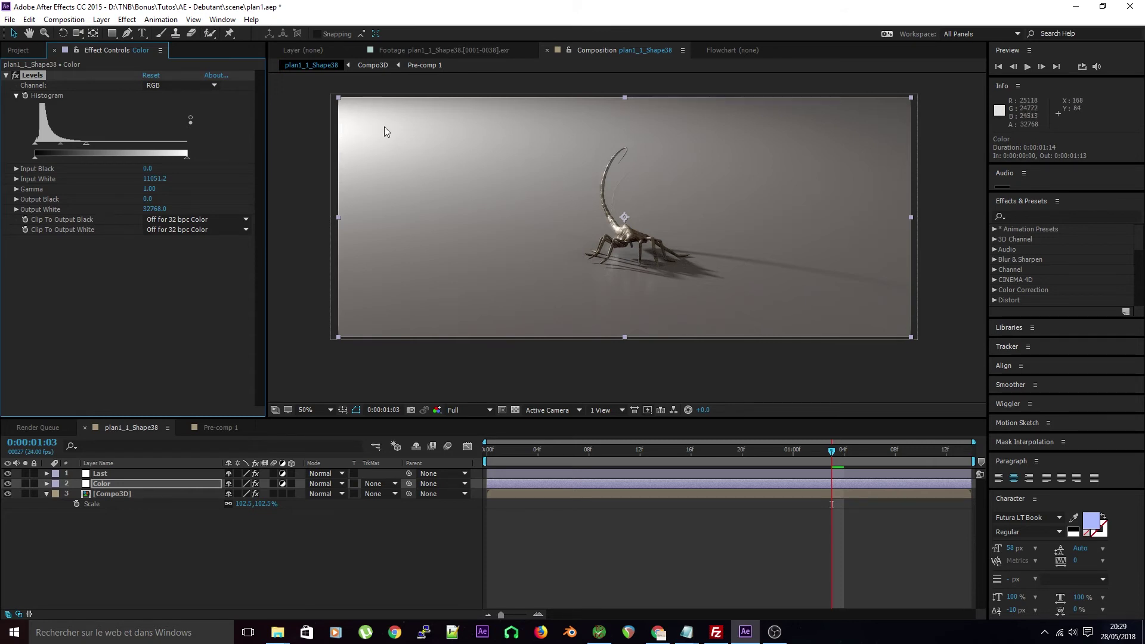
{"action": "left_click_drag", "start_coordinate": [86, 143], "coordinate": [52, 143]}
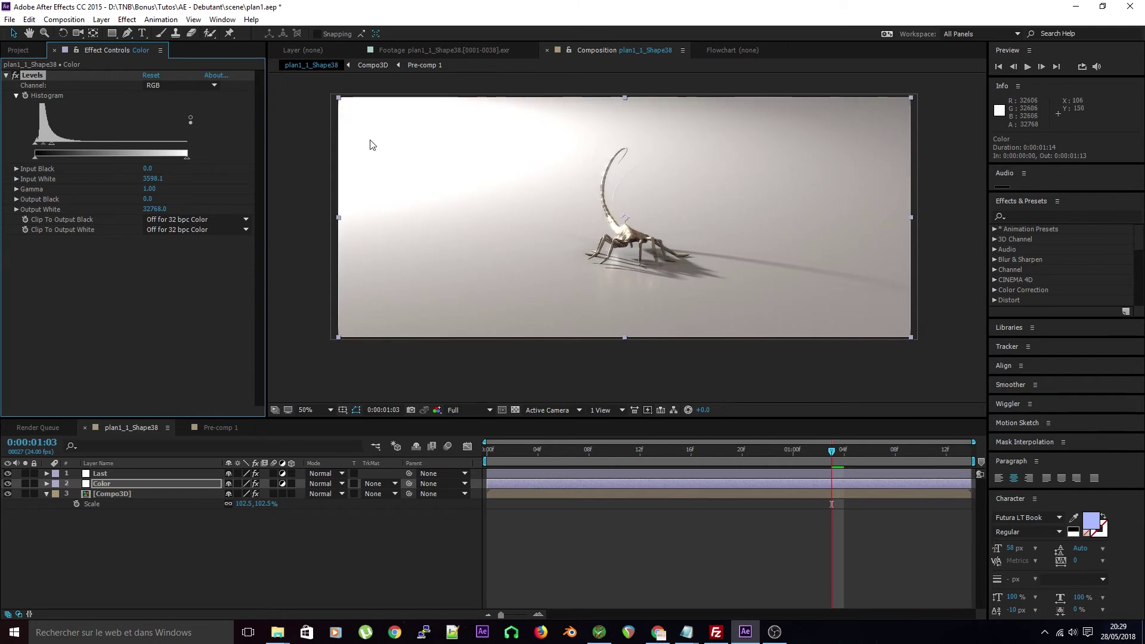
{"action": "left_click_drag", "start_coordinate": [362, 136], "coordinate": [367, 140]}
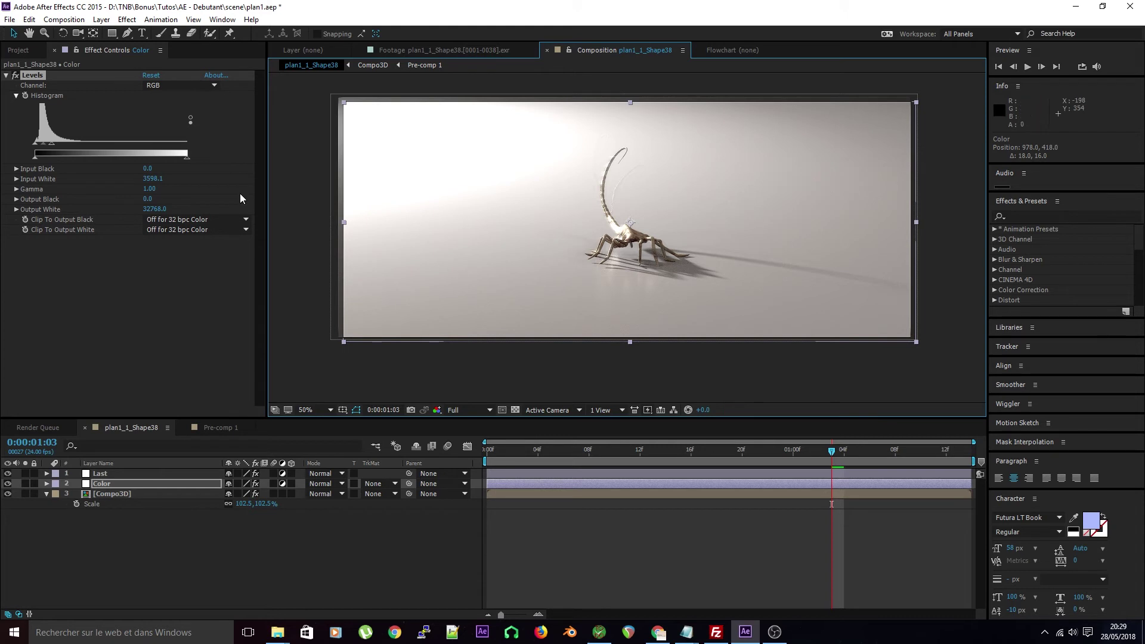
{"action": "left_click_drag", "start_coordinate": [52, 146], "coordinate": [81, 144]}
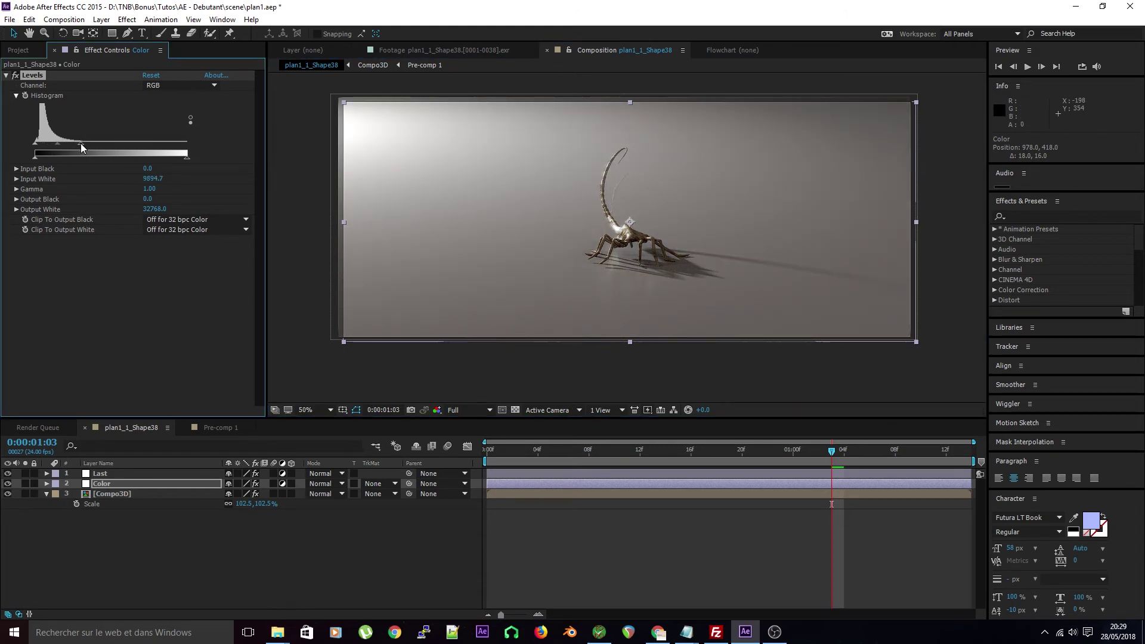
{"action": "mouse_move", "coordinate": [87, 146]}
{"action": "left_mouse_down"}
{"action": "mouse_move", "coordinate": [149, 154]}
{"action": "mouse_move", "coordinate": [187, 144]}
{"action": "mouse_move", "coordinate": [80, 145]}
{"action": "left_mouse_up"}
{"action": "left_click", "coordinate": [395, 388]}
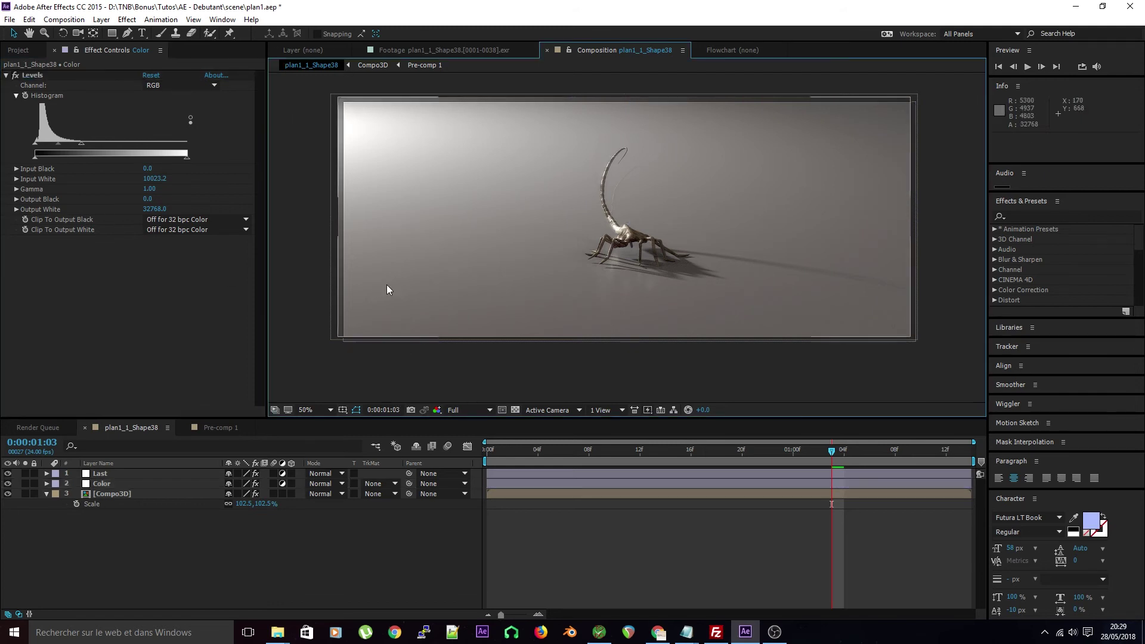
- Move the Color adjustment layer off-centre in the composition, to about 1134, 570
{"action": "left_click", "coordinate": [180, 482]}
{"action": "left_click_drag", "start_coordinate": [641, 260], "coordinate": [688, 304]}
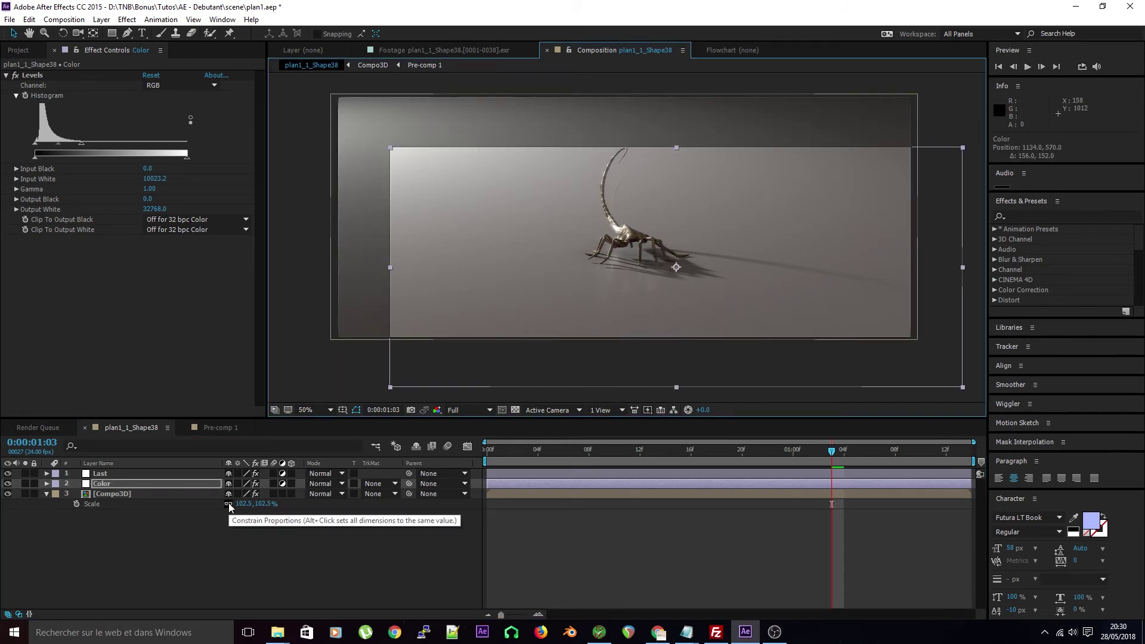
- Realign the Color layer with the Last layer by copying its Position values, 960 and 402
{"action": "key", "text": "p"}
{"action": "left_click", "coordinate": [120, 472]}
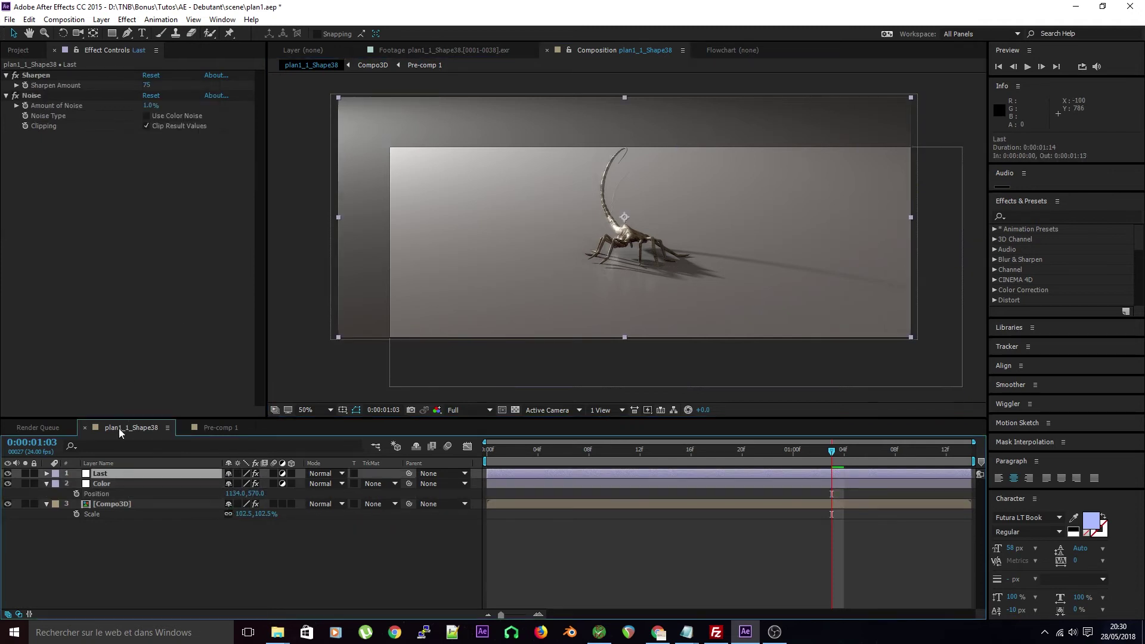
{"action": "key", "text": "p"}
{"action": "left_click", "coordinate": [236, 483]}
{"action": "key", "text": "ctrl+c"}
{"action": "left_click", "coordinate": [233, 504]}
{"action": "key", "text": "ctrl+v"}
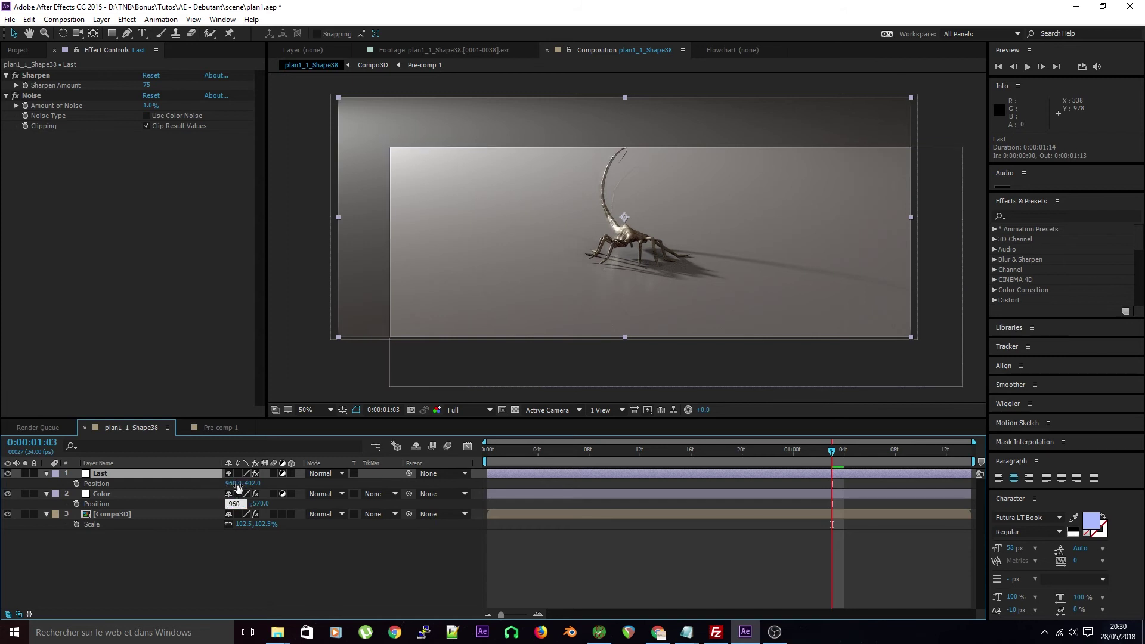
{"action": "left_click", "coordinate": [253, 484]}
{"action": "key", "text": "ctrl+c"}
{"action": "left_click", "coordinate": [251, 504]}
{"action": "key", "text": "ctrl+v"}
{"action": "key", "text": "Return"}
{"action": "left_click", "coordinate": [605, 400]}
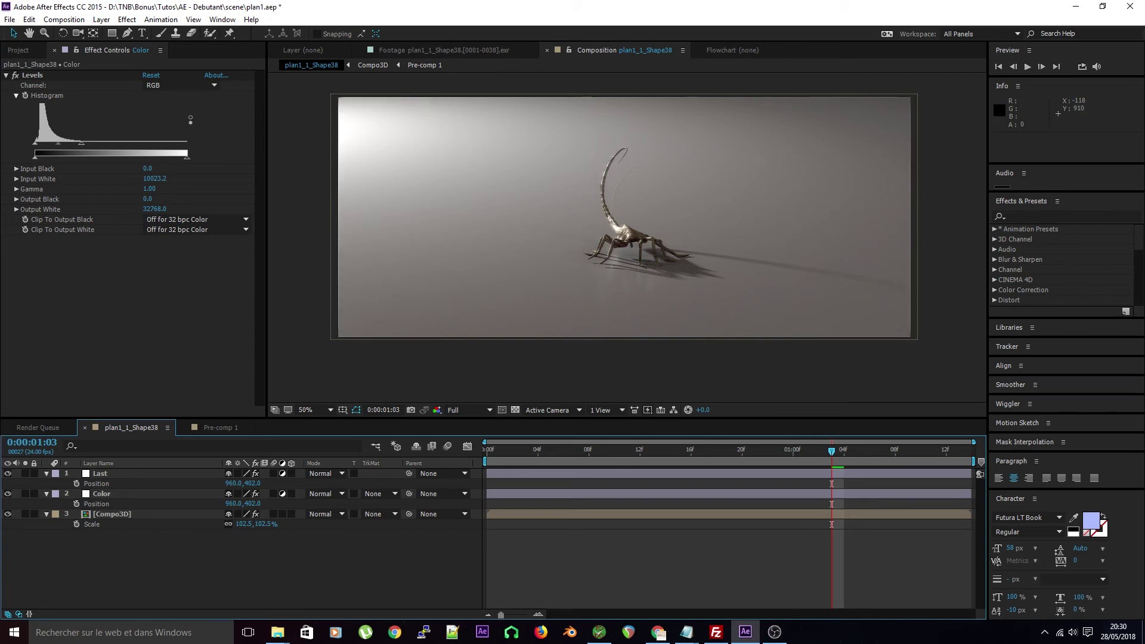
- Add a Hue/Saturation effect to the Color layer
{"action": "right_click", "coordinate": [95, 295]}
{"action": "key", "text": "Escape"}
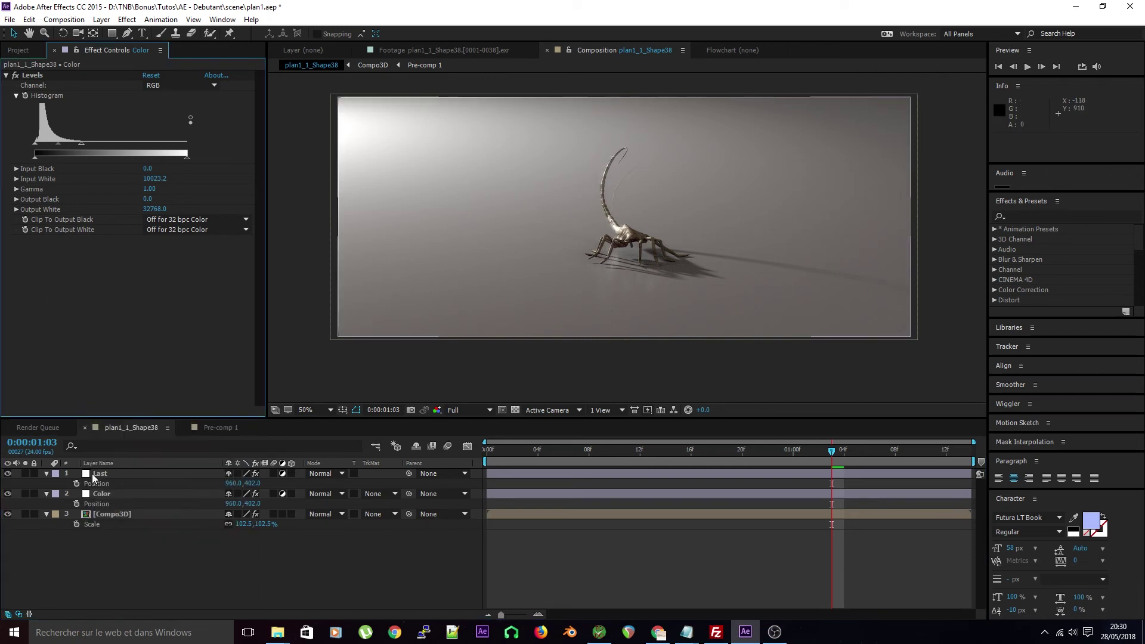
{"action": "left_click", "coordinate": [103, 493]}
{"action": "right_click", "coordinate": [87, 312]}
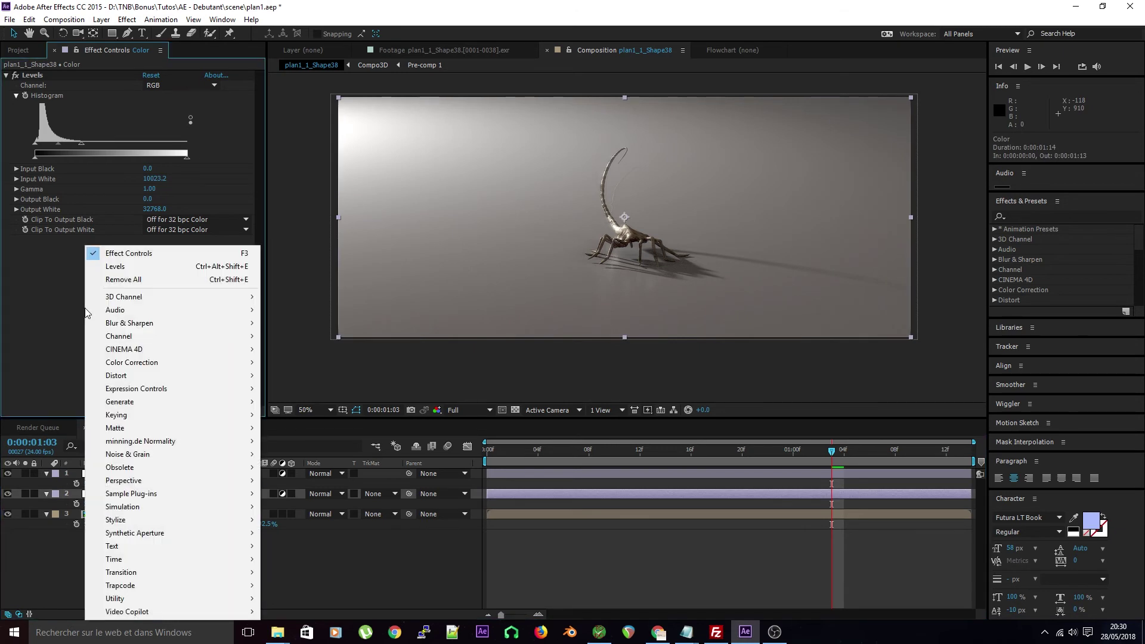
{"action": "mouse_move", "coordinate": [164, 404]}
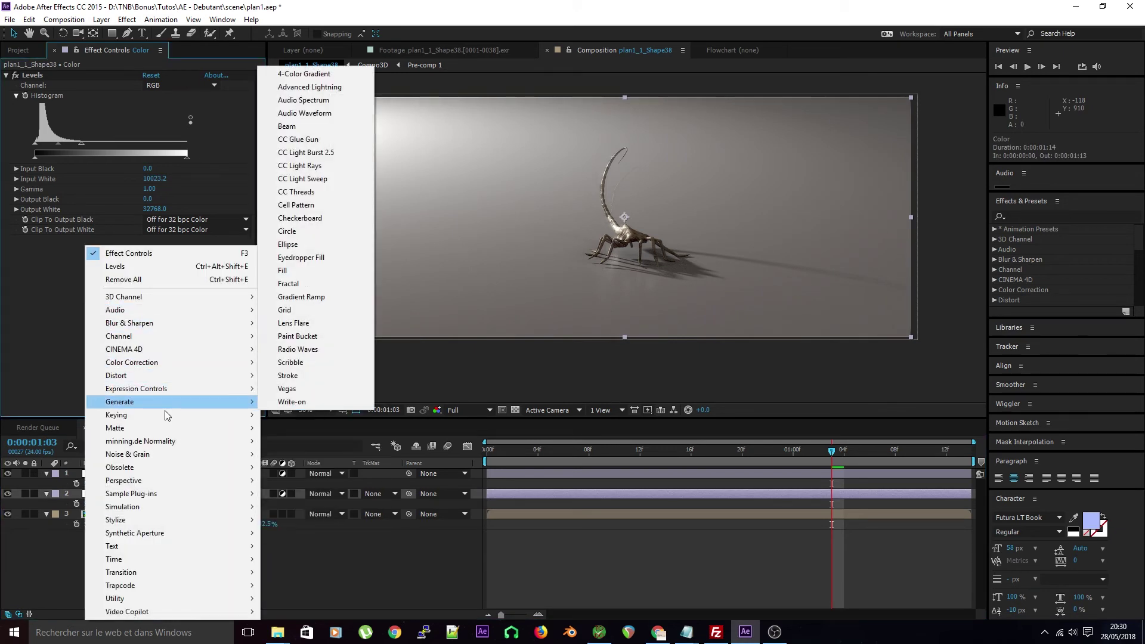
{"action": "mouse_move", "coordinate": [159, 361]}
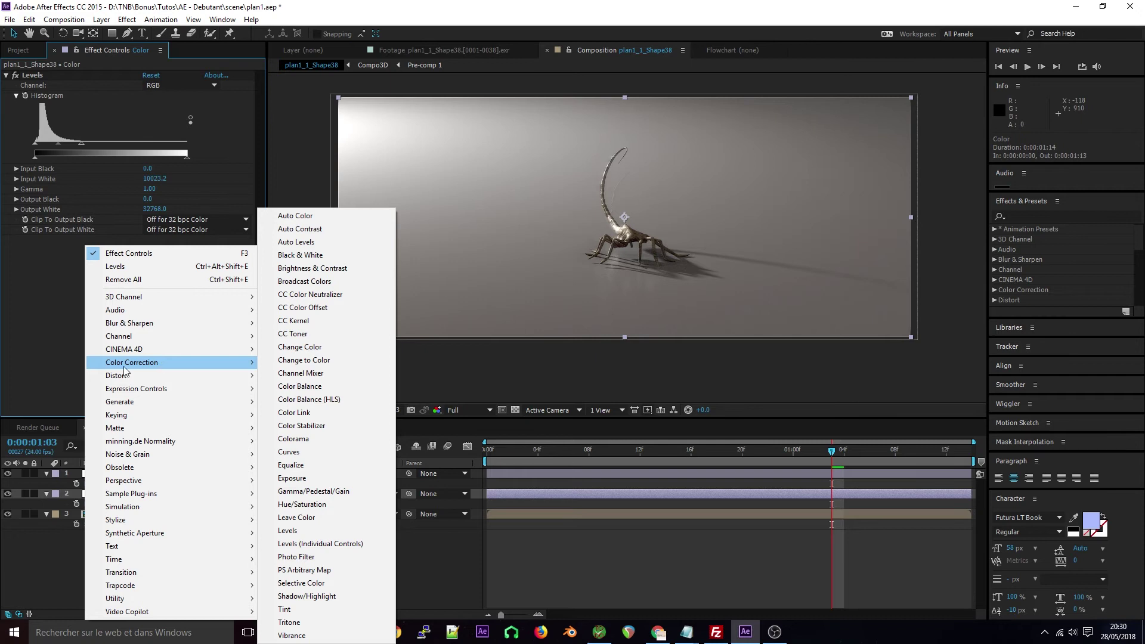
{"action": "left_click", "coordinate": [343, 507]}
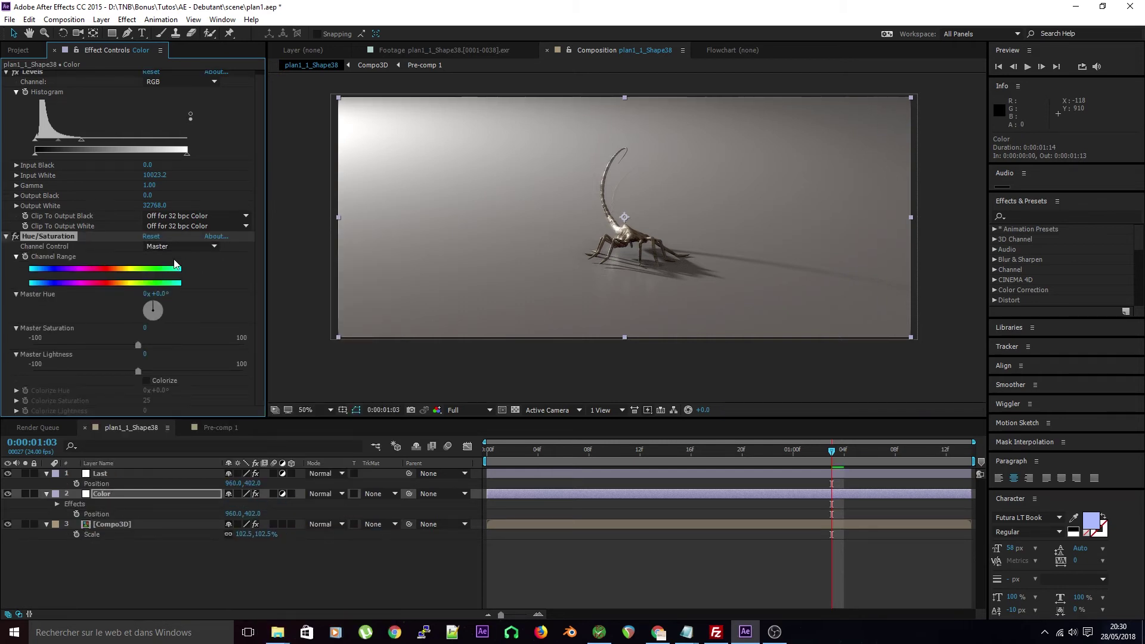
- Try a Master Hue shift of about 12° in Hue/Saturation and return it to 0
{"action": "left_click_drag", "start_coordinate": [153, 309], "coordinate": [165, 276]}
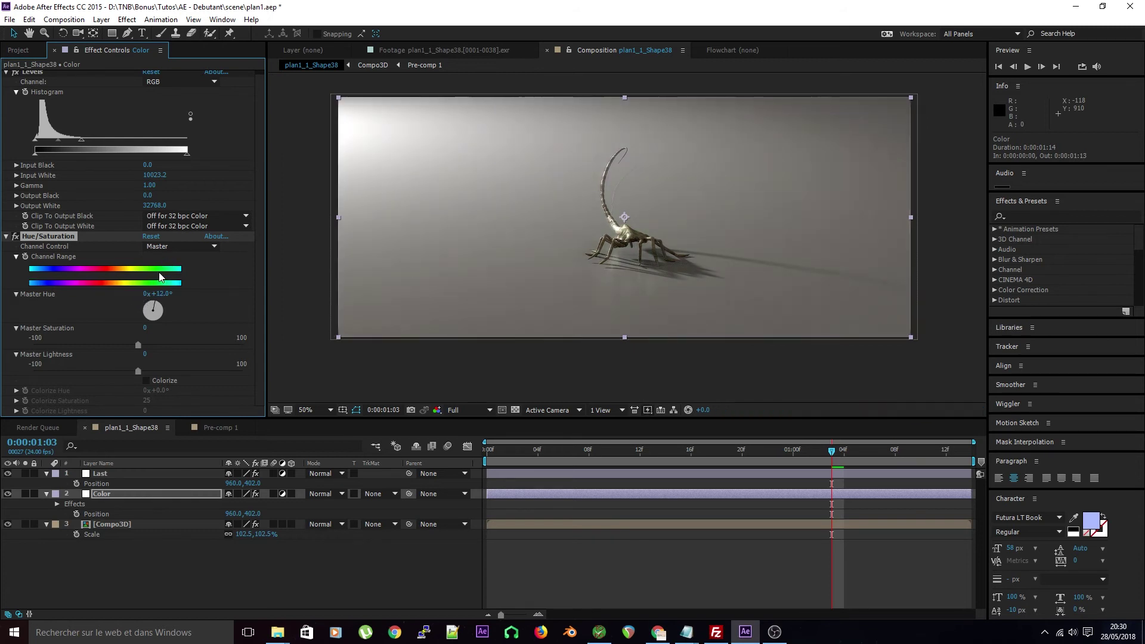
{"action": "left_click", "coordinate": [164, 294]}
{"action": "type", "text": "0"}
{"action": "key", "text": "Return"}
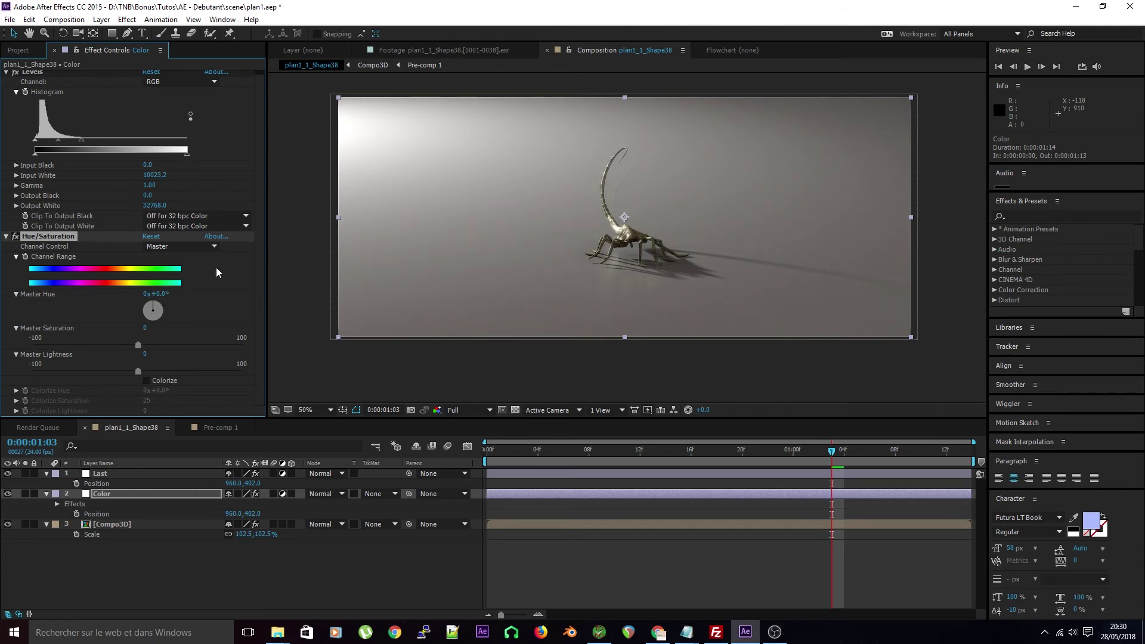
- Try a Master Saturation of 77, lower it to -31, and collapse the Hue/Saturation effect
{"action": "left_click_drag", "start_coordinate": [143, 346], "coordinate": [220, 346]}
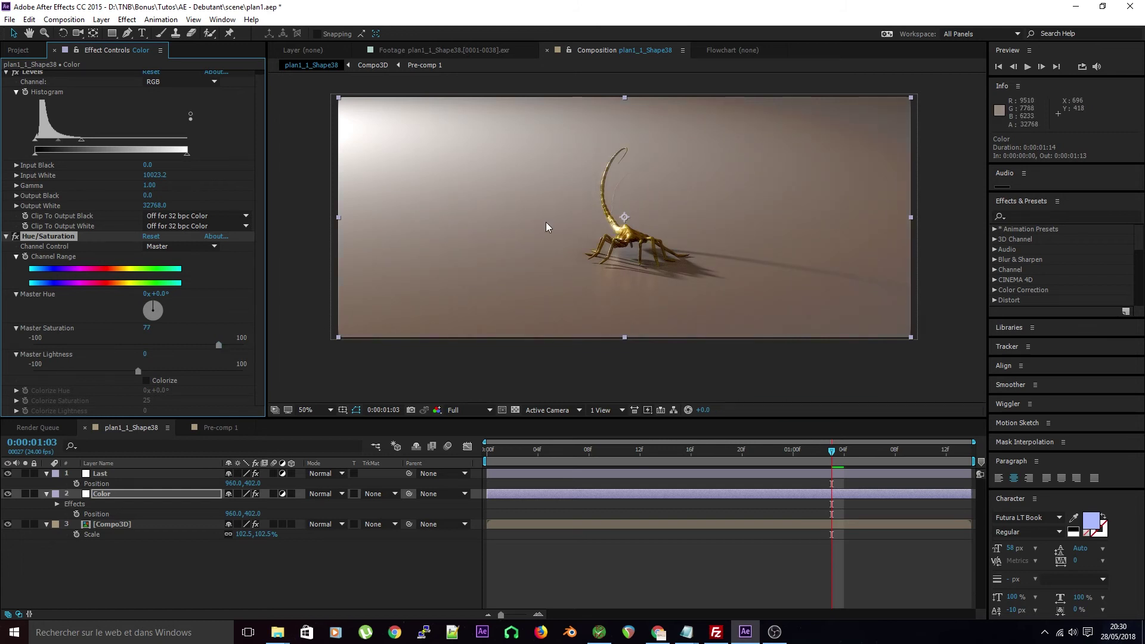
{"action": "left_click_drag", "start_coordinate": [219, 344], "coordinate": [109, 342]}
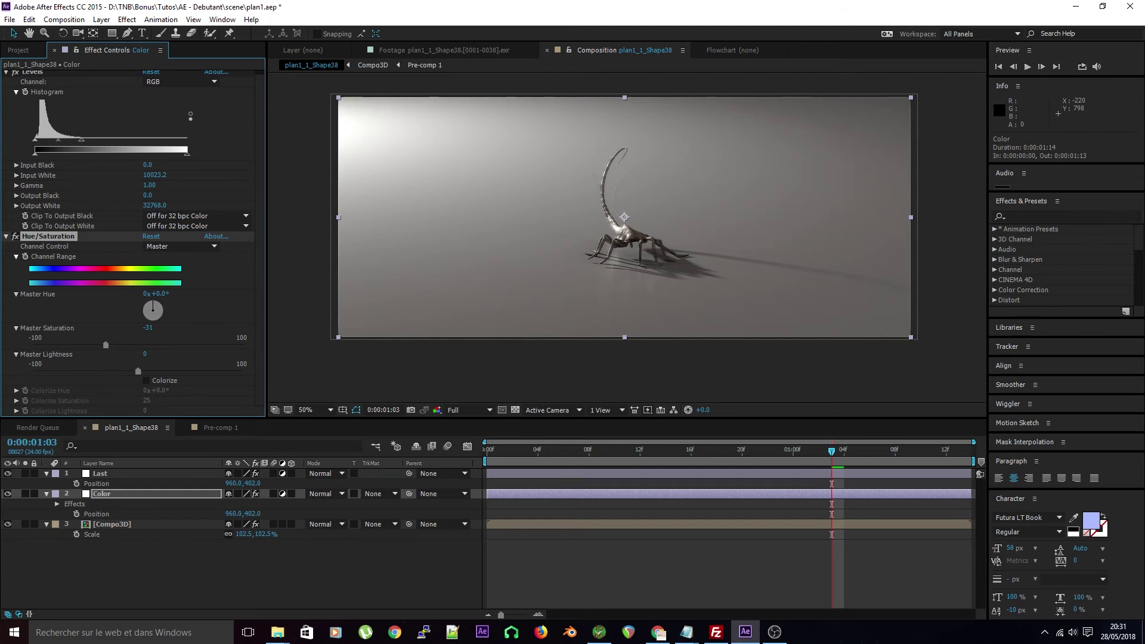
{"action": "left_click", "coordinate": [5, 237]}
{"action": "left_click", "coordinate": [50, 309]}
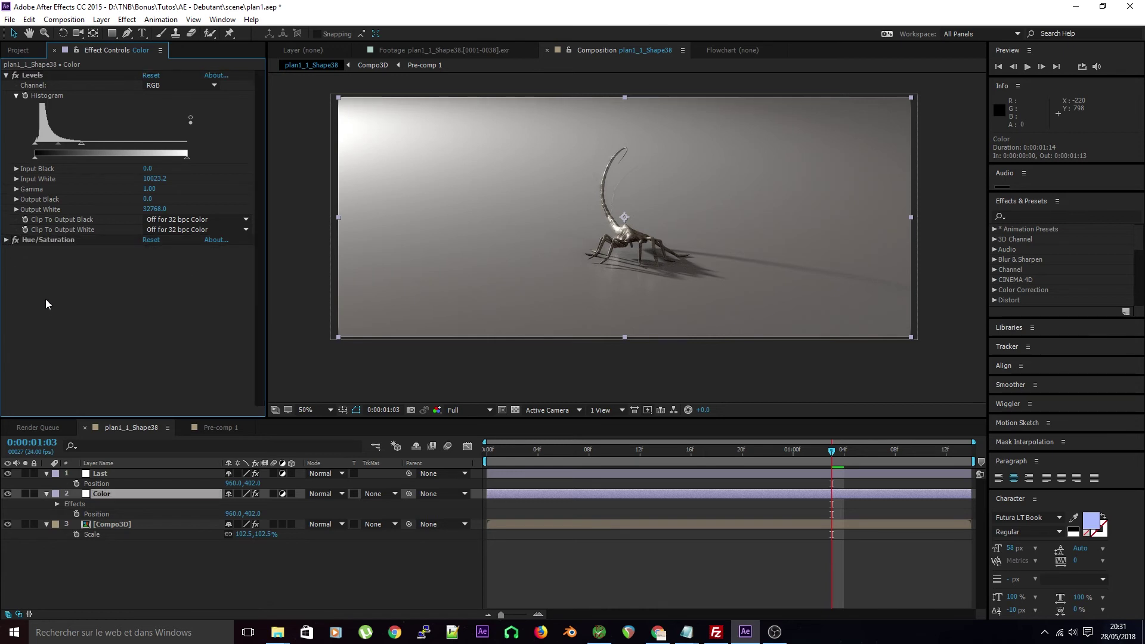
- Add a CC Toner effect to the Color layer
{"action": "right_click", "coordinate": [53, 291]}
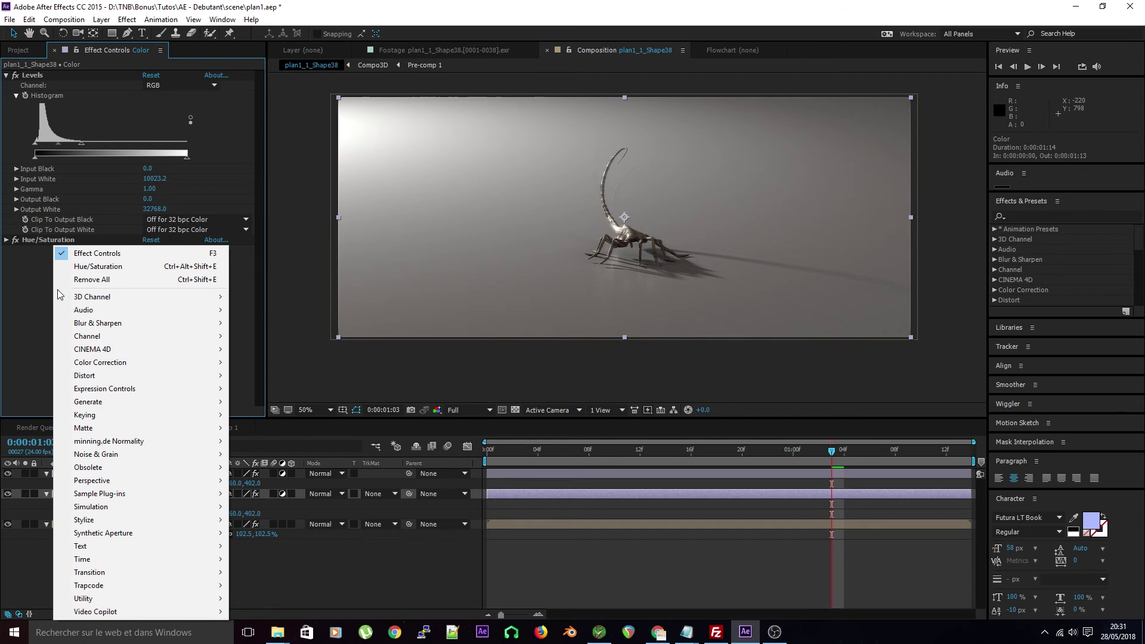
{"action": "mouse_move", "coordinate": [169, 370]}
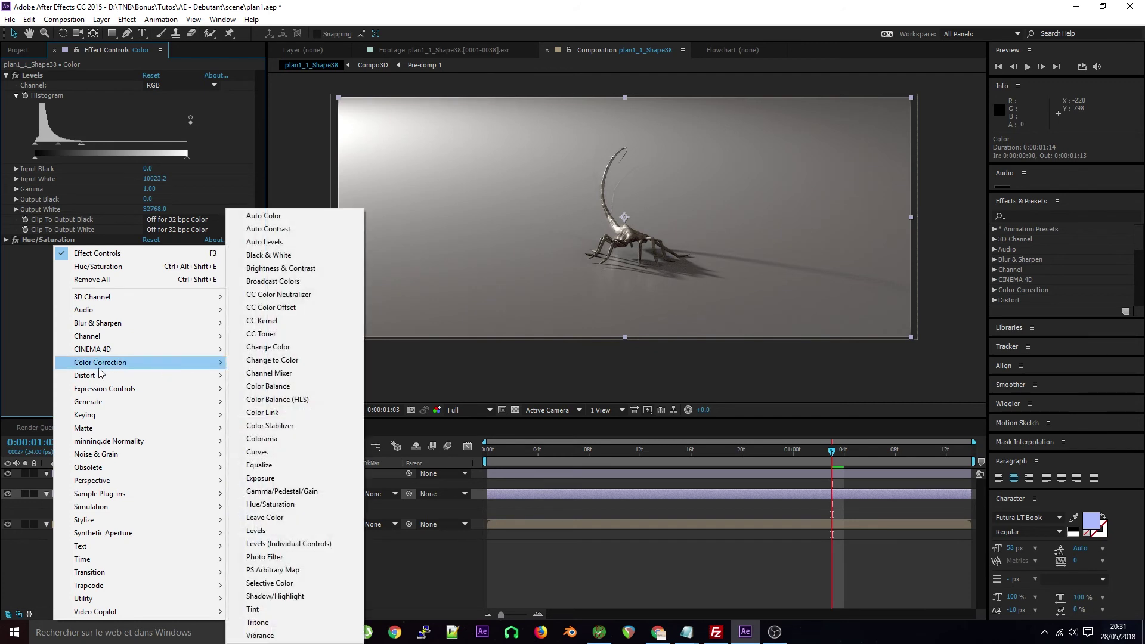
{"action": "left_click", "coordinate": [253, 335]}
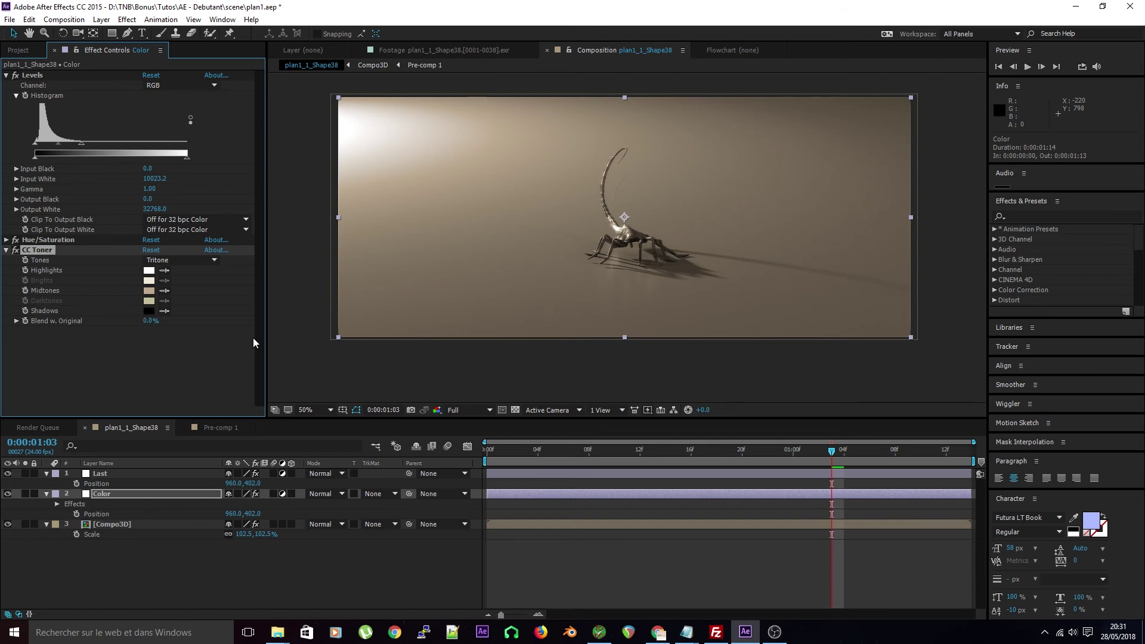
- Set the CC Toner Midtones color to pure red, FF0000
{"action": "left_click", "coordinate": [149, 292]}
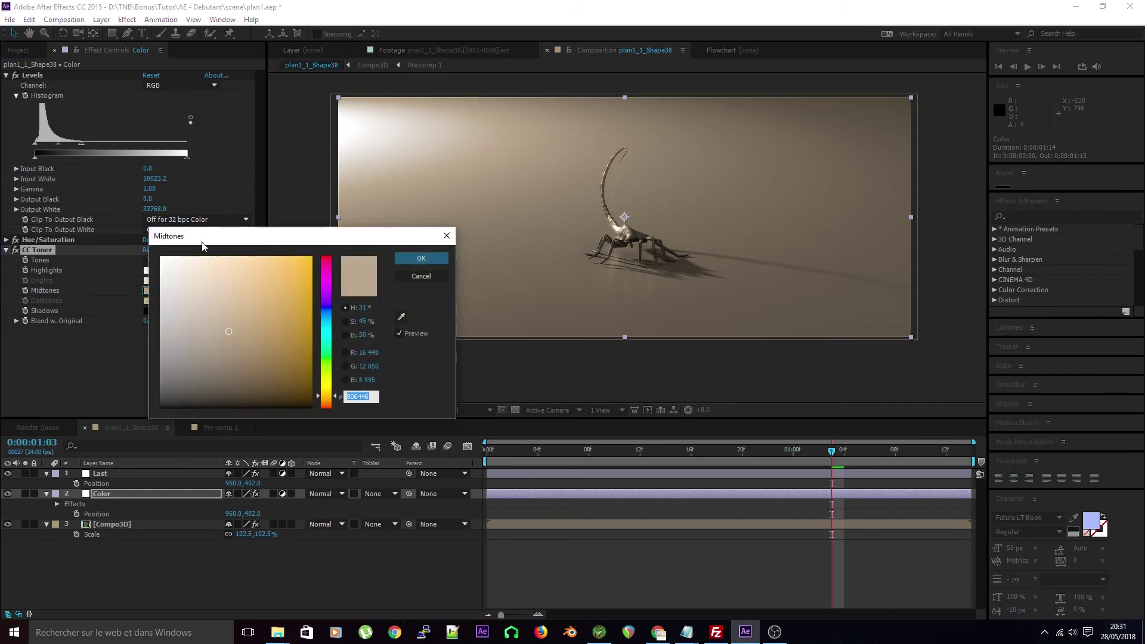
{"action": "left_click_drag", "start_coordinate": [202, 238], "coordinate": [284, 209]}
{"action": "left_click_drag", "start_coordinate": [403, 310], "coordinate": [406, 222]}
{"action": "left_click_drag", "start_coordinate": [356, 269], "coordinate": [391, 223]}
{"action": "left_click", "coordinate": [502, 224]}
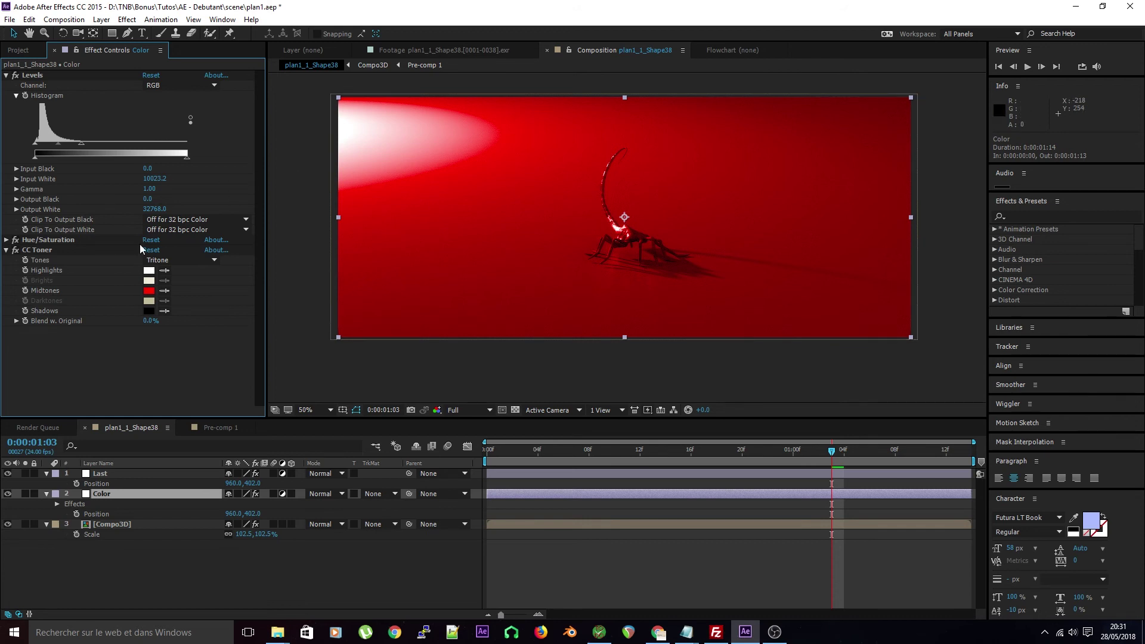
- Toggle the Hue/Saturation effect to compare the image, and delete it from the Color layer
{"action": "left_click", "coordinate": [15, 239]}
{"action": "left_click", "coordinate": [14, 237]}
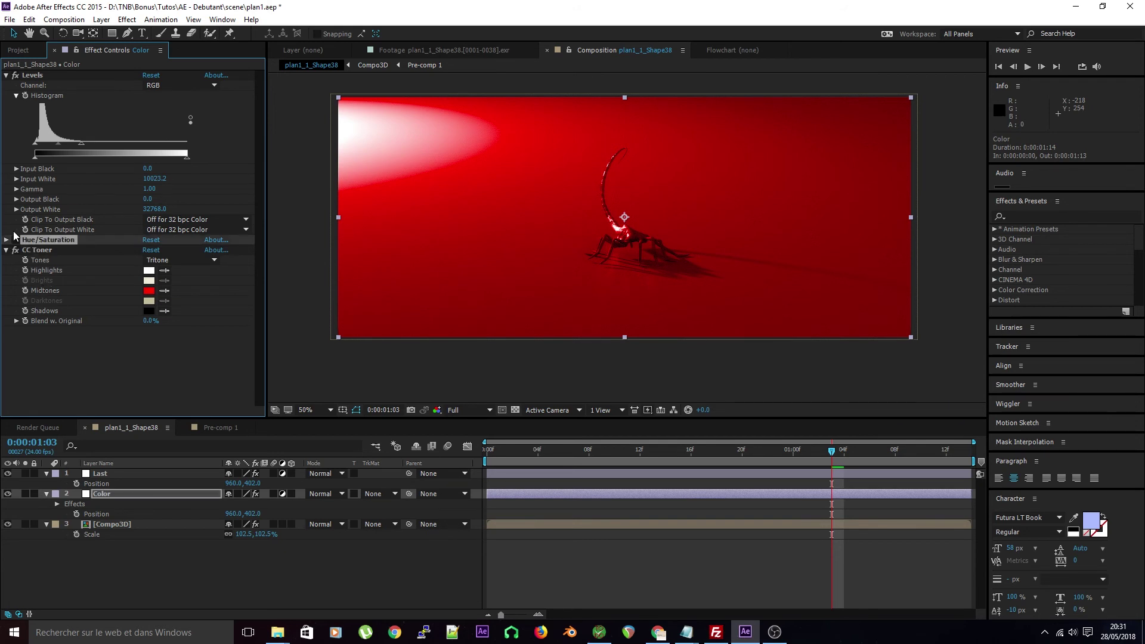
{"action": "key", "text": "Delete"}
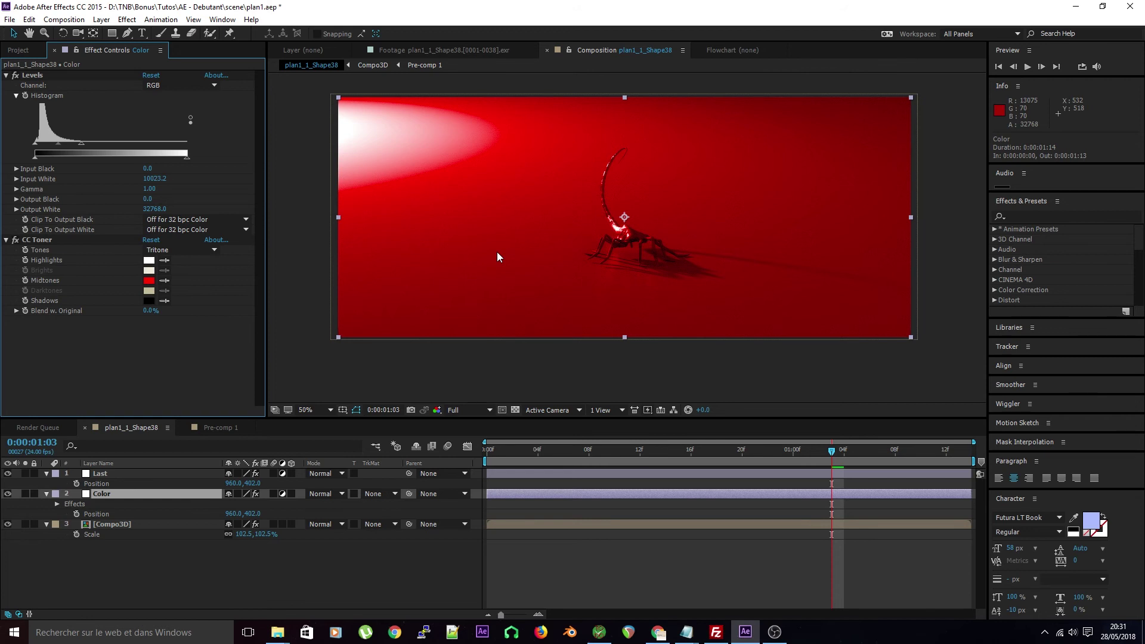
- Change the CC Toner Midtones to a neutral grey, 838383
{"action": "left_click", "coordinate": [149, 280]}
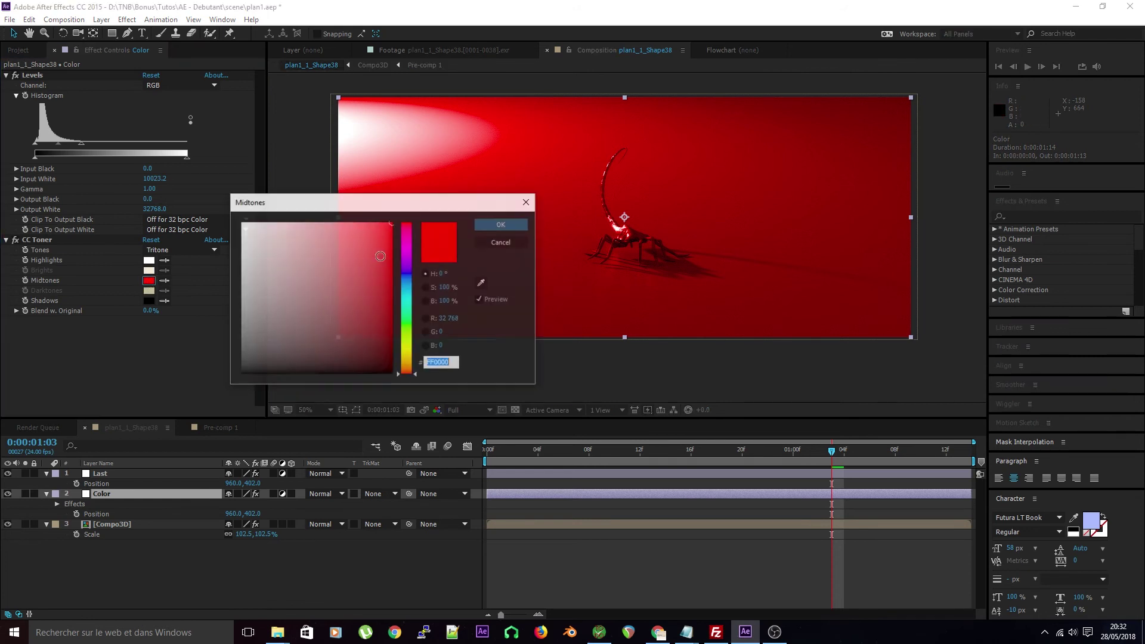
{"action": "left_click_drag", "start_coordinate": [365, 305], "coordinate": [221, 297]}
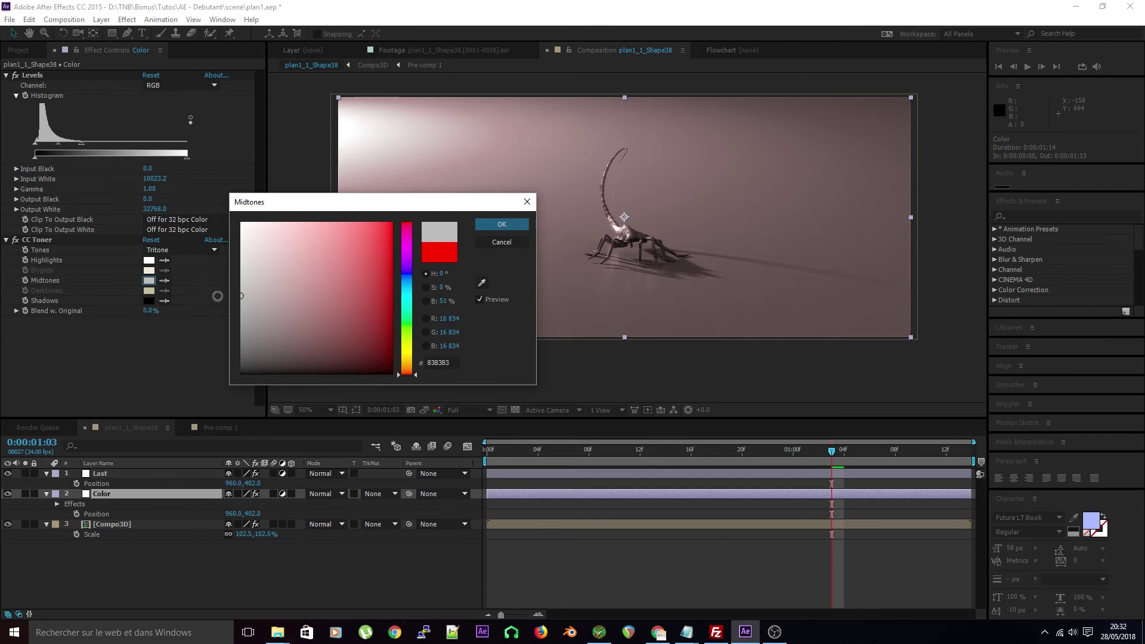
{"action": "left_click", "coordinate": [502, 224]}
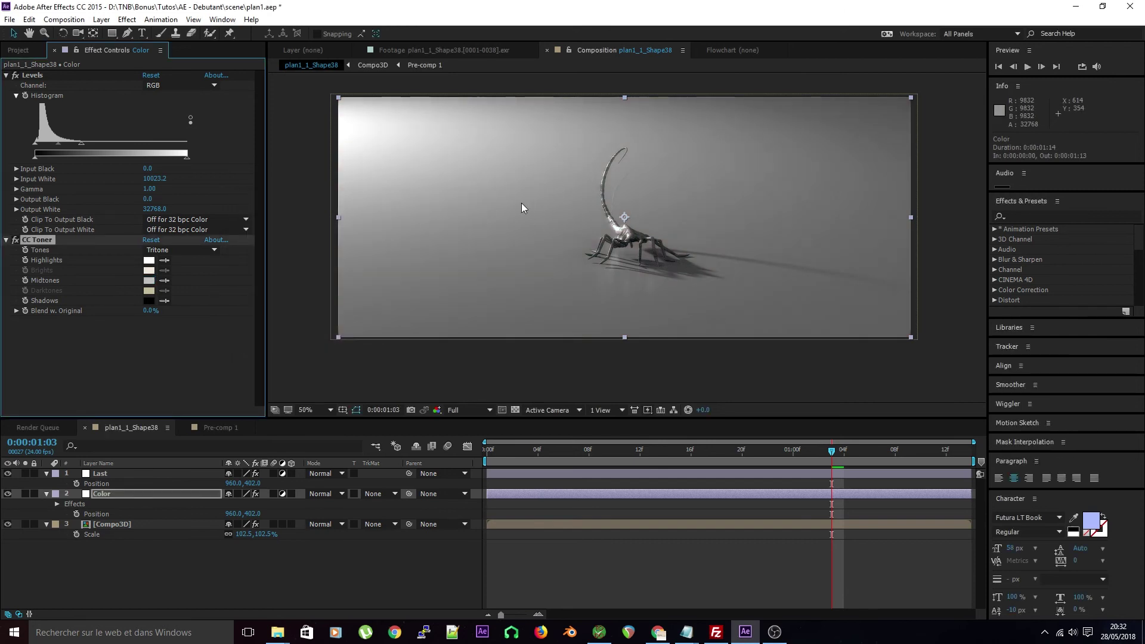
- Tint the CC Toner Midtones a muted orange-brown, about 875D41 with a hue of about 24°
{"action": "left_click", "coordinate": [148, 281]}
{"action": "left_click", "coordinate": [366, 289]}
{"action": "mouse_move", "coordinate": [406, 365]}
{"action": "left_mouse_down"}
{"action": "mouse_move", "coordinate": [406, 332]}
{"action": "mouse_move", "coordinate": [407, 364]}
{"action": "left_mouse_up"}
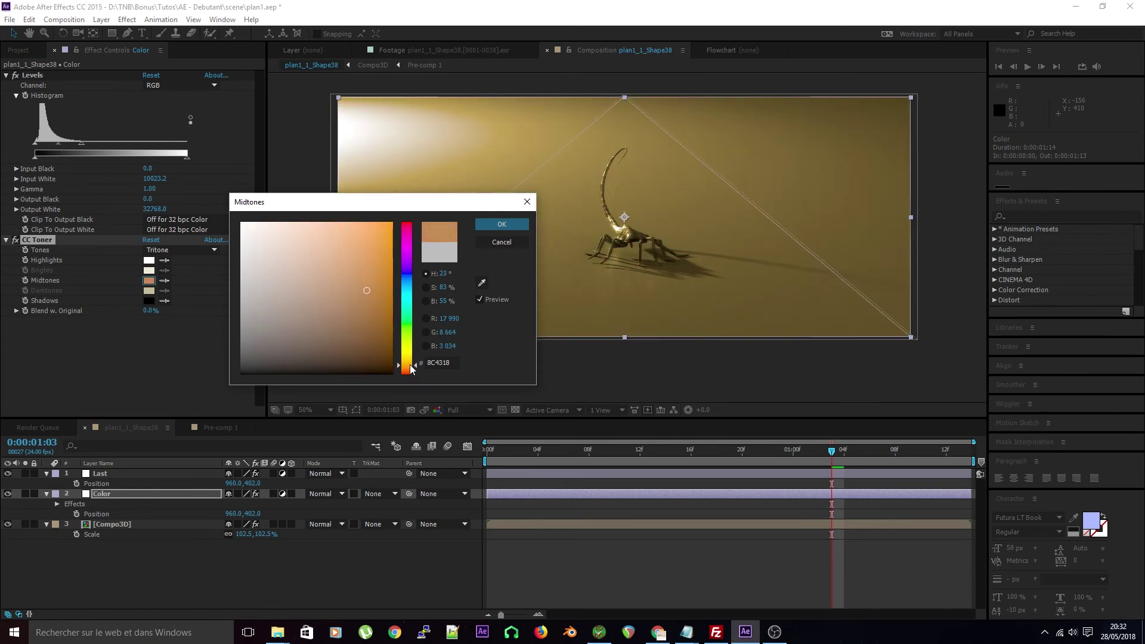
{"action": "left_click", "coordinate": [322, 264]}
{"action": "mouse_move", "coordinate": [322, 264]}
{"action": "left_mouse_down"}
{"action": "mouse_move", "coordinate": [320, 293]}
{"action": "mouse_move", "coordinate": [327, 284]}
{"action": "left_mouse_up"}
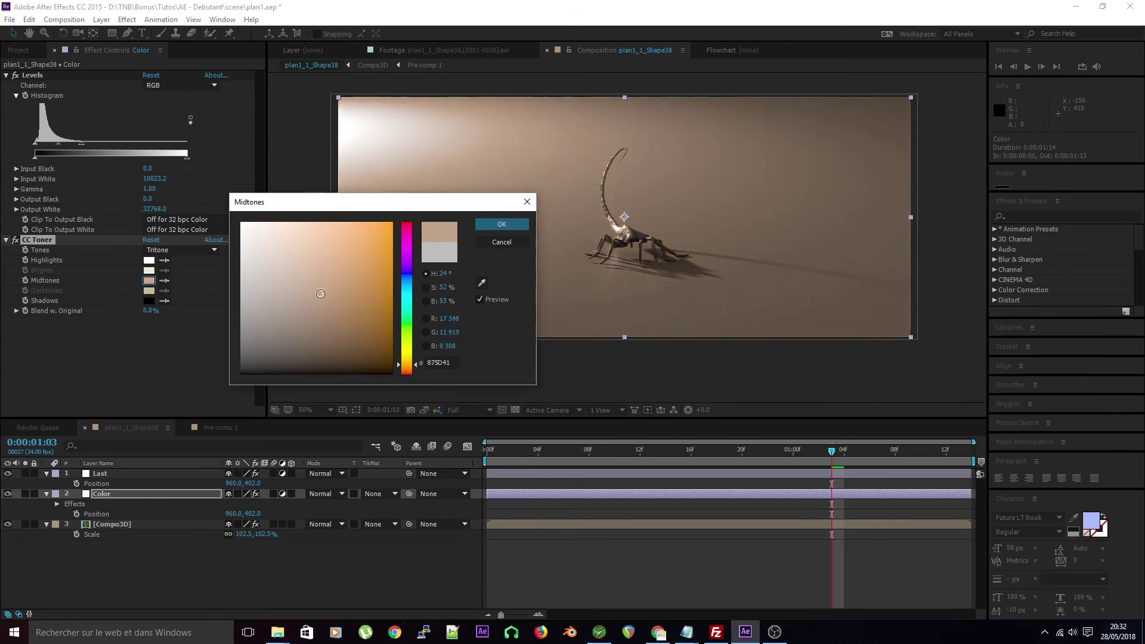
{"action": "left_click", "coordinate": [486, 225]}
- Set the CC Toner Blend w. Original to 70% and toggle the effect to compare before and after
{"action": "left_click_drag", "start_coordinate": [151, 311], "coordinate": [115, 312]}
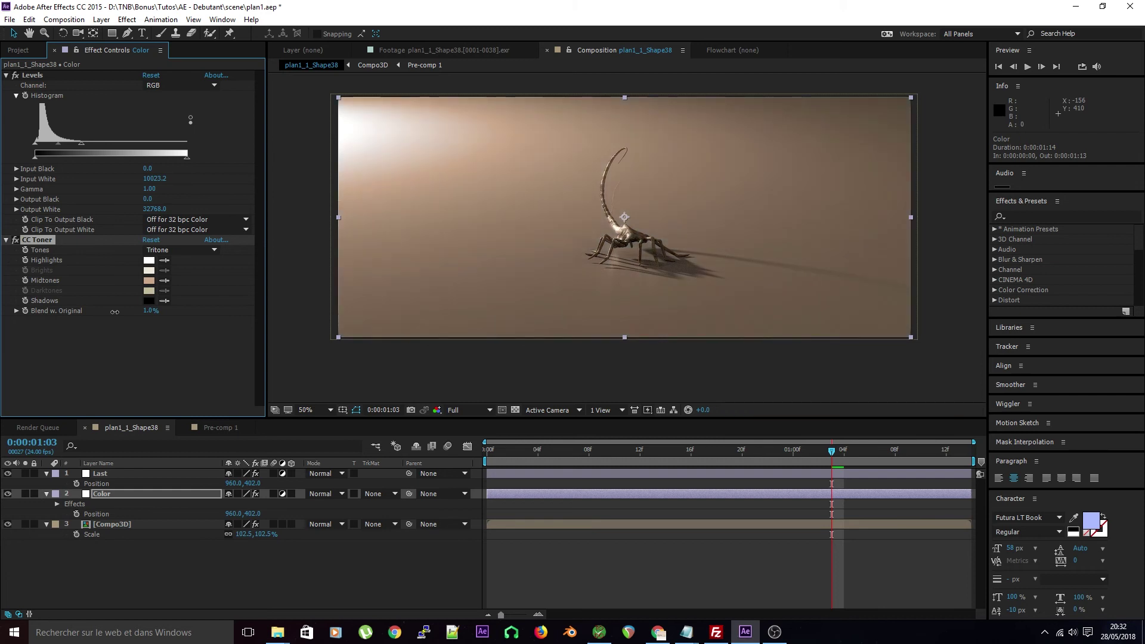
{"action": "left_click", "coordinate": [149, 311]}
{"action": "type", "text": "70"}
{"action": "key", "text": "Return"}
{"action": "left_click", "coordinate": [15, 241]}
{"action": "left_click", "coordinate": [16, 240]}
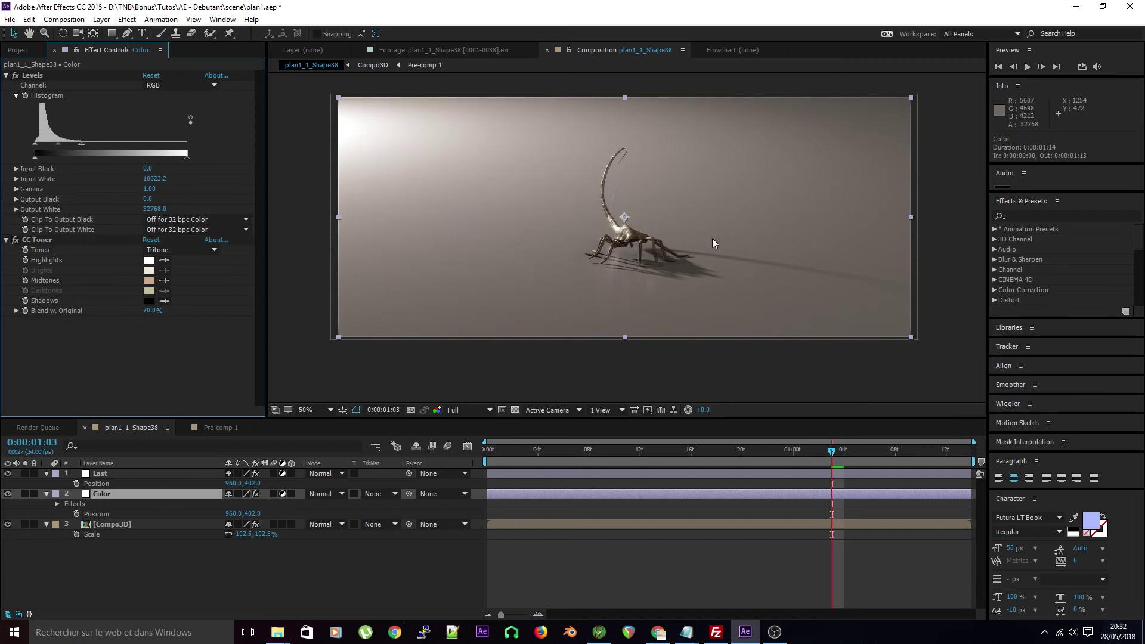
- Collapse the Levels and CC Toner effects and deselect the Color layer
{"action": "left_click", "coordinate": [6, 76]}
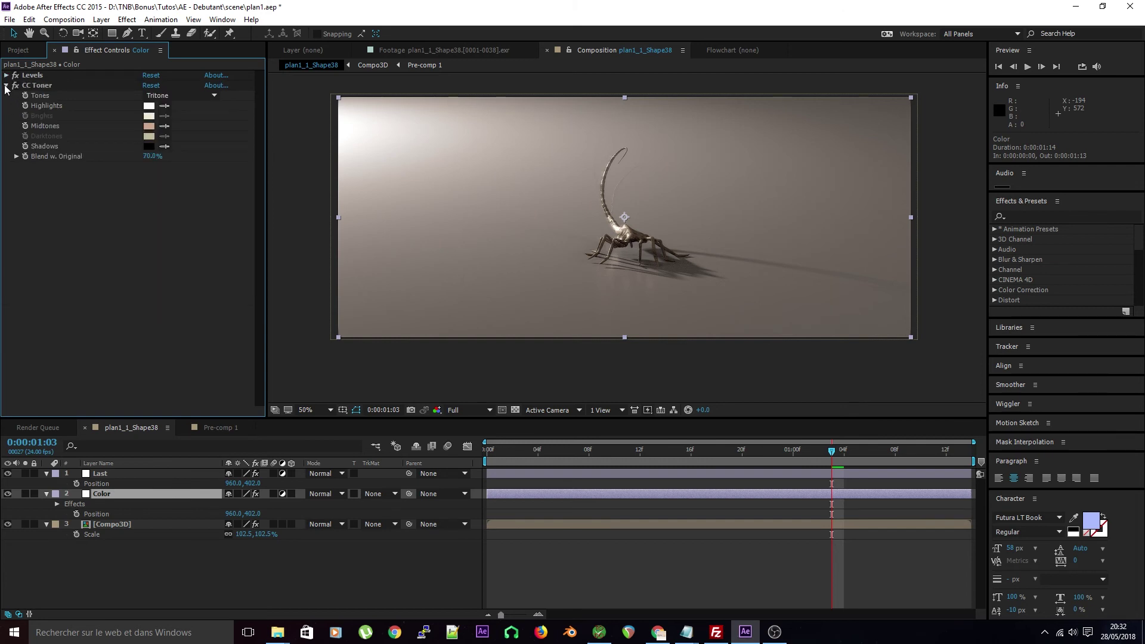
{"action": "left_click", "coordinate": [6, 87]}
{"action": "left_click", "coordinate": [208, 573]}
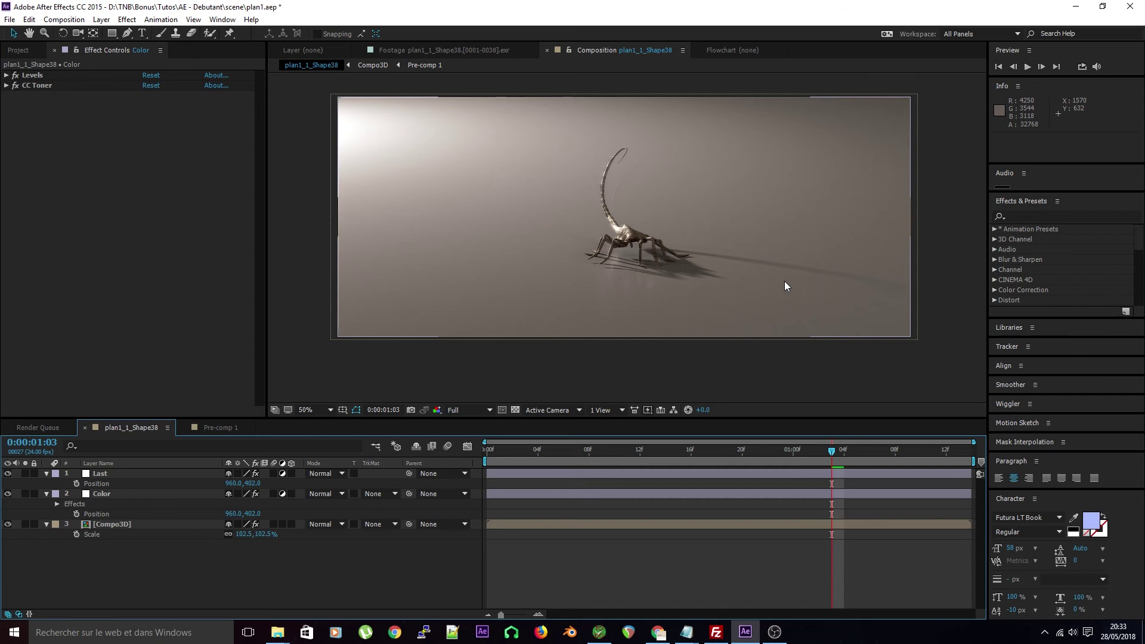
- Add a new adjustment layer directly above the Compo3D layer and hide the Color and Last layers
{"action": "right_click", "coordinate": [168, 568]}
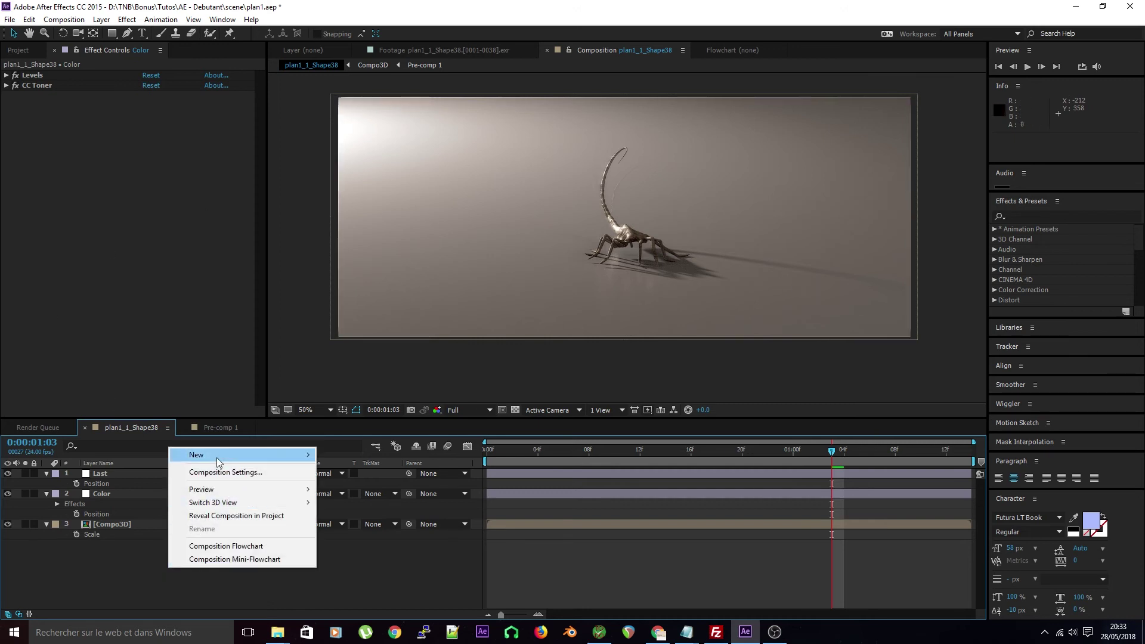
{"action": "mouse_move", "coordinate": [217, 456]}
{"action": "left_click", "coordinate": [361, 550]}
{"action": "left_click_drag", "start_coordinate": [148, 479], "coordinate": [130, 525]}
{"action": "left_click", "coordinate": [105, 523]}
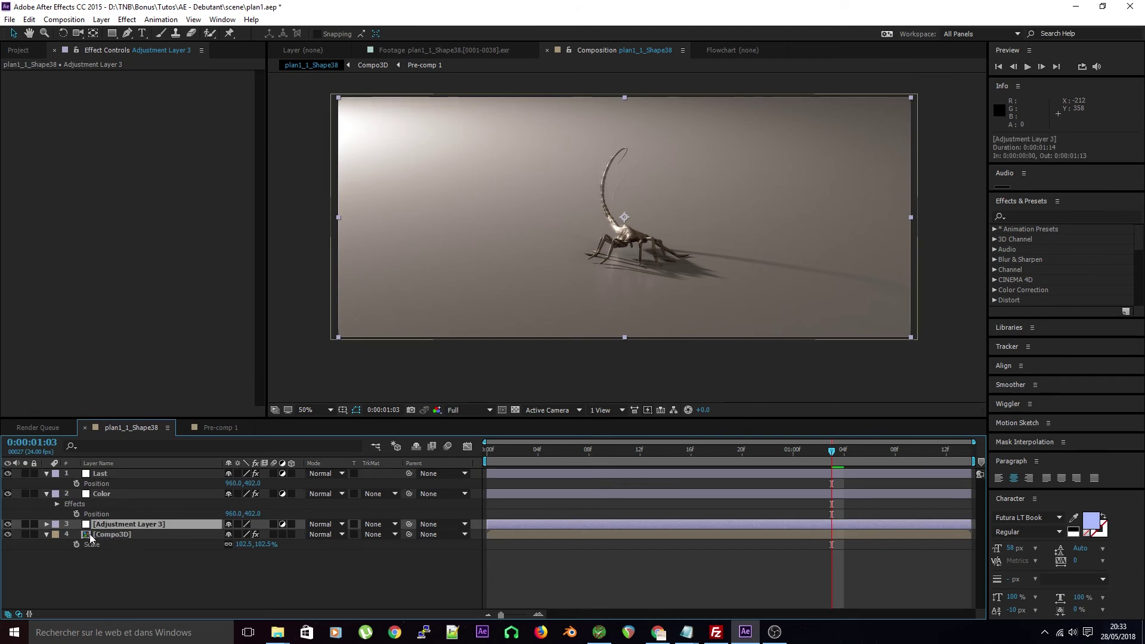
{"action": "left_click", "coordinate": [8, 493]}
{"action": "left_click", "coordinate": [8, 473]}
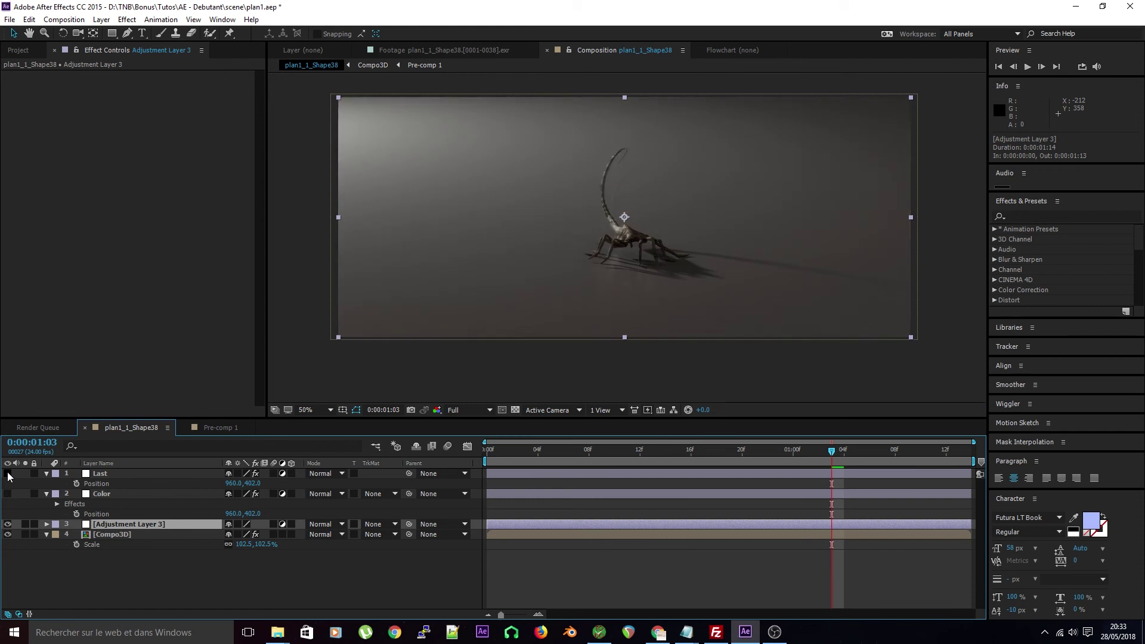
- Rename the new adjustment layer "Focus Blur"
{"action": "left_click", "coordinate": [141, 552]}
{"action": "left_click", "coordinate": [129, 524]}
{"action": "key", "text": "Return"}
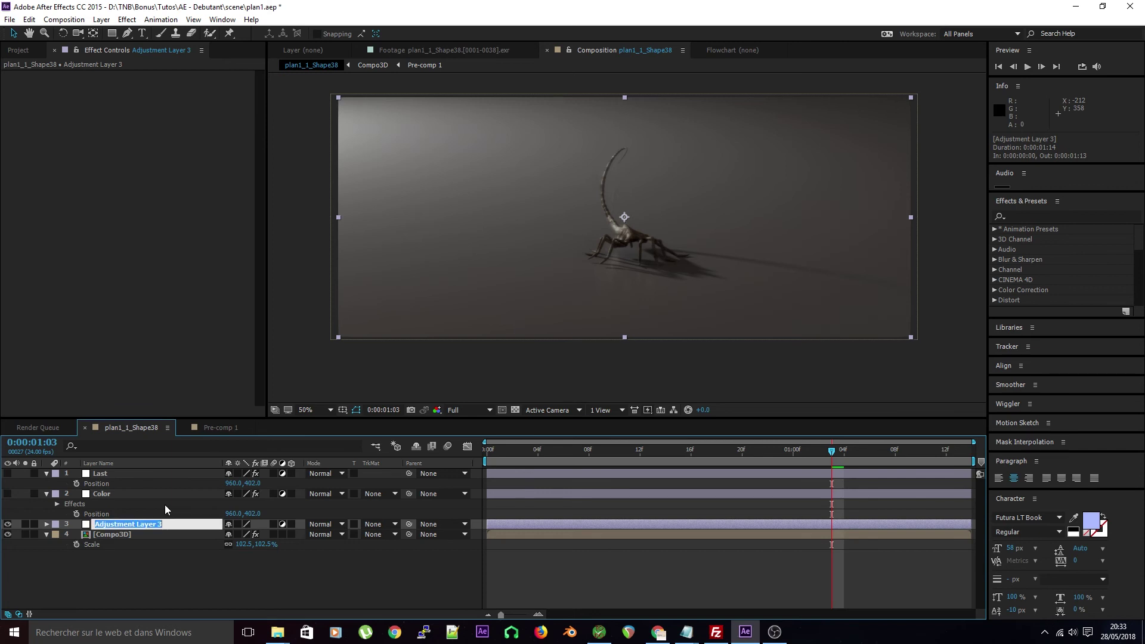
{"action": "type", "text": "Vig"}
{"action": "key", "text": "BackSpace"}
{"action": "key", "text": "BackSpace"}
{"action": "key", "text": "BackSpace"}
{"action": "type", "text": "Focus Blur"}
{"action": "key", "text": "Return"}
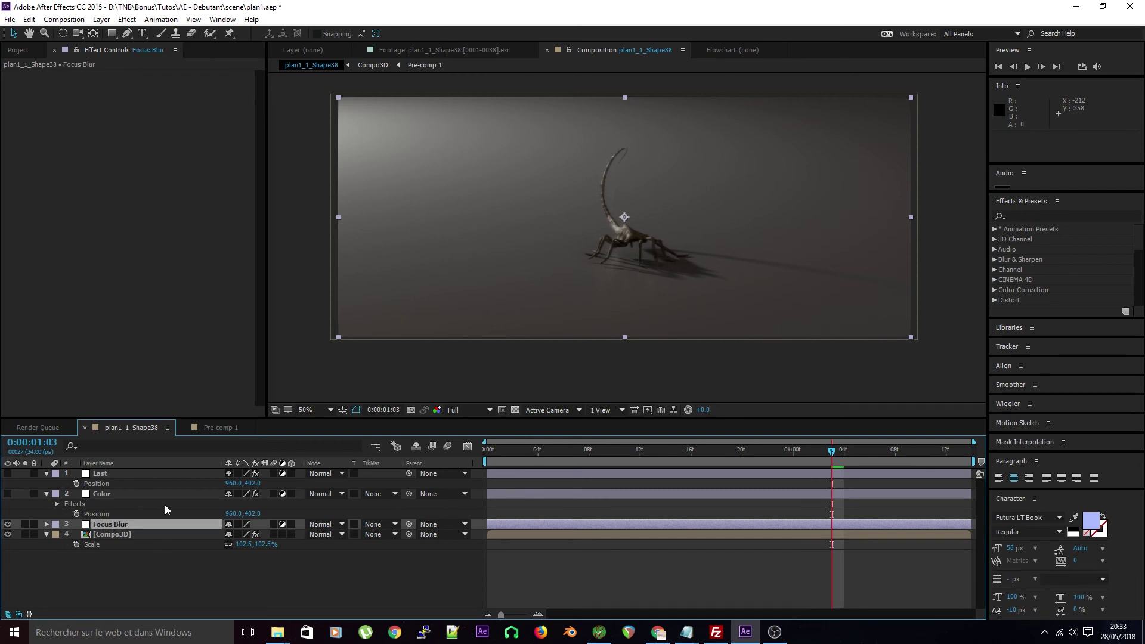
- Apply Camera Lens Blur to the Focus Blur layer and set its Blur Radius to 50
{"action": "right_click", "coordinate": [109, 219]}
{"action": "mouse_move", "coordinate": [177, 300]}
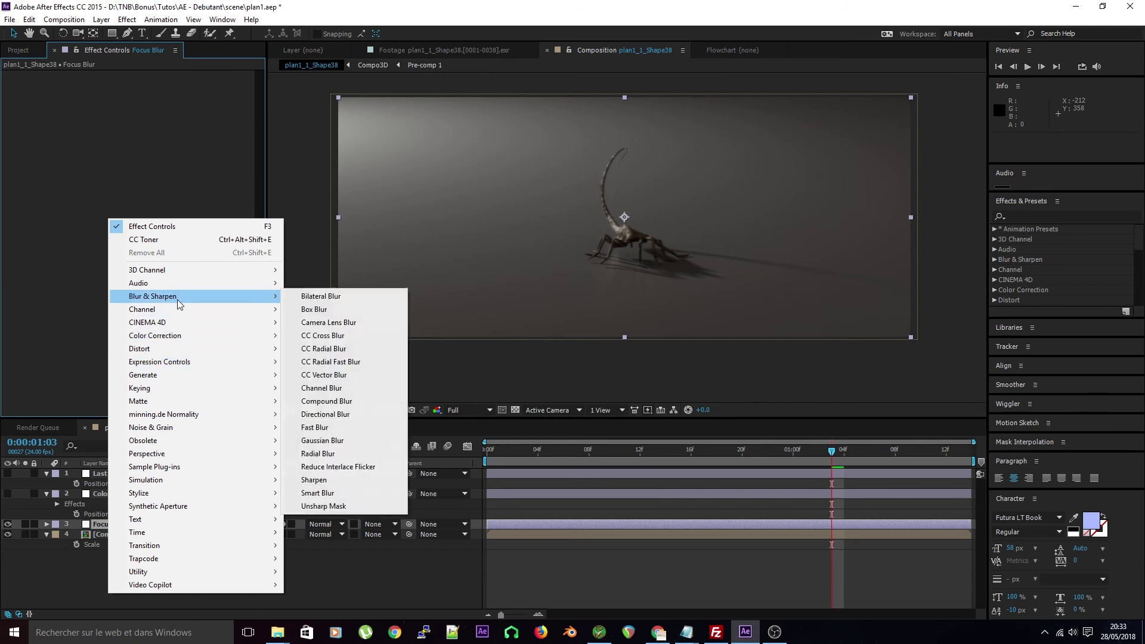
{"action": "left_click", "coordinate": [328, 325]}
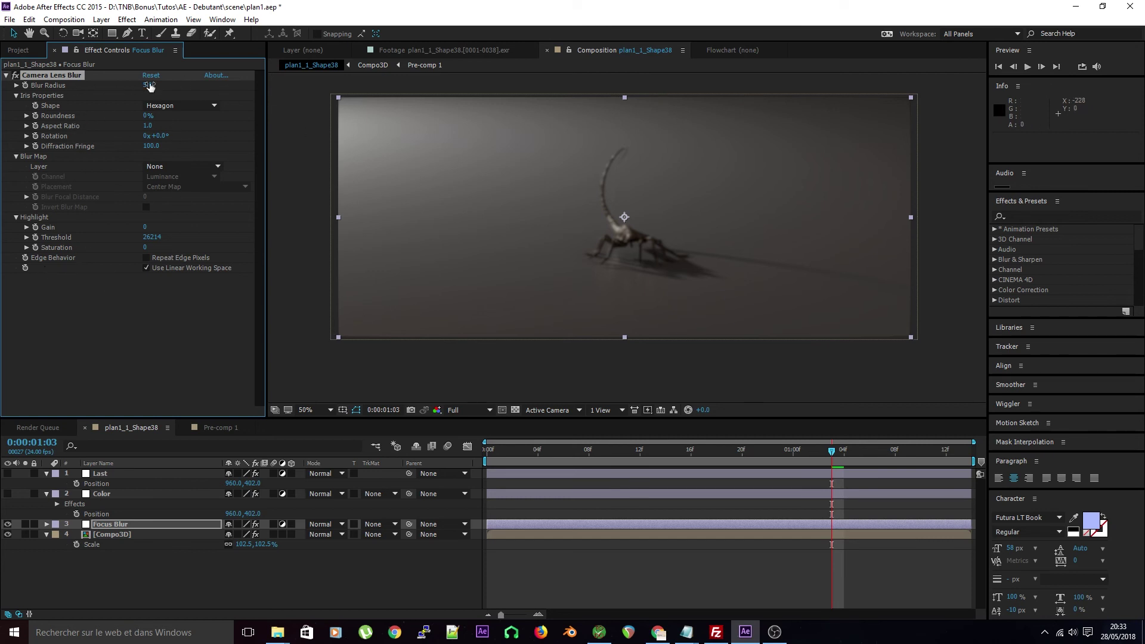
{"action": "left_click_drag", "start_coordinate": [149, 87], "coordinate": [150, 87]}
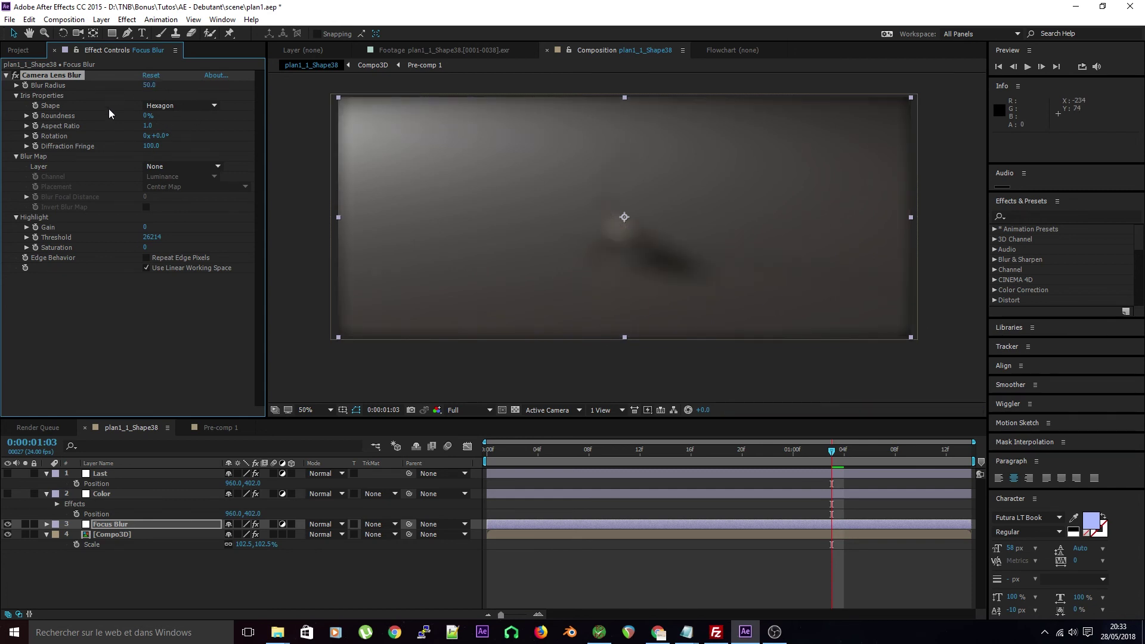
- Lower the composition preview resolution to Quarter and enable Repeat Edge Pixels in Camera Lens Blur
{"action": "left_click", "coordinate": [463, 409]}
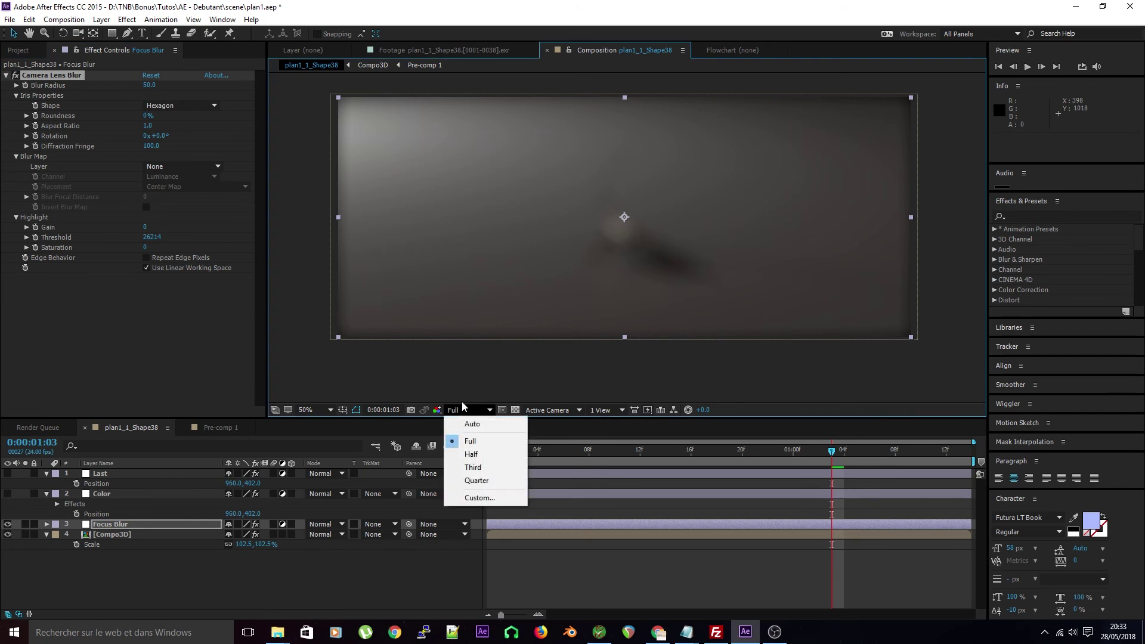
{"action": "left_click", "coordinate": [476, 481]}
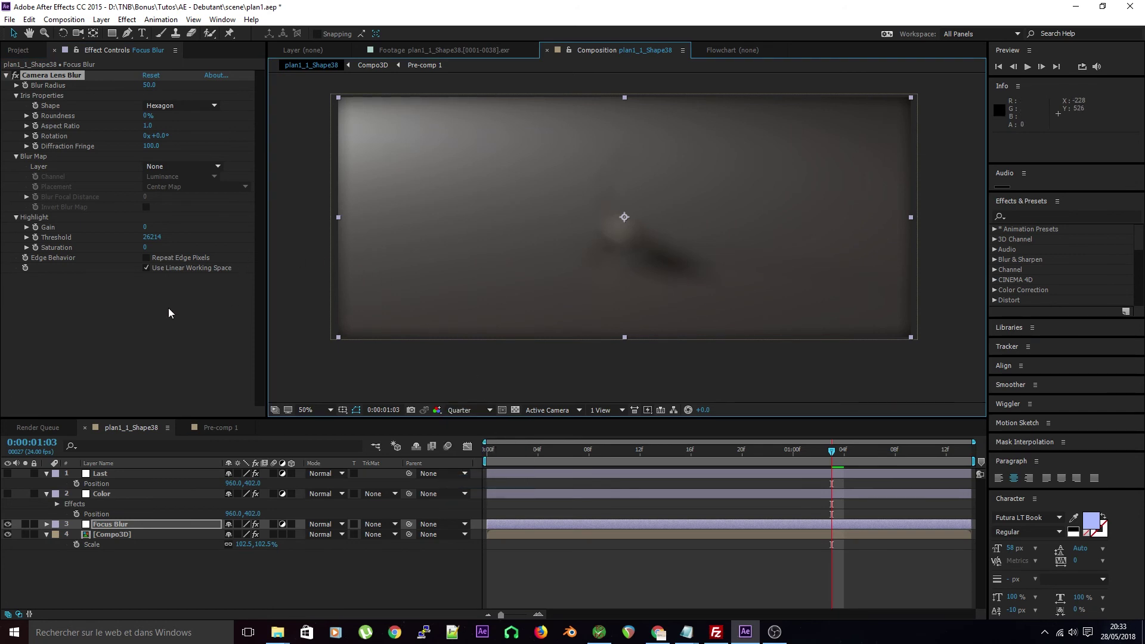
{"action": "left_click", "coordinate": [174, 258]}
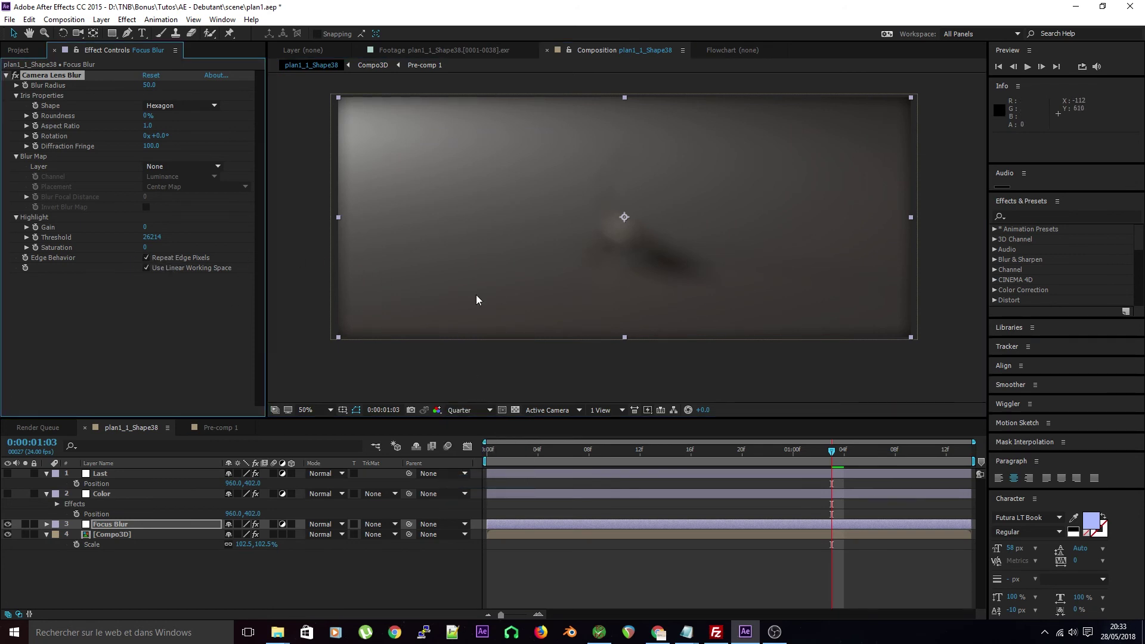
{"action": "left_click", "coordinate": [182, 256]}
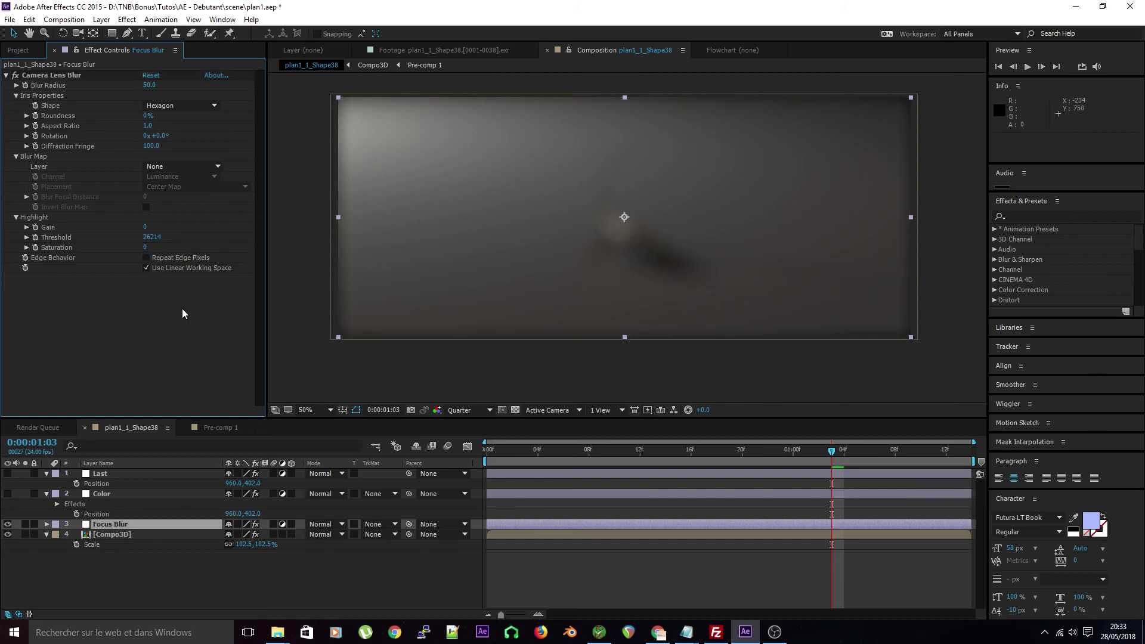
{"action": "left_click", "coordinate": [153, 259]}
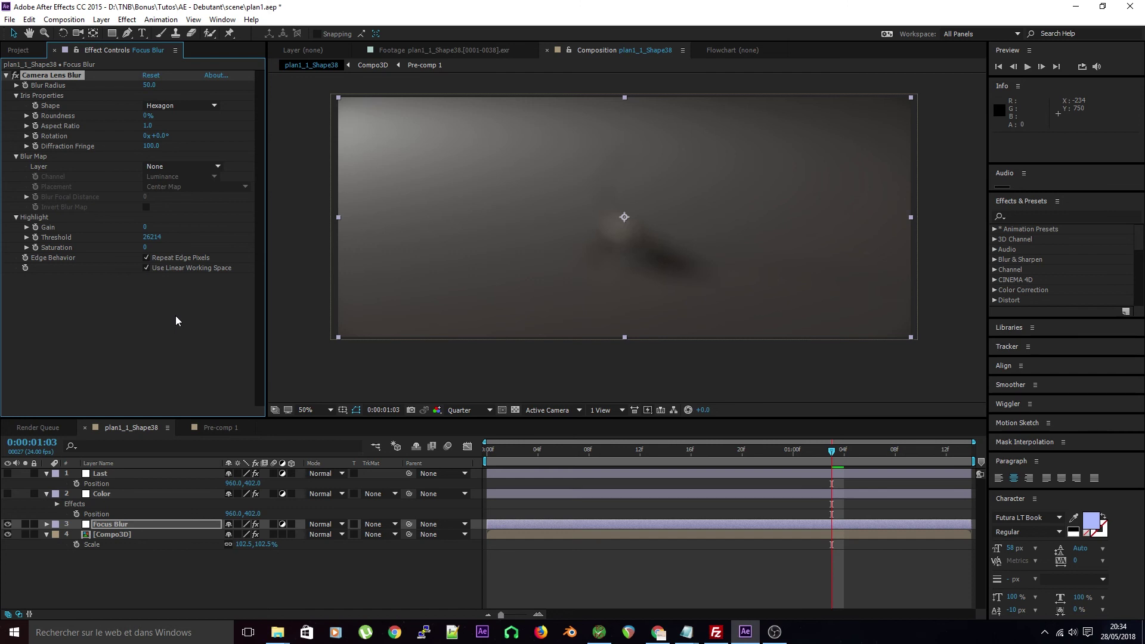
- Set the Camera Lens Blur iris Roundness to 100%, keeping the Hexagon shape
{"action": "left_click_drag", "start_coordinate": [143, 119], "coordinate": [310, 113]}
{"action": "left_click", "coordinate": [171, 106]}
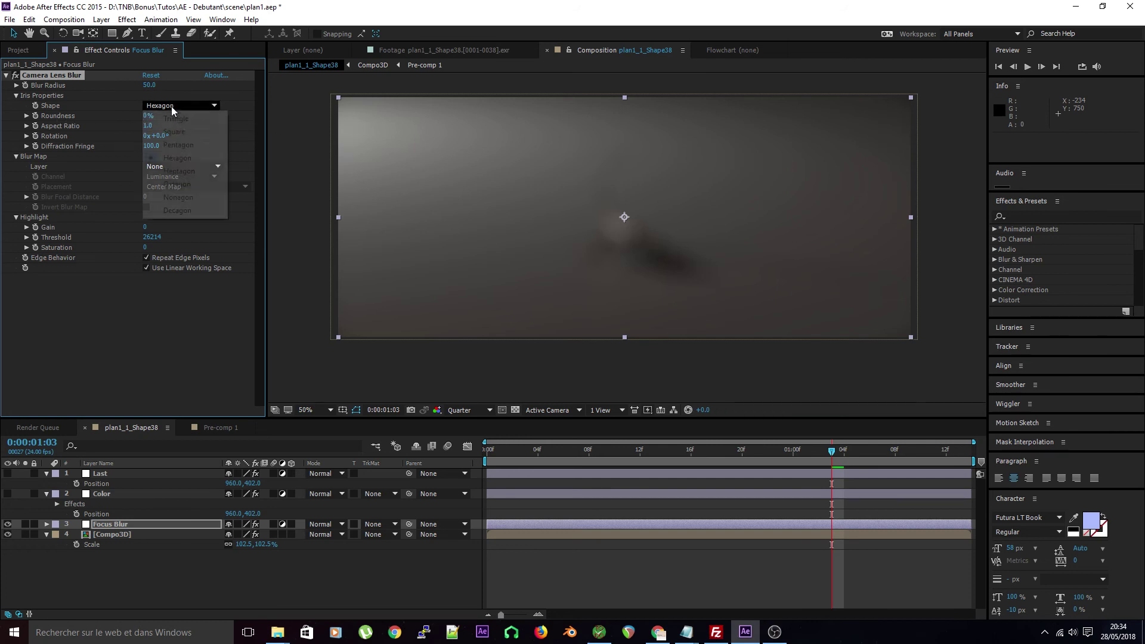
{"action": "key", "text": "Escape"}
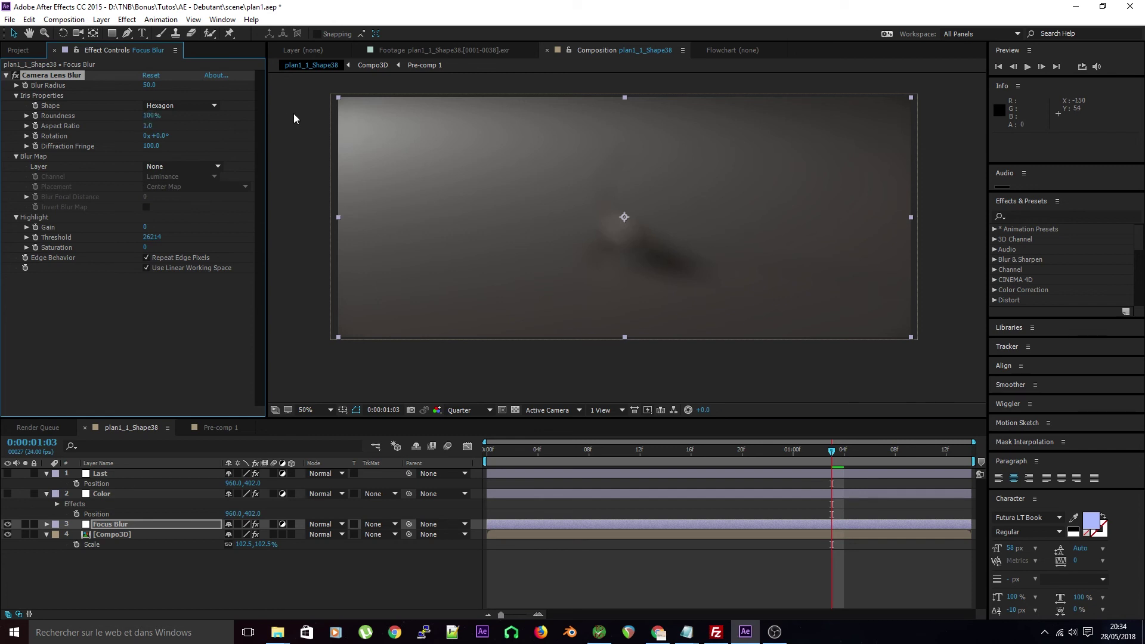
{"action": "left_click", "coordinate": [158, 352]}
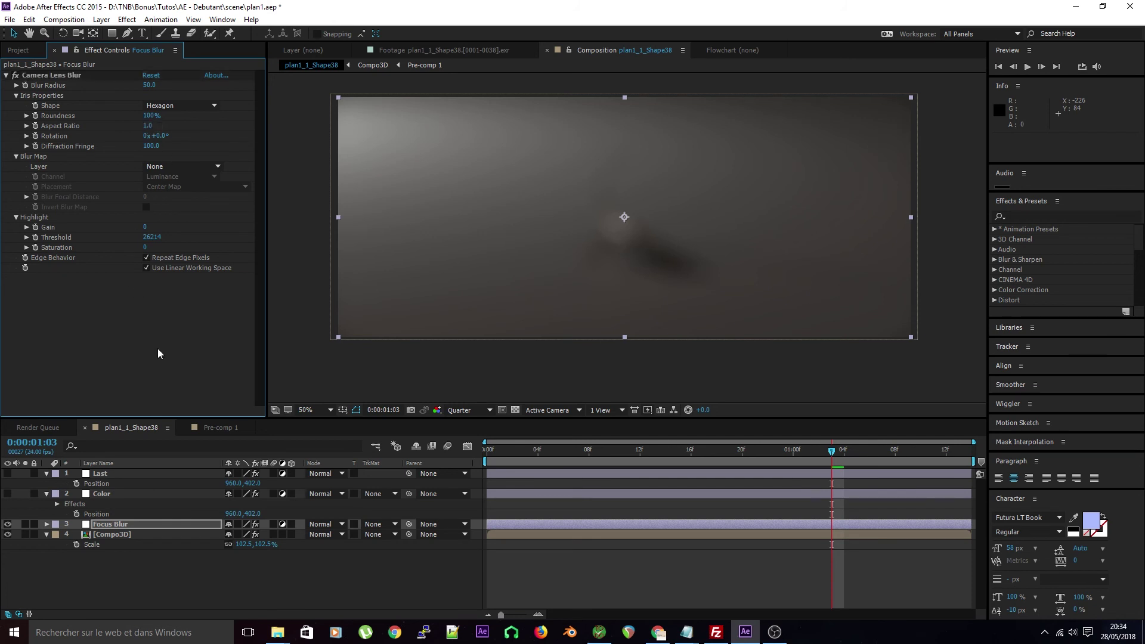
{"action": "key", "text": "Return"}
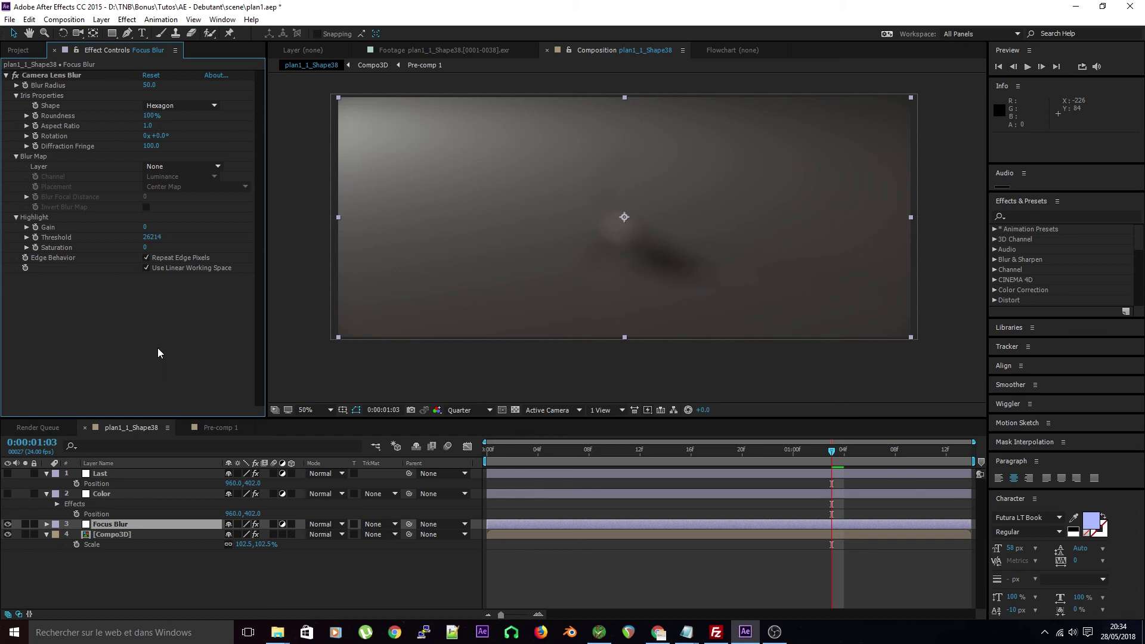
- Set the iris Aspect Ratio to 0.5 and inspect the stretched blur on the creature
{"action": "left_click_drag", "start_coordinate": [149, 126], "coordinate": [146, 131]}
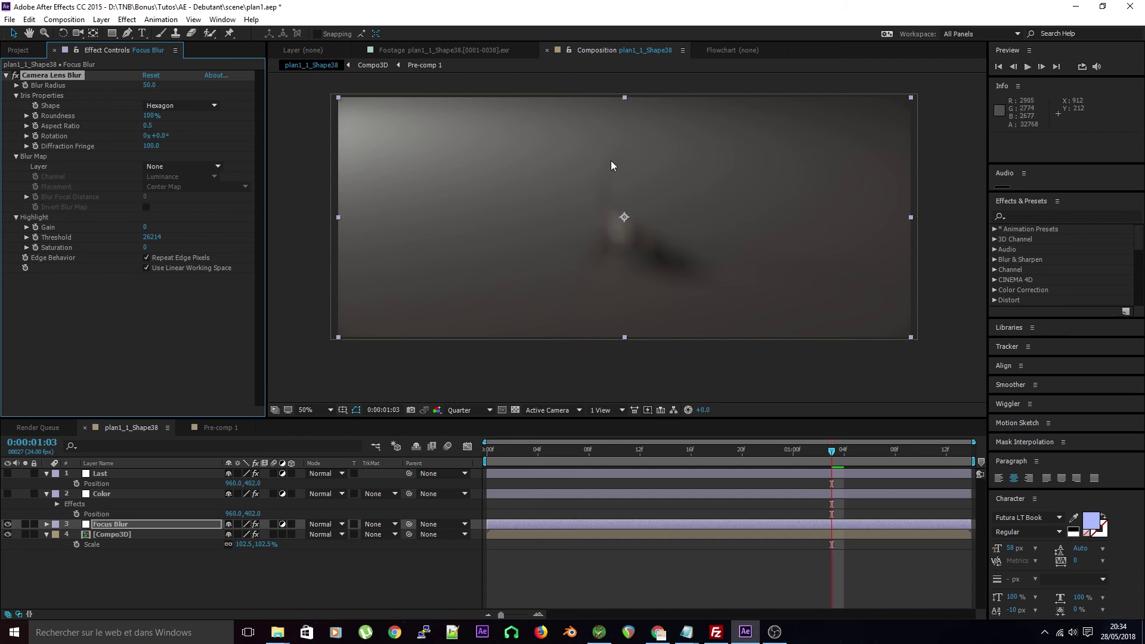
{"action": "key", "text": "period"}
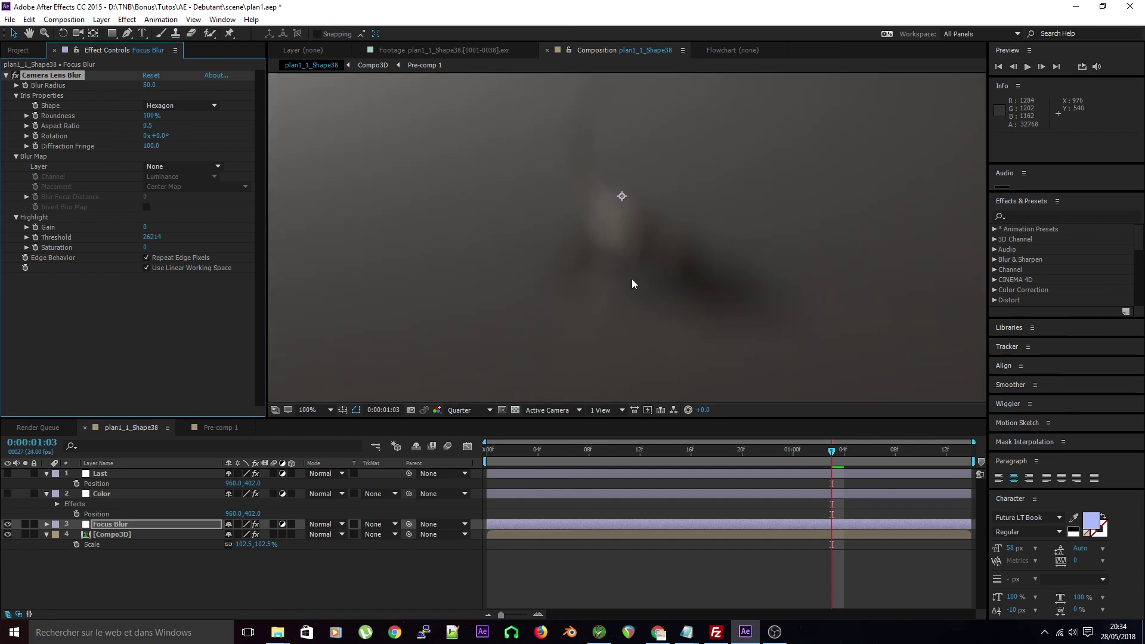
{"action": "key", "text": "comma"}
{"action": "key", "text": "comma"}
{"action": "key", "text": "comma"}
{"action": "key", "text": "comma"}
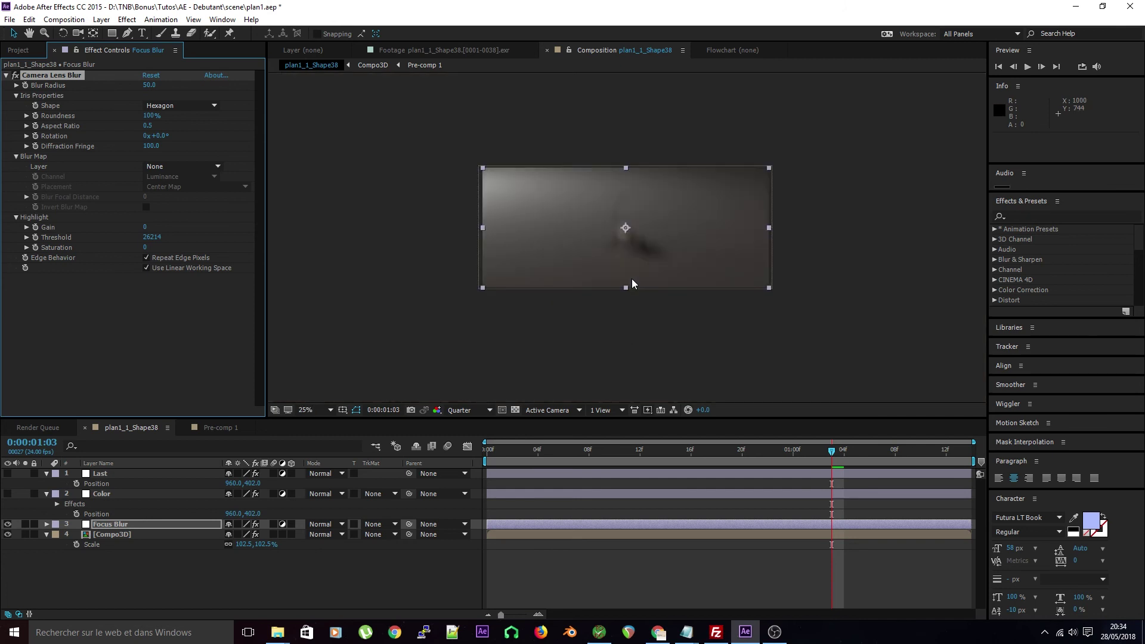
{"action": "key", "text": "period"}
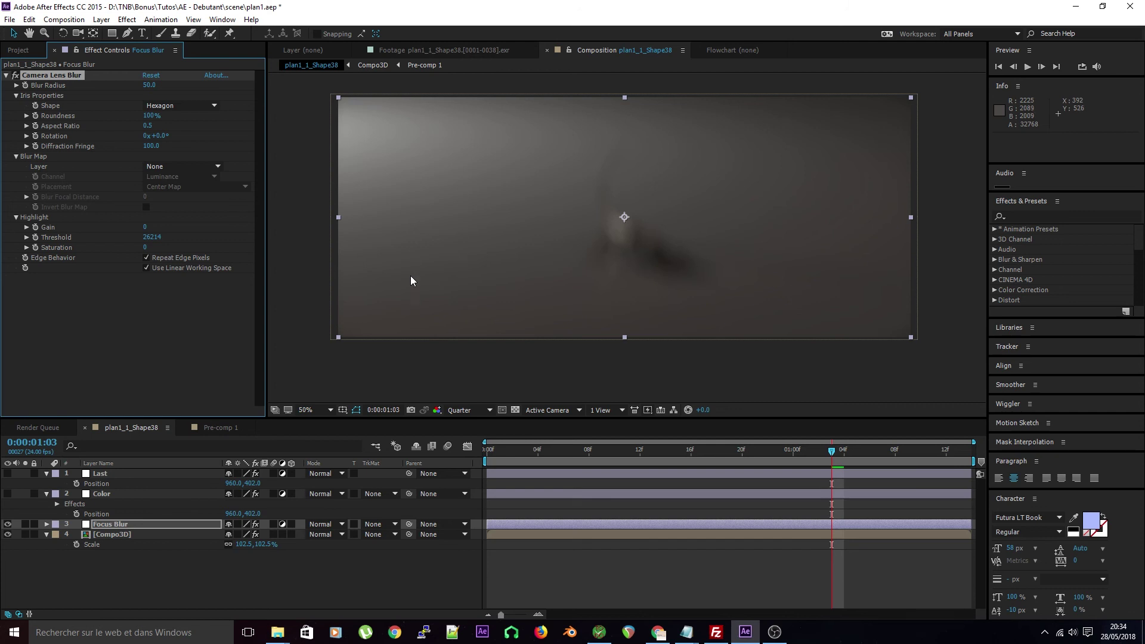
- Create a black 1920 x 804 px solid layer named "Z gradient"
{"action": "left_click", "coordinate": [203, 570]}
{"action": "right_click", "coordinate": [54, 567]}
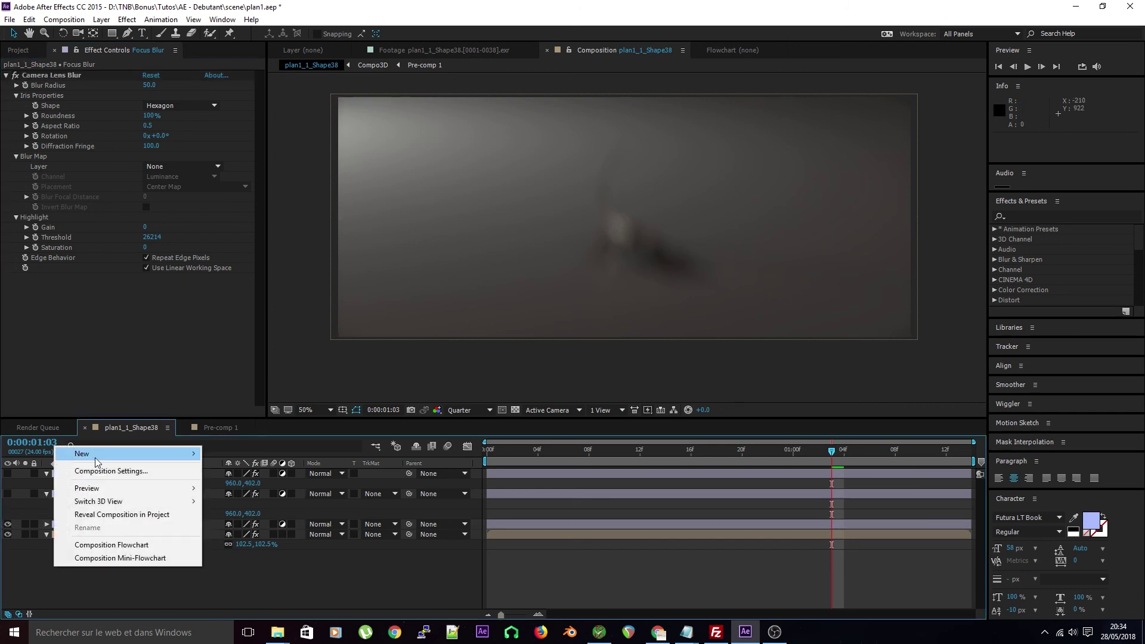
{"action": "mouse_move", "coordinate": [95, 454]}
{"action": "left_click", "coordinate": [239, 471]}
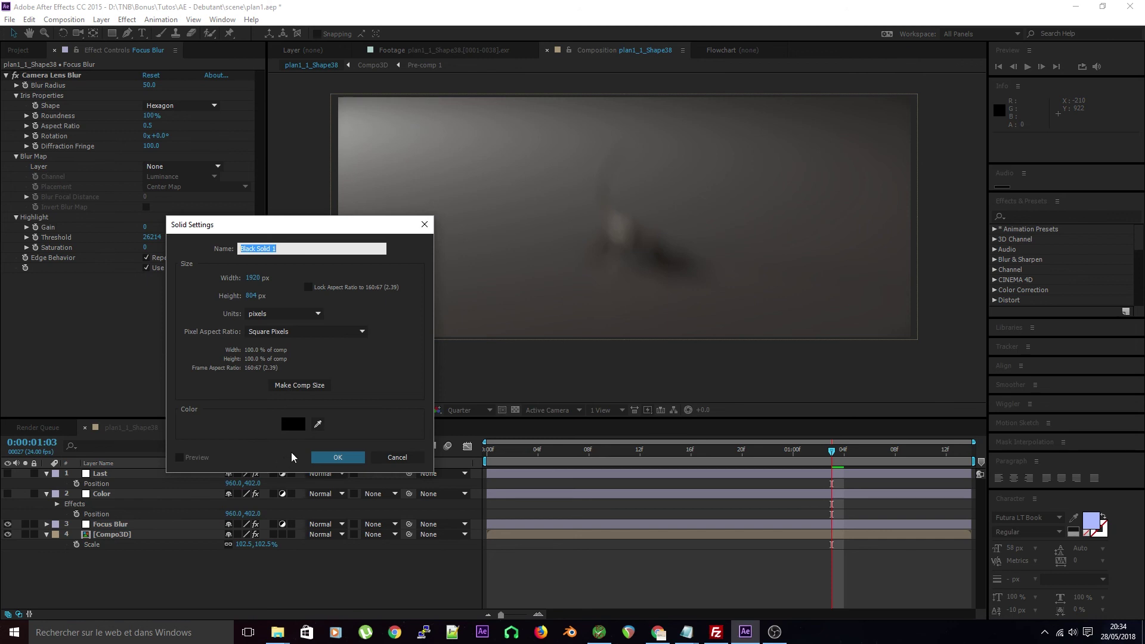
{"action": "type", "text": "Z gradie,nt"}
{"action": "key", "text": "BackSpace"}
{"action": "key", "text": "BackSpace"}
{"action": "type", "text": "nt"}
{"action": "key", "text": "Return"}
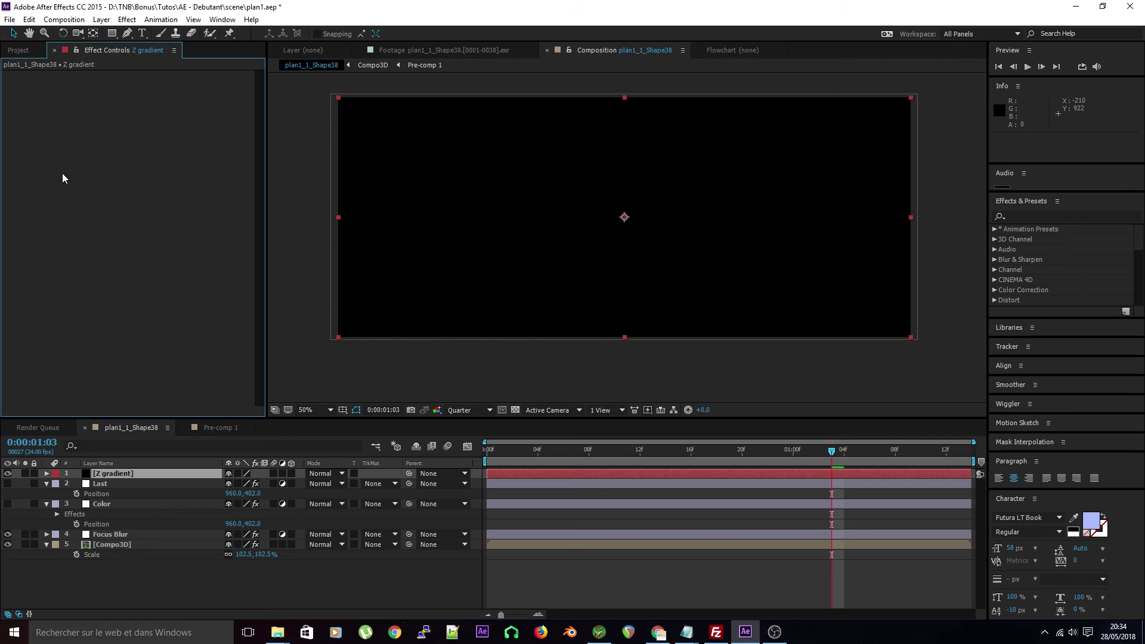
- Apply a Gradient Ramp to the Z gradient solid, set the ramp start to 958, -2 and swap its colors
{"action": "right_click", "coordinate": [61, 146]}
{"action": "mouse_move", "coordinate": [147, 305]}
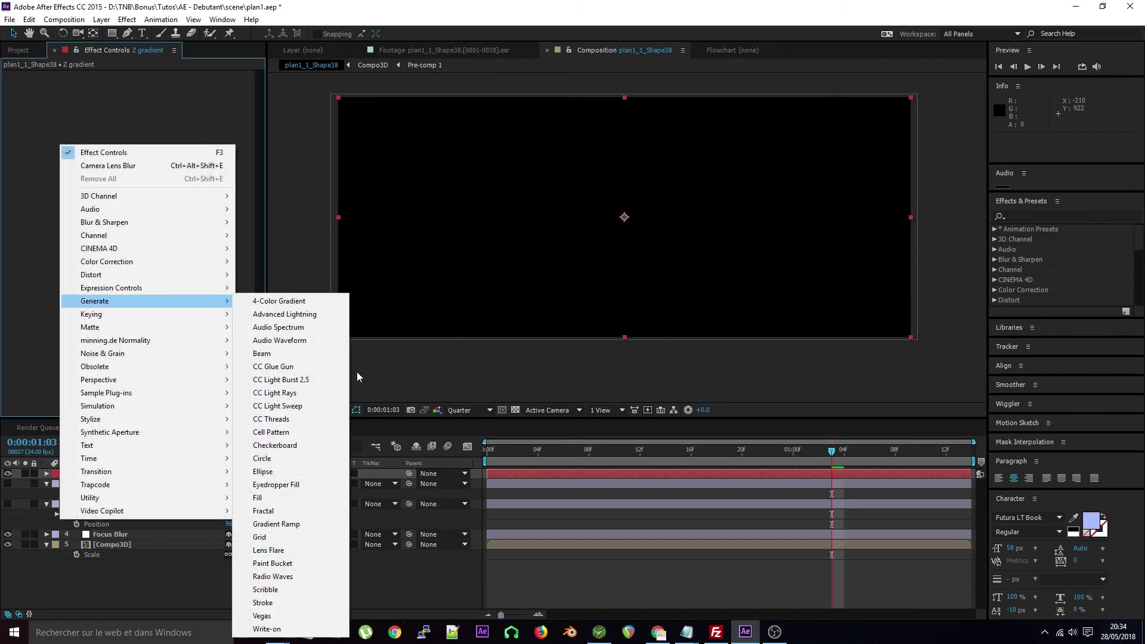
{"action": "left_click", "coordinate": [300, 529]}
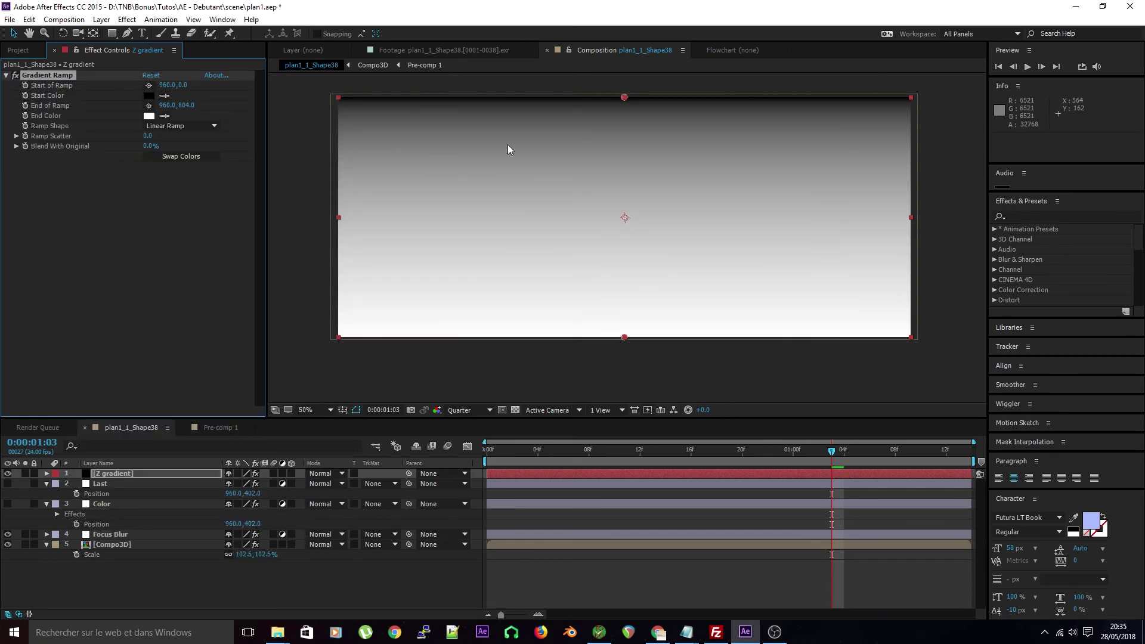
{"action": "mouse_move", "coordinate": [624, 97]}
{"action": "left_mouse_down"}
{"action": "mouse_move", "coordinate": [645, 226]}
{"action": "mouse_move", "coordinate": [621, 219]}
{"action": "mouse_move", "coordinate": [623, 99]}
{"action": "mouse_move", "coordinate": [630, 195]}
{"action": "mouse_move", "coordinate": [622, 104]}
{"action": "left_mouse_up"}
{"action": "left_click_drag", "start_coordinate": [620, 96], "coordinate": [620, 94]}
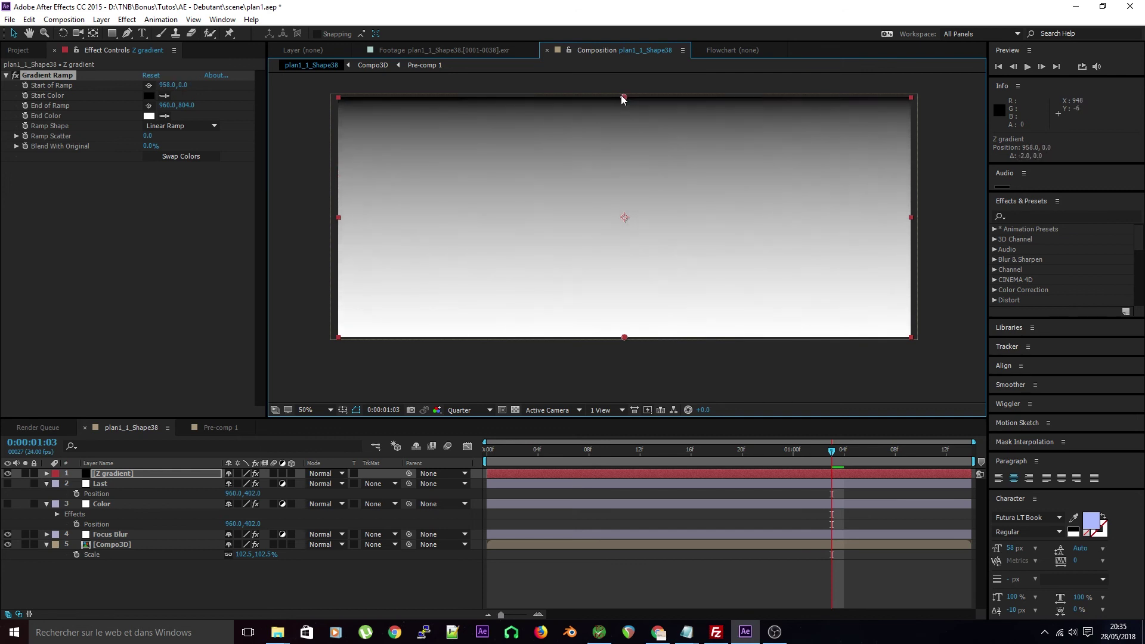
{"action": "left_click", "coordinate": [186, 155]}
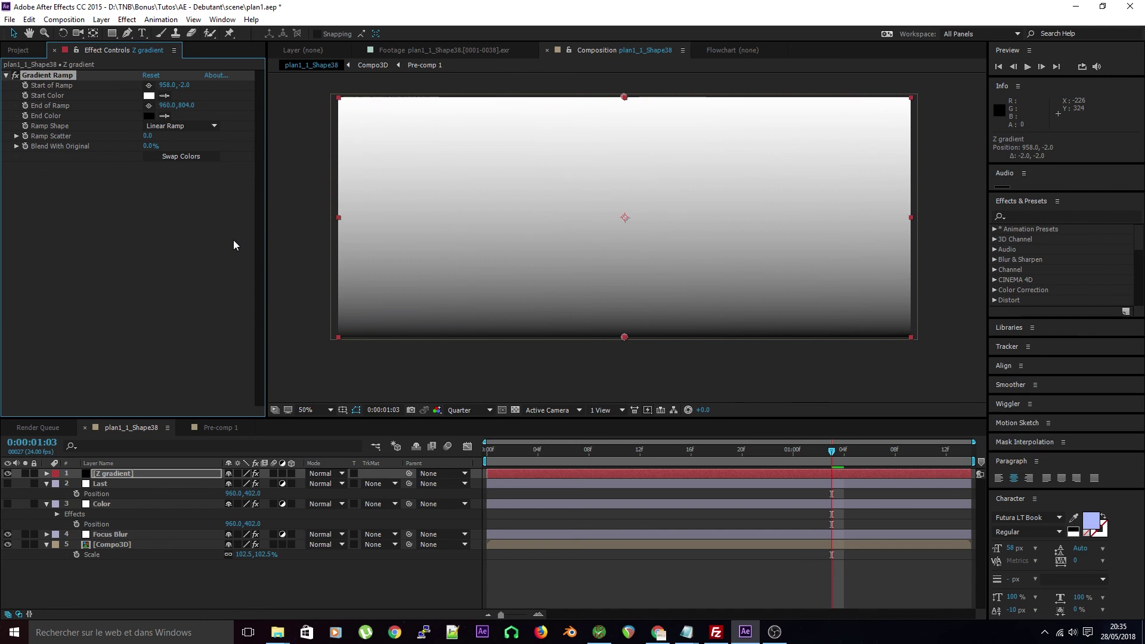
- Move the Z gradient layer directly below Focus Blur, hide it and select the Focus Blur layer
{"action": "left_click_drag", "start_coordinate": [133, 475], "coordinate": [138, 539]}
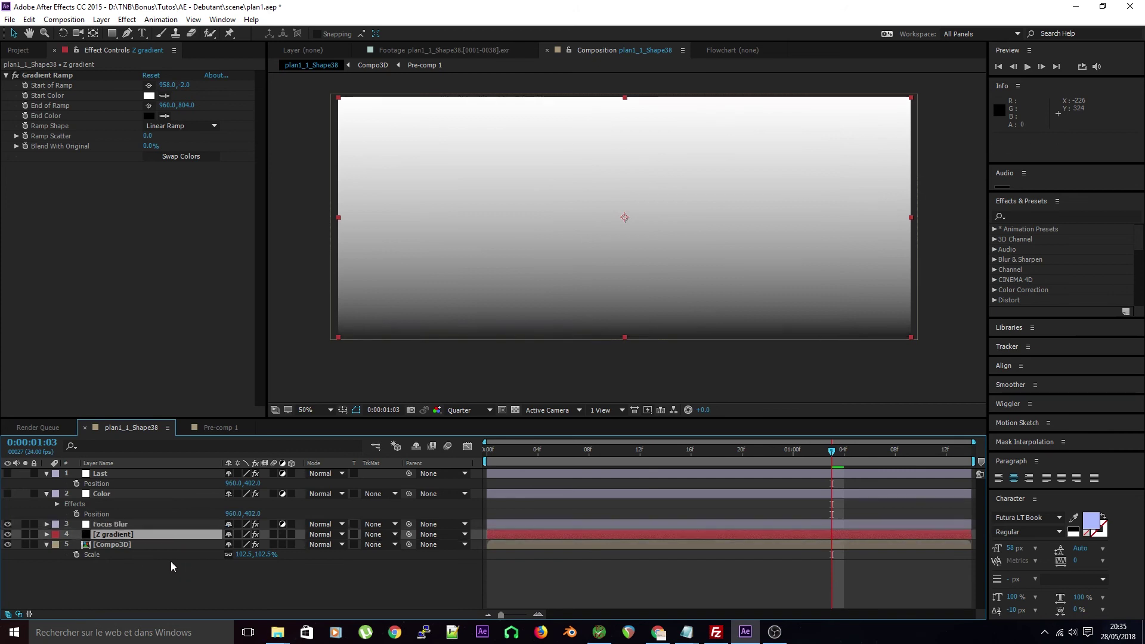
{"action": "left_click", "coordinate": [8, 534]}
{"action": "left_click", "coordinate": [106, 526]}
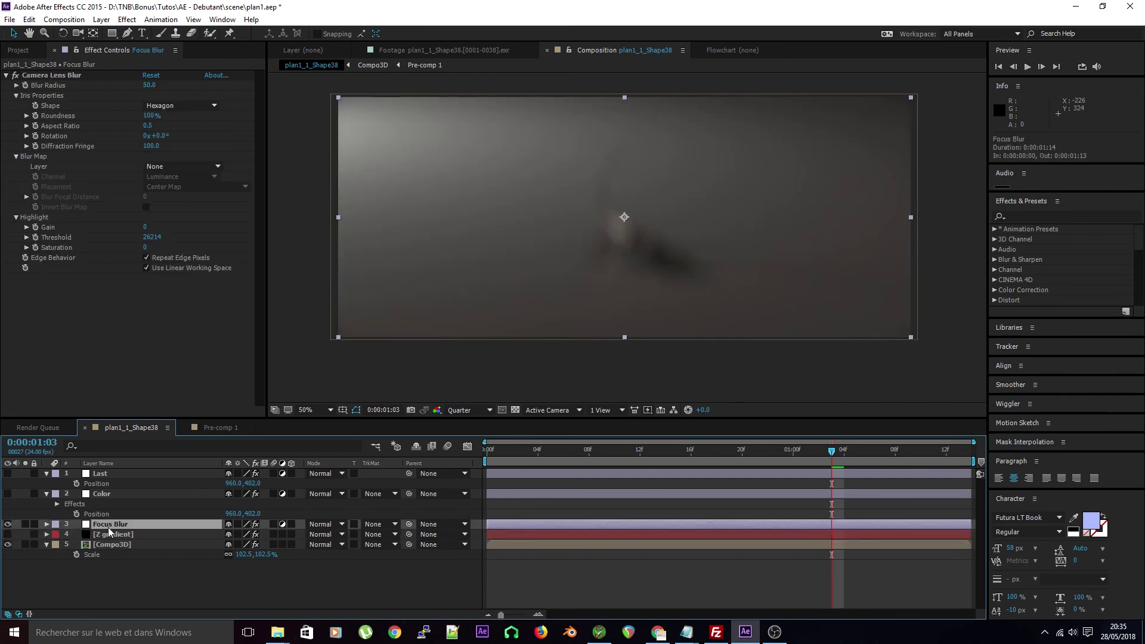
- Pre-compose the Z gradient layer, moving all attributes into the new composition
{"action": "left_click", "coordinate": [138, 535]}
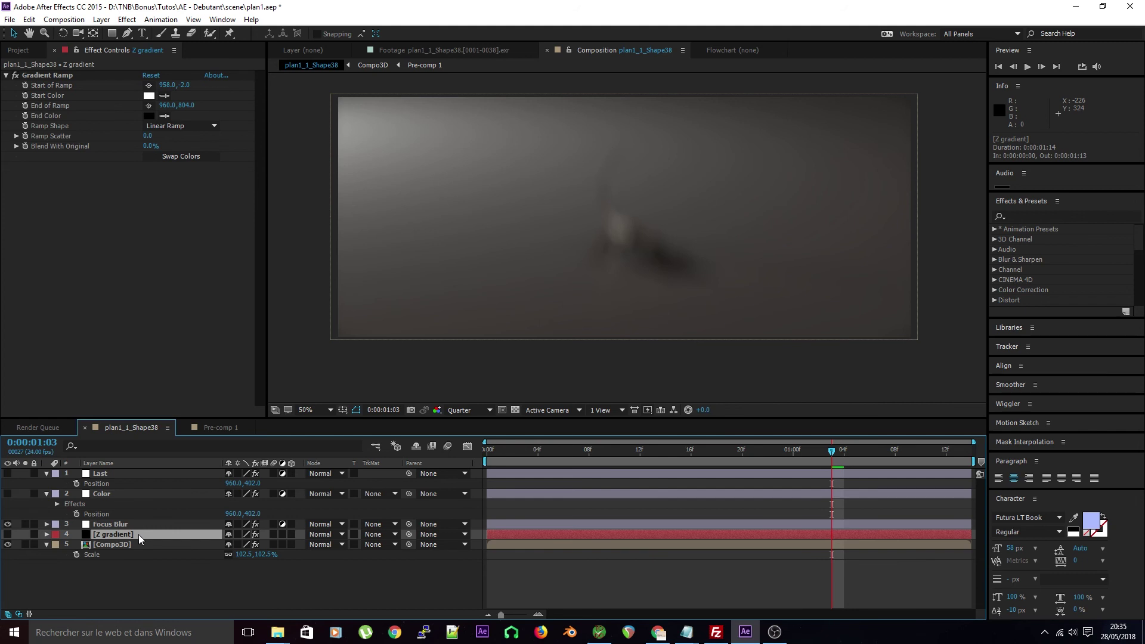
{"action": "key", "text": "ctrl+shift+c"}
{"action": "left_click", "coordinate": [285, 322]}
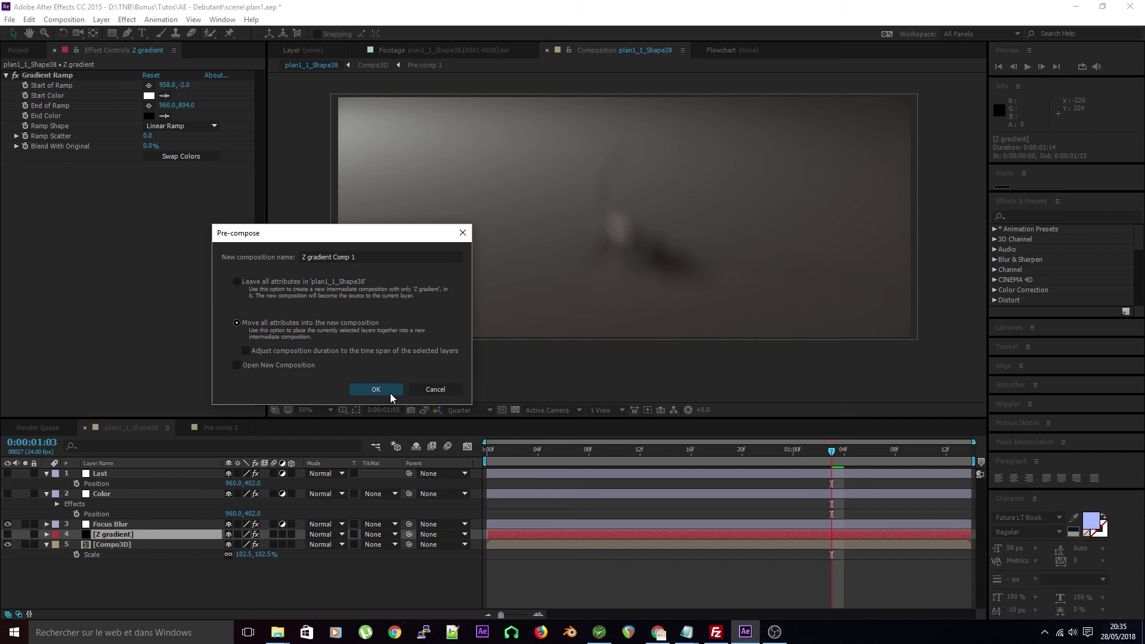
{"action": "left_click", "coordinate": [375, 390]}
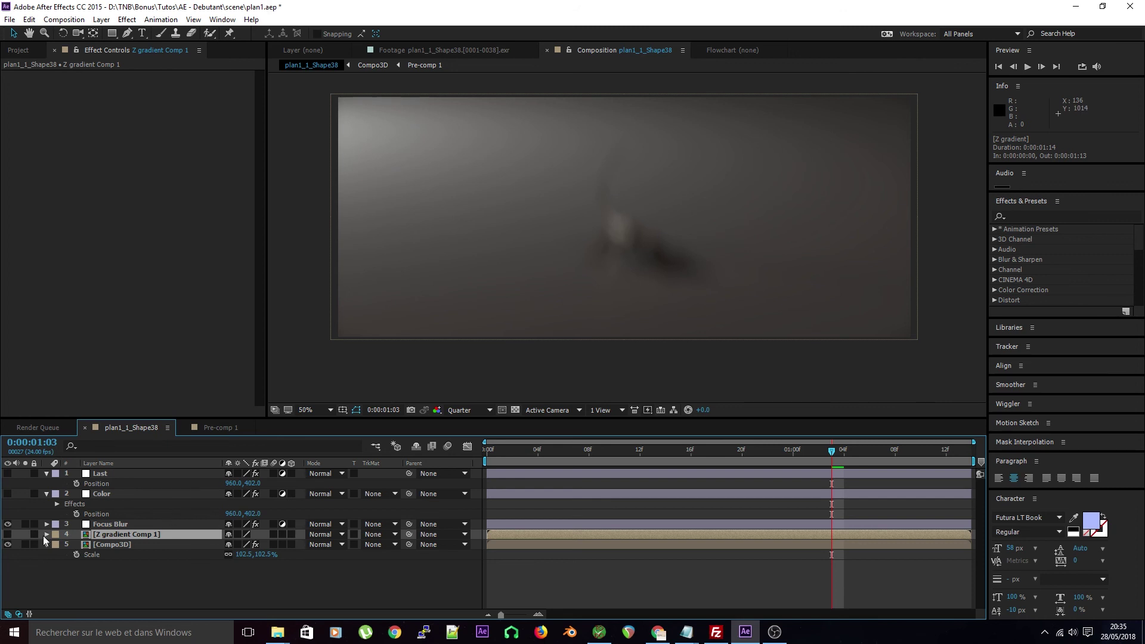
- Solo the pre-composed Z gradient layer to check the ramp, turn solo off and hide the layer again
{"action": "left_click", "coordinate": [8, 534]}
{"action": "left_click", "coordinate": [25, 534]}
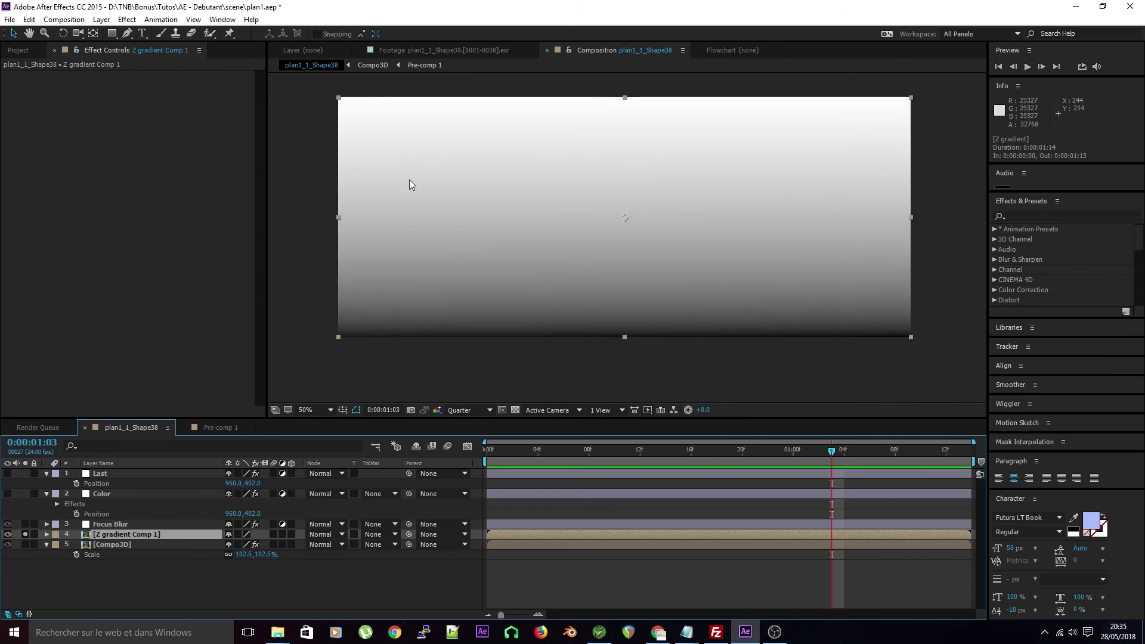
{"action": "left_click", "coordinate": [25, 534]}
{"action": "left_click", "coordinate": [7, 534]}
{"action": "left_click", "coordinate": [123, 579]}
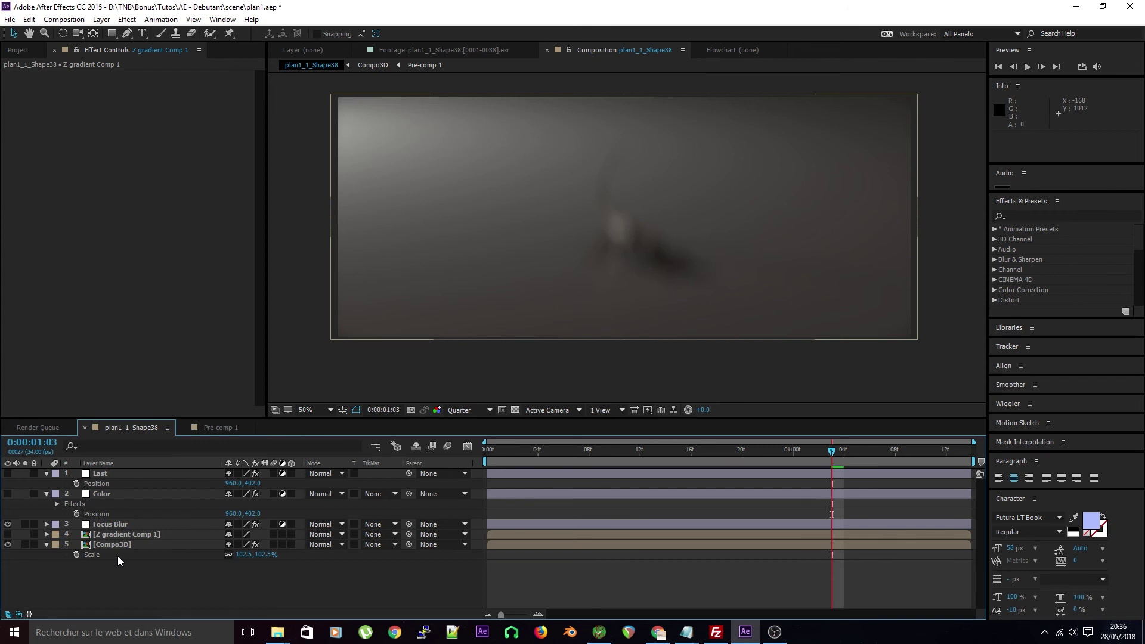
- Set the blur map layer of the Focus Blur layer's Camera Lens Blur to Z gradient Comp 1
{"action": "left_click", "coordinate": [121, 543]}
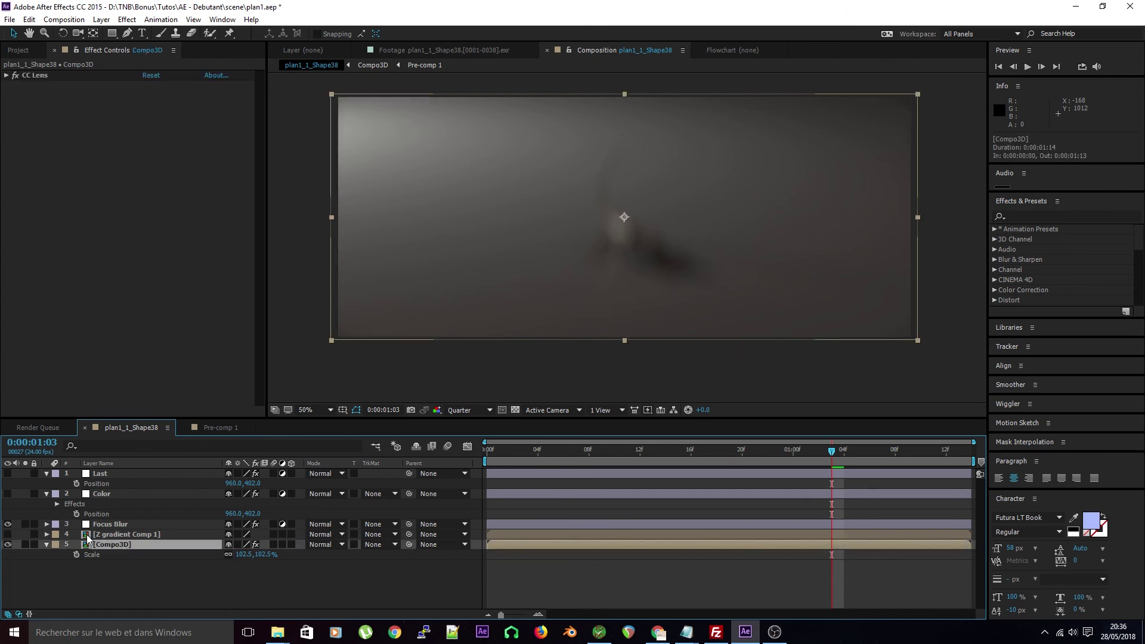
{"action": "left_click", "coordinate": [136, 525]}
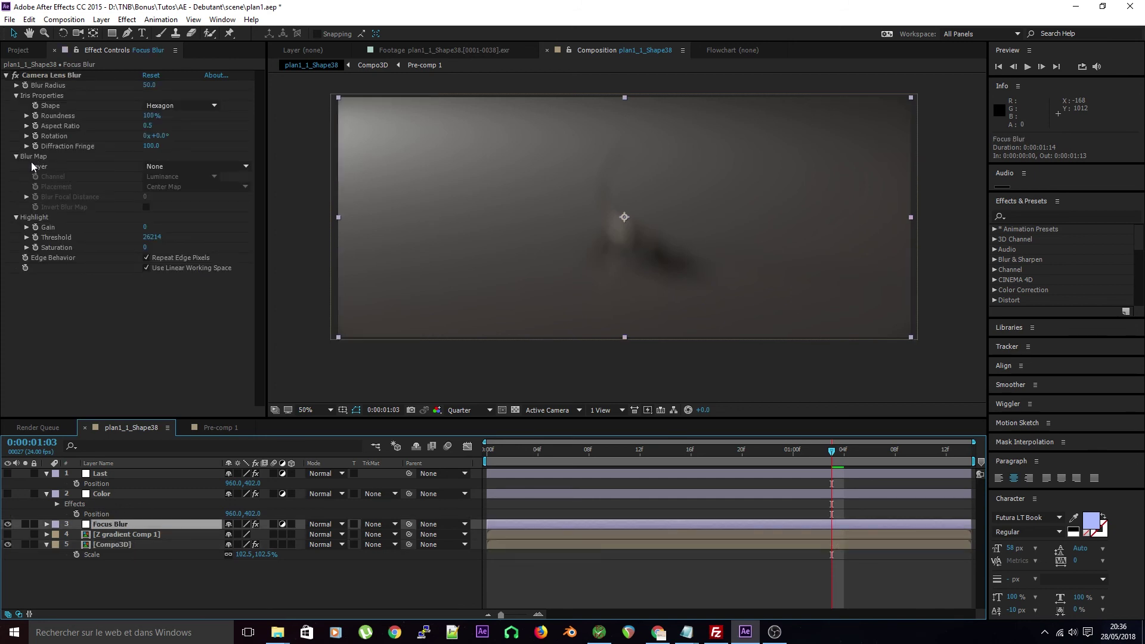
{"action": "left_click", "coordinate": [160, 167]}
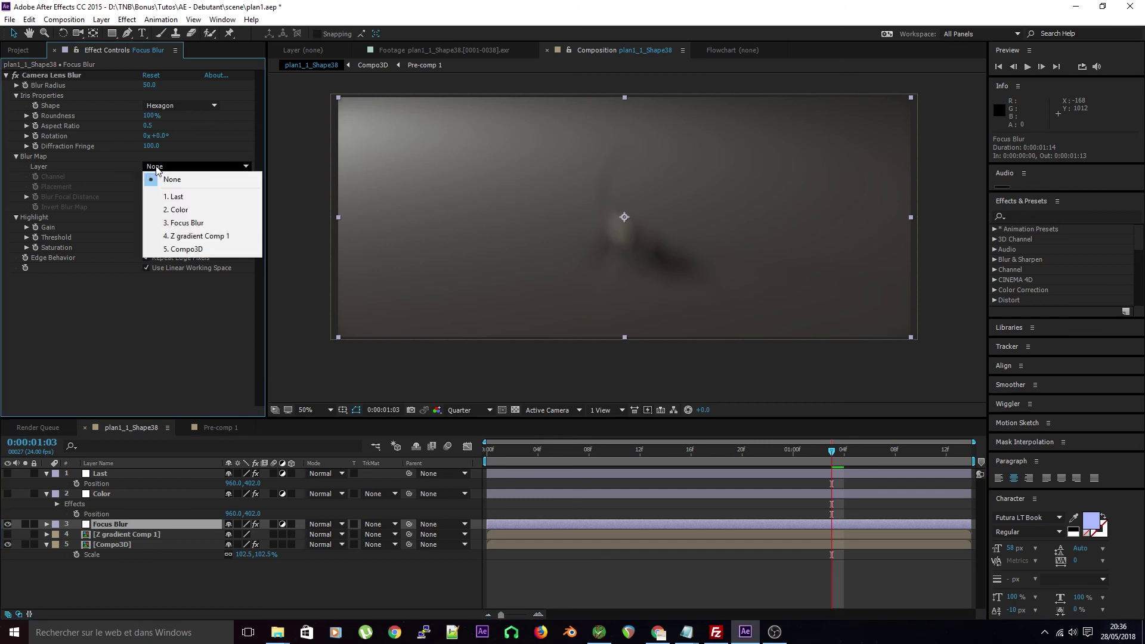
{"action": "left_click", "coordinate": [192, 236]}
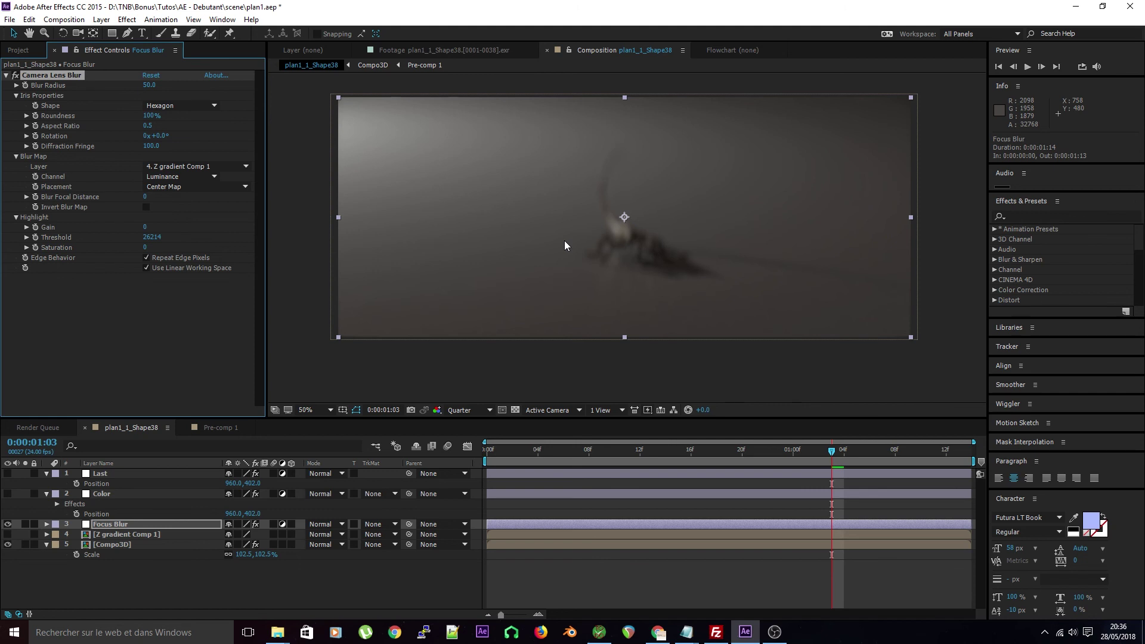
- Show and solo Z gradient Comp 1 to compare its ramp with the blur, remove the solo and hide it again
{"action": "left_click", "coordinate": [8, 535]}
{"action": "left_click", "coordinate": [25, 534]}
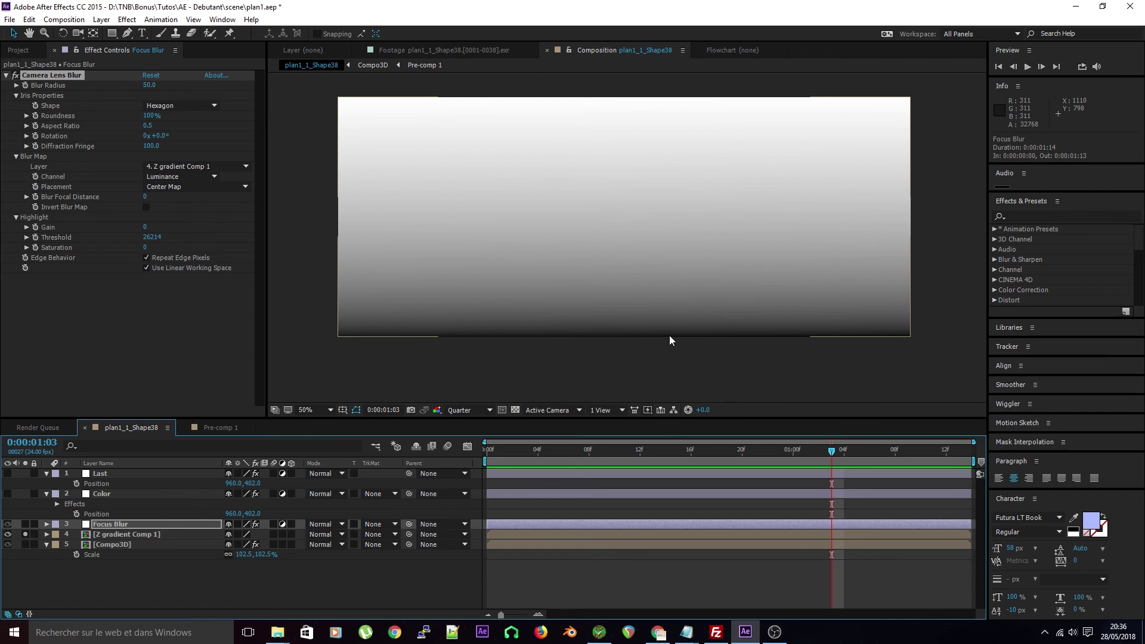
{"action": "left_click", "coordinate": [24, 534]}
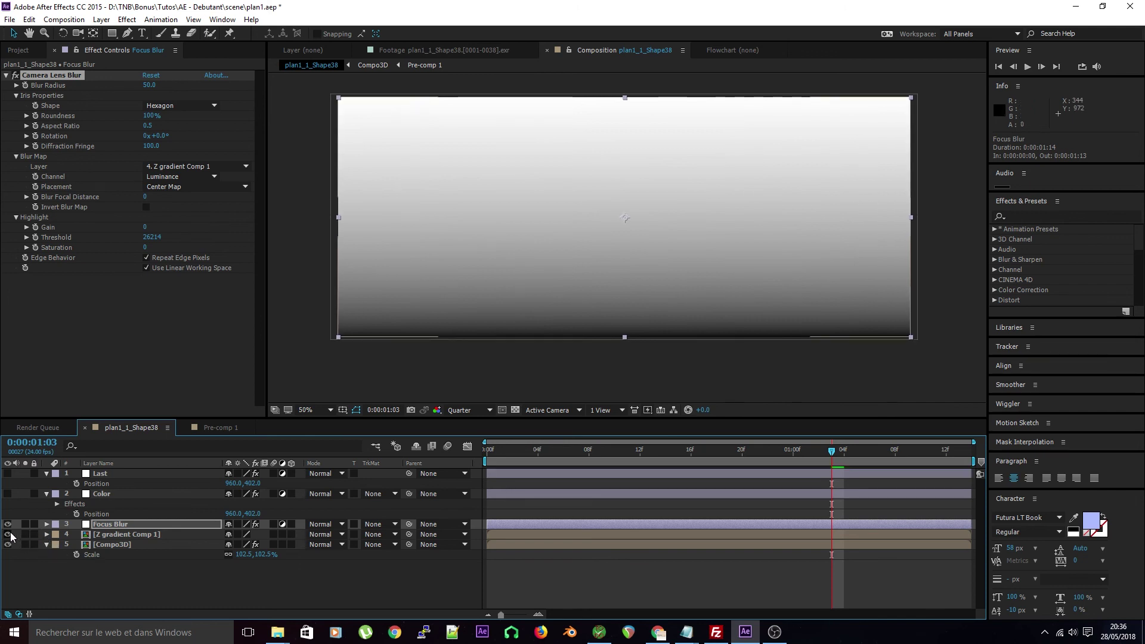
{"action": "left_click", "coordinate": [8, 534]}
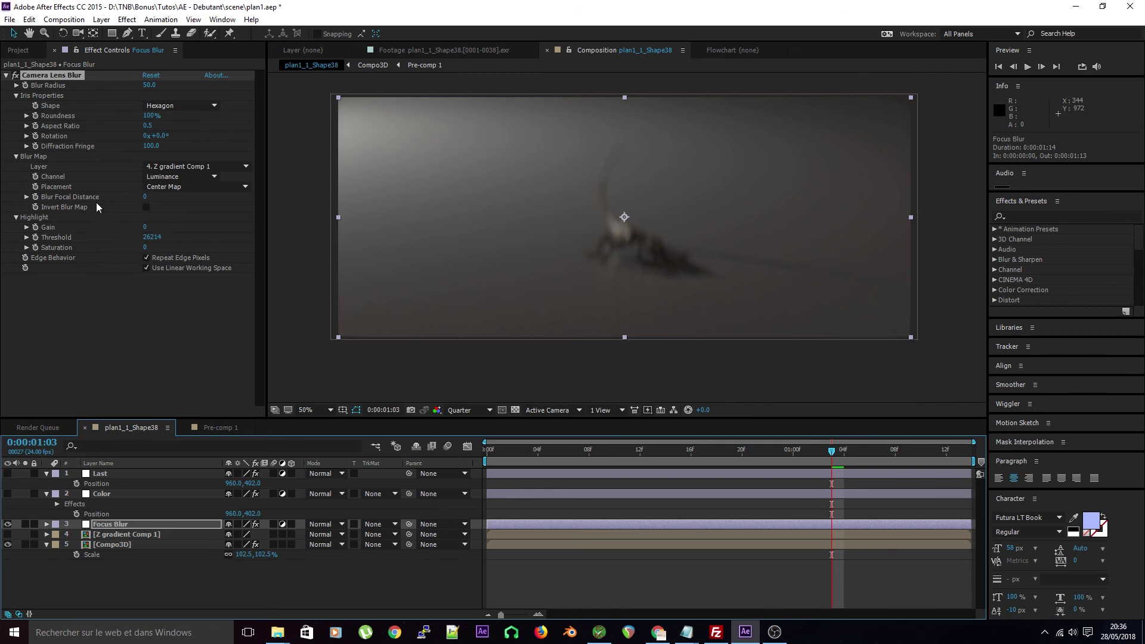
- Set the Camera Lens Blur's Blur Focal Distance to 15000 and fine-tune it to 13468
{"action": "left_click", "coordinate": [144, 197]}
{"action": "type", "text": "15000"}
{"action": "key", "text": "Return"}
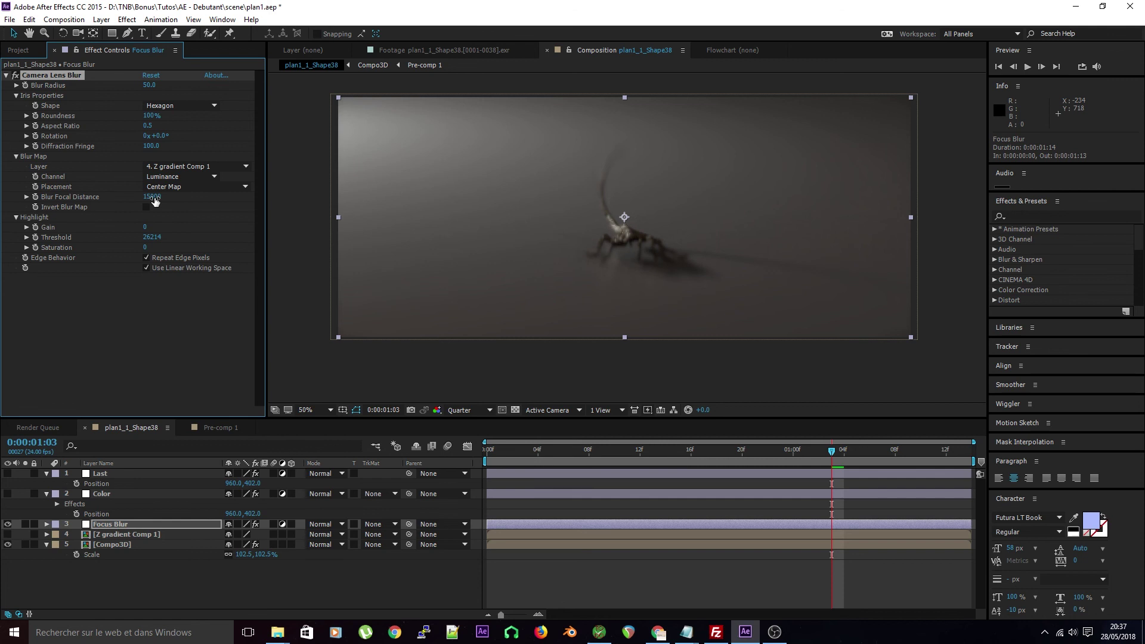
{"action": "left_click_drag", "start_coordinate": [154, 201], "coordinate": [254, 252]}
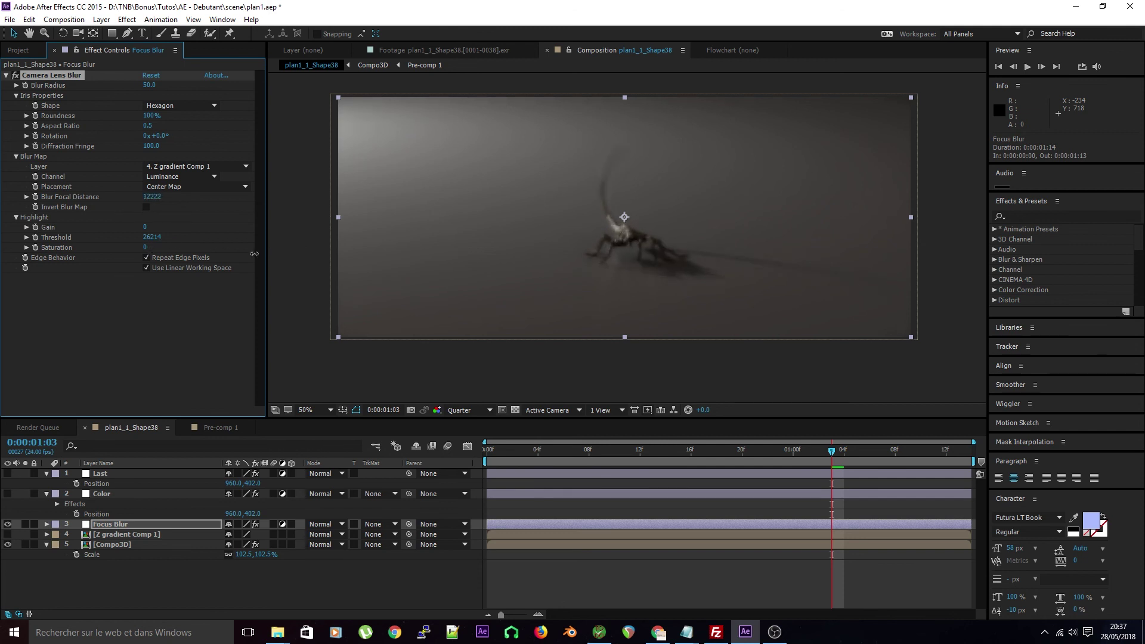
{"action": "left_click", "coordinate": [119, 321]}
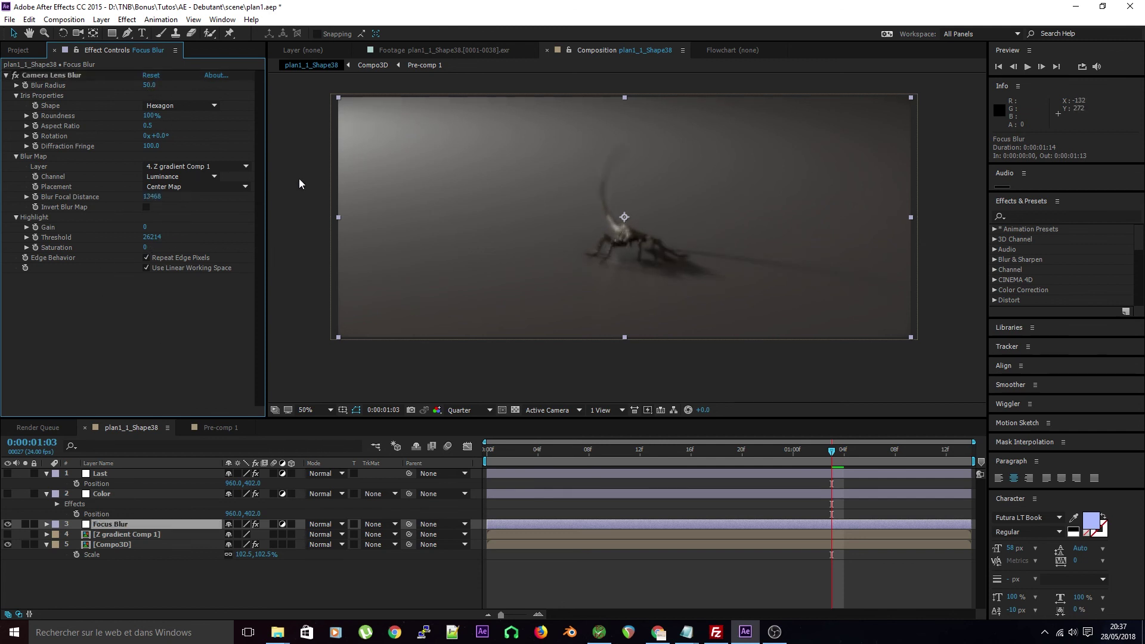
- Set the Camera Lens Blur's Blur Radius to 10
{"action": "left_click", "coordinate": [147, 84]}
{"action": "type", "text": "10"}
{"action": "key", "text": "Return"}
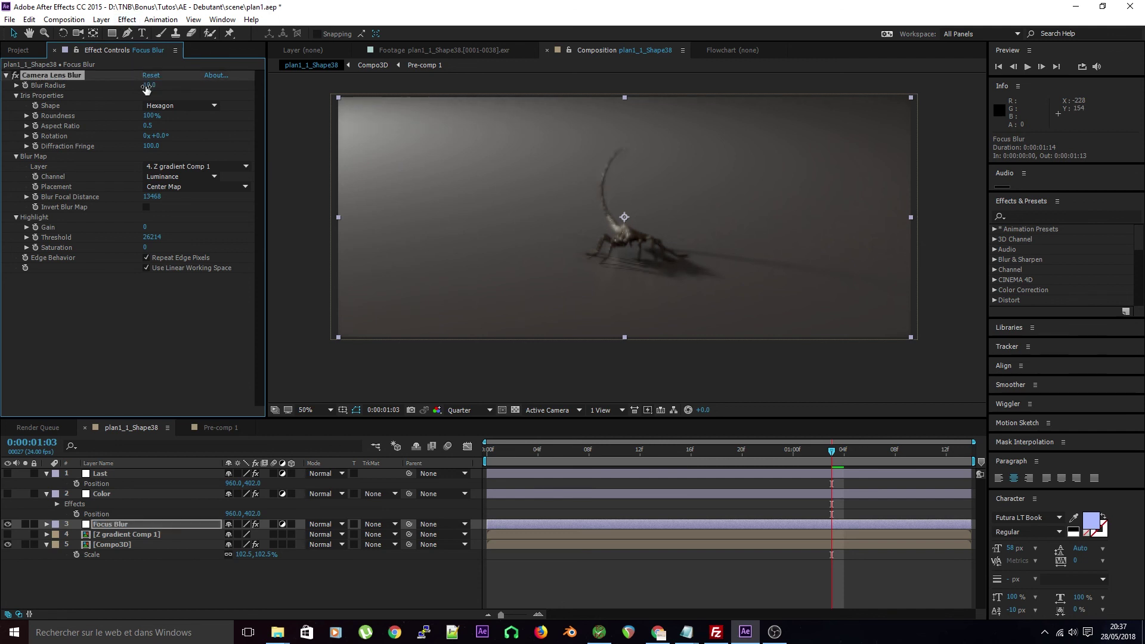
{"action": "left_click", "coordinate": [384, 305]}
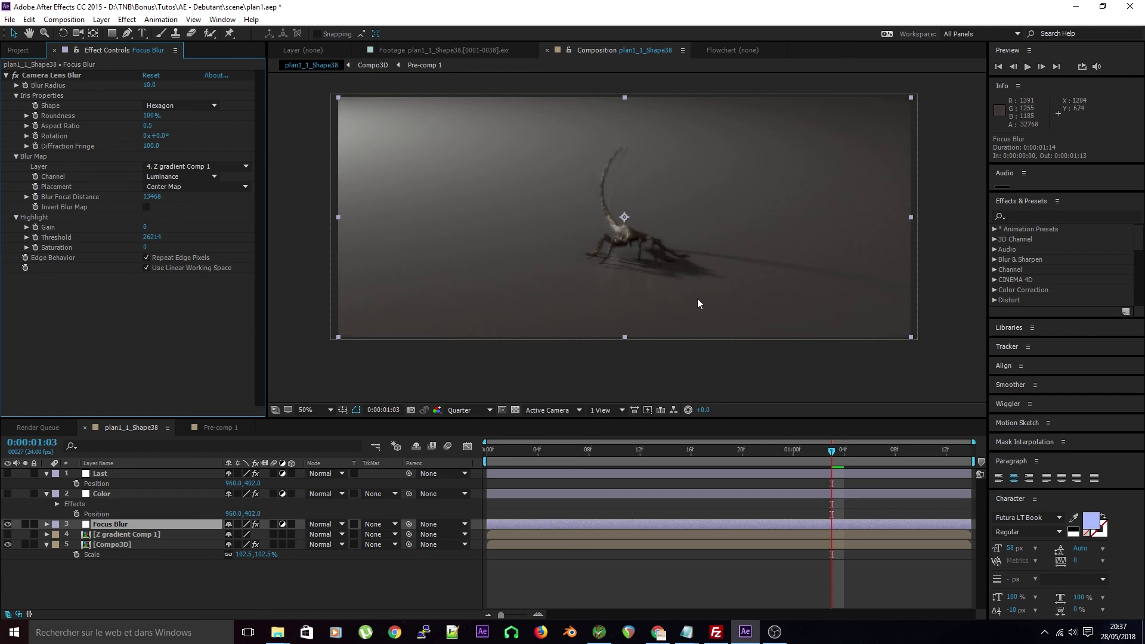
- Set the composition preview resolution to Full and examine the depth blur on the creature's legs, body and tail up close
{"action": "scroll", "coordinate": [684, 251], "scroll_direction": "up", "scroll_amount": 5}
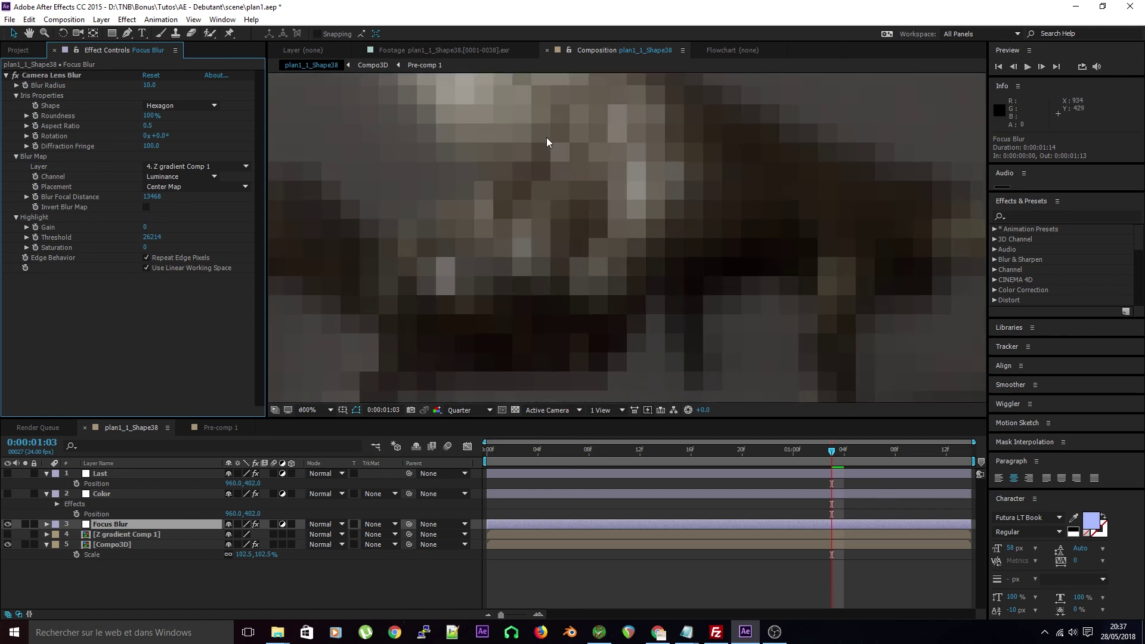
{"action": "scroll", "coordinate": [678, 279], "scroll_direction": "down", "scroll_amount": 4}
{"action": "left_click", "coordinate": [471, 410]}
{"action": "left_click", "coordinate": [462, 435]}
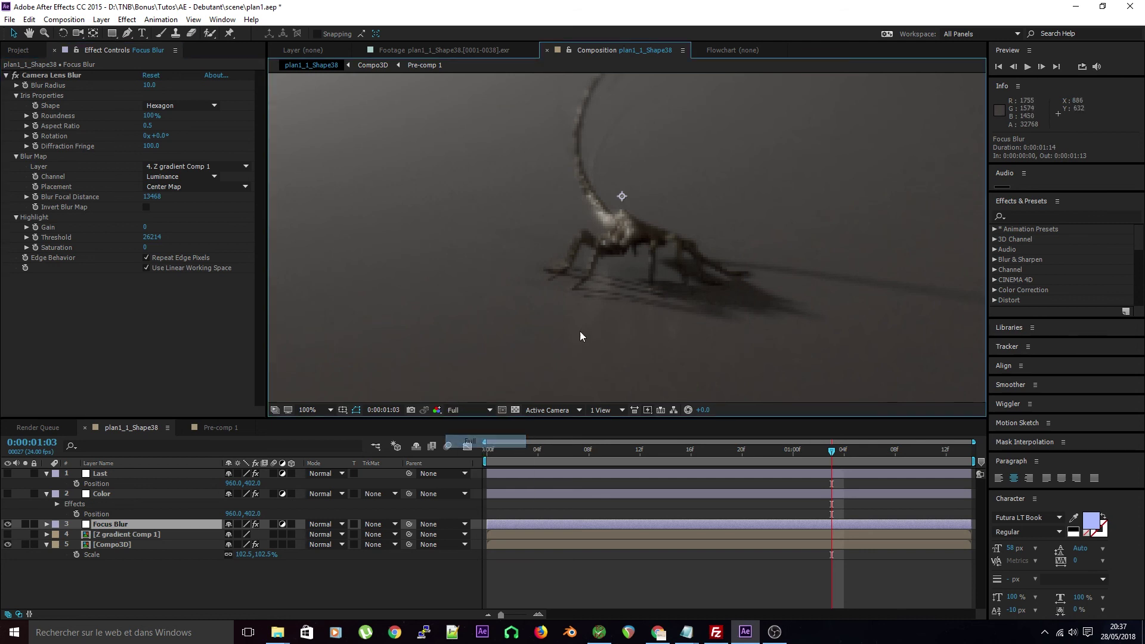
{"action": "scroll", "coordinate": [567, 253], "scroll_direction": "down", "scroll_amount": 2}
{"action": "scroll", "coordinate": [567, 248], "scroll_direction": "up", "scroll_amount": 3}
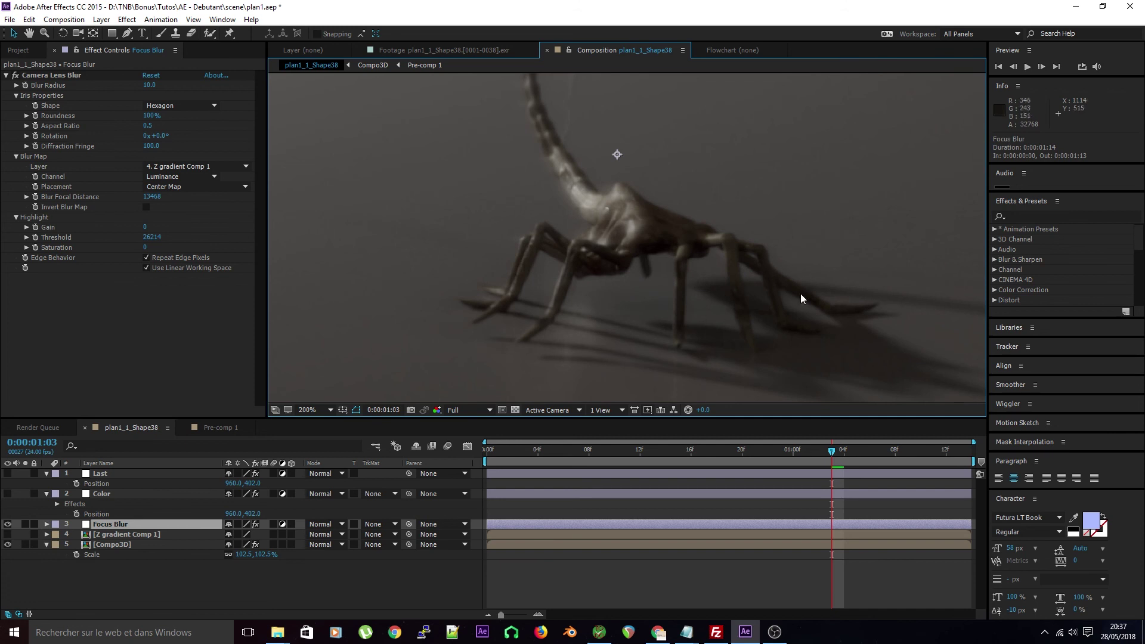
{"action": "scroll", "coordinate": [718, 313], "scroll_direction": "down", "scroll_amount": 1}
{"action": "left_click_drag", "start_coordinate": [585, 142], "coordinate": [589, 233]}
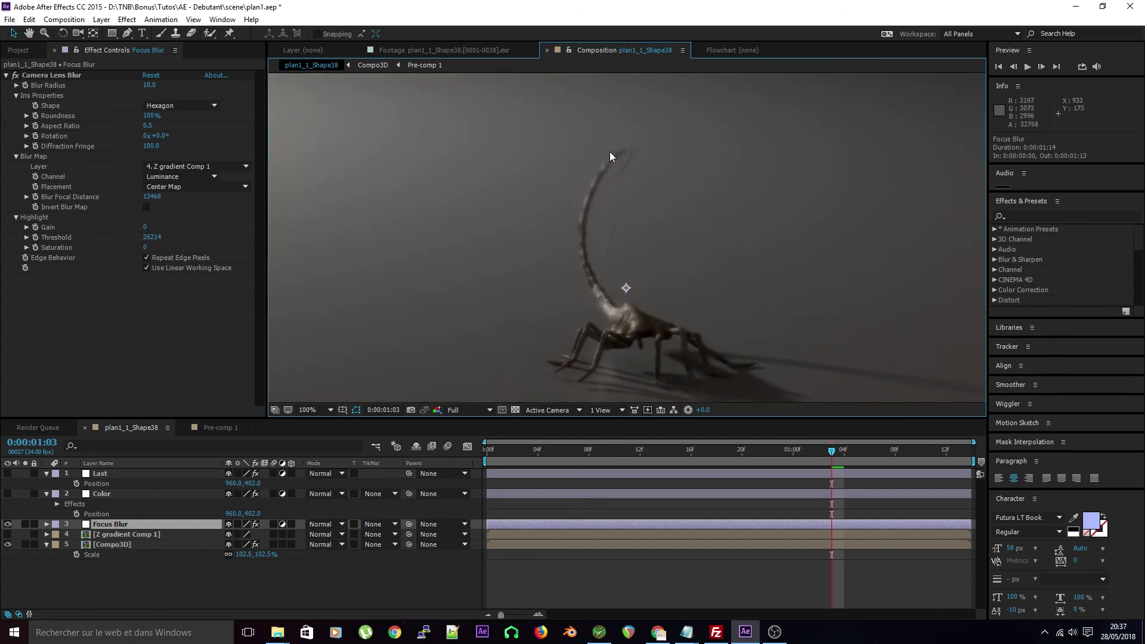
{"action": "scroll", "coordinate": [613, 277], "scroll_direction": "up", "scroll_amount": 1}
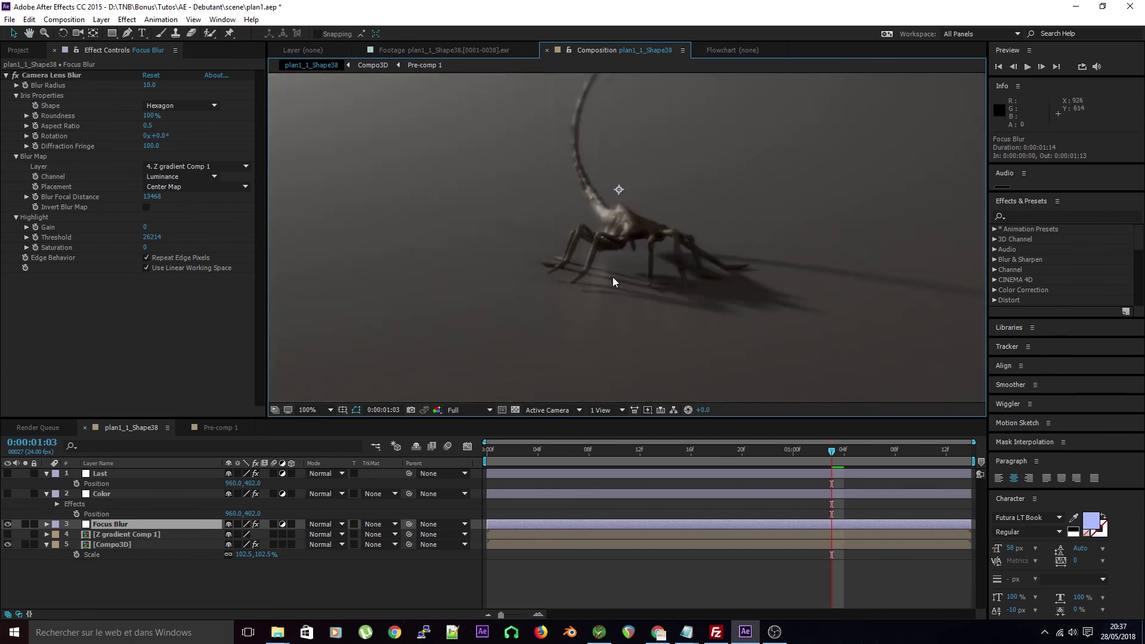
{"action": "scroll", "coordinate": [632, 300], "scroll_direction": "down", "scroll_amount": 3}
- Make the Last and Color adjustment layers visible again and save the project
{"action": "left_click", "coordinate": [7, 474]}
{"action": "left_click", "coordinate": [7, 494]}
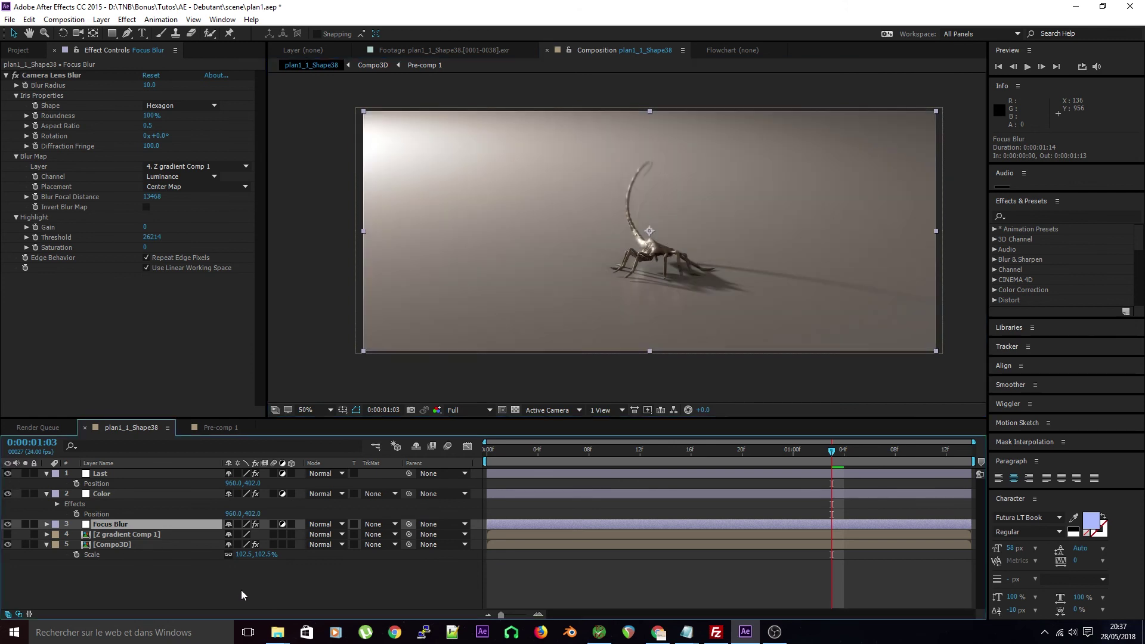
{"action": "key", "text": "ctrl+s"}
- Play back the composited animation, inspect its closing frames up to 0:00:01:13 with the Color layer selected, and replay it
{"action": "key", "text": "space"}
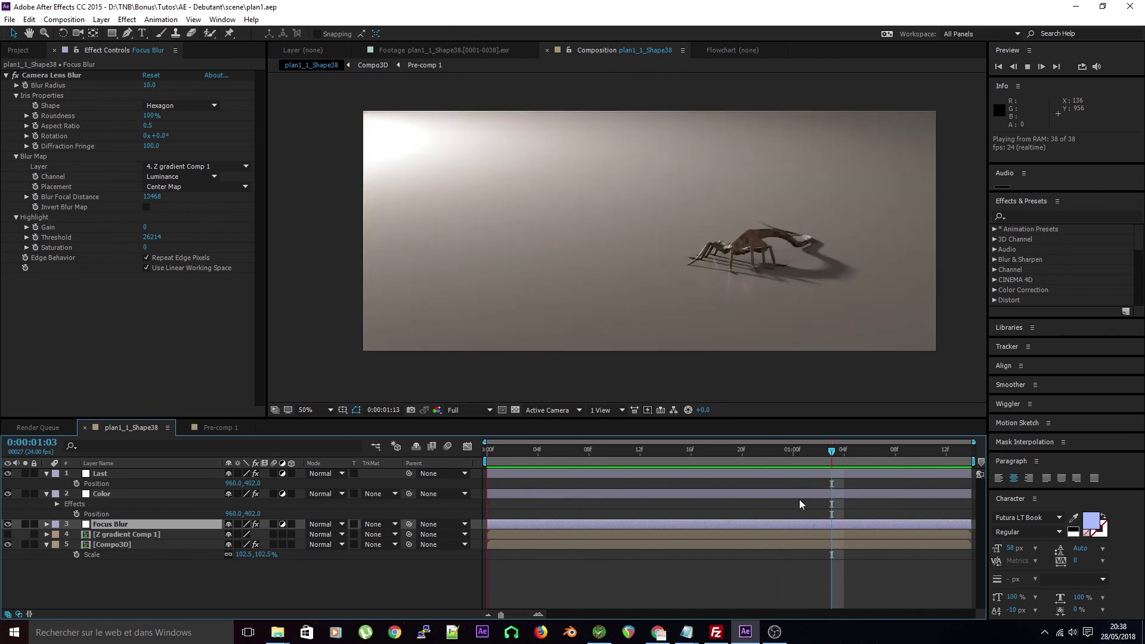
{"action": "key", "text": "space"}
{"action": "left_click", "coordinate": [152, 493]}
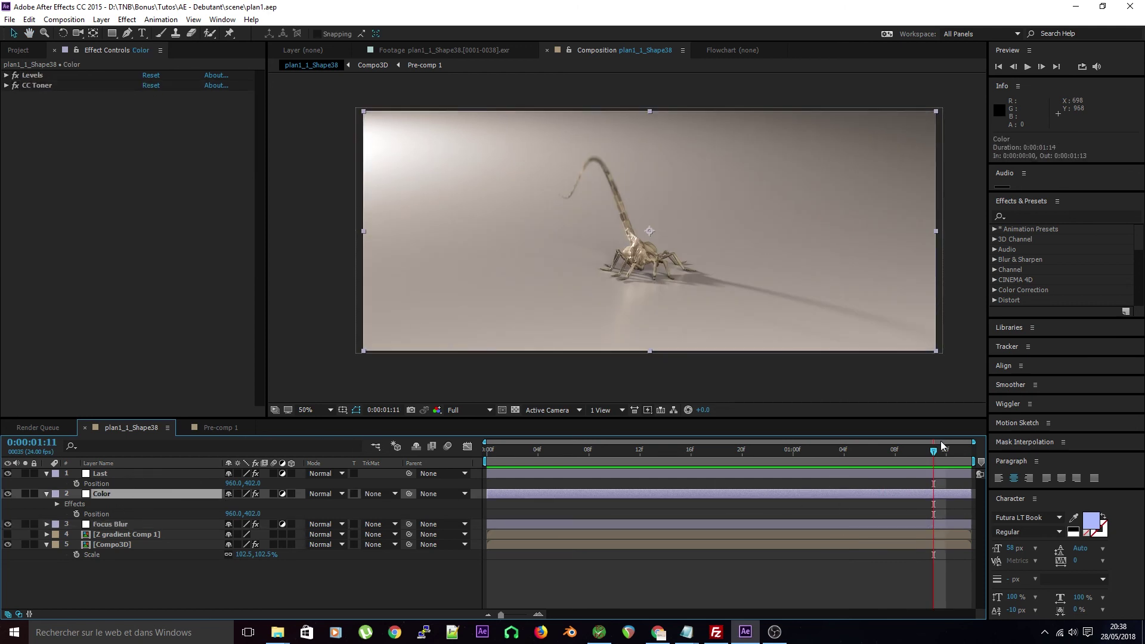
{"action": "key", "text": "Page_Down"}
{"action": "key", "text": "Page_Down"}
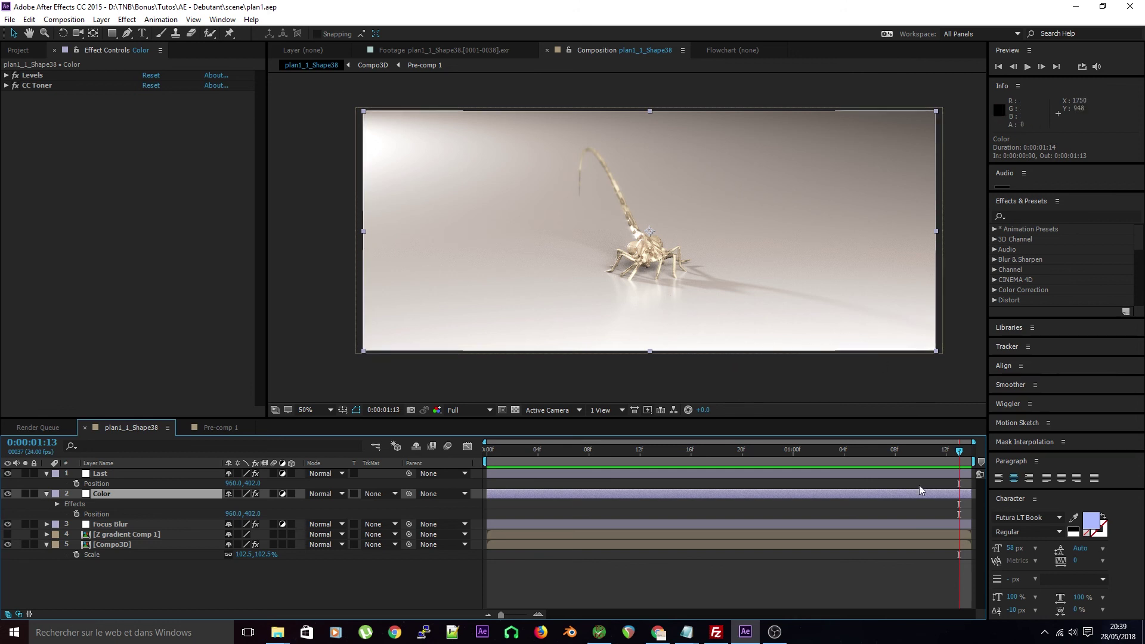
{"action": "left_click_drag", "start_coordinate": [960, 450], "coordinate": [805, 453]}
{"action": "key", "text": "space"}
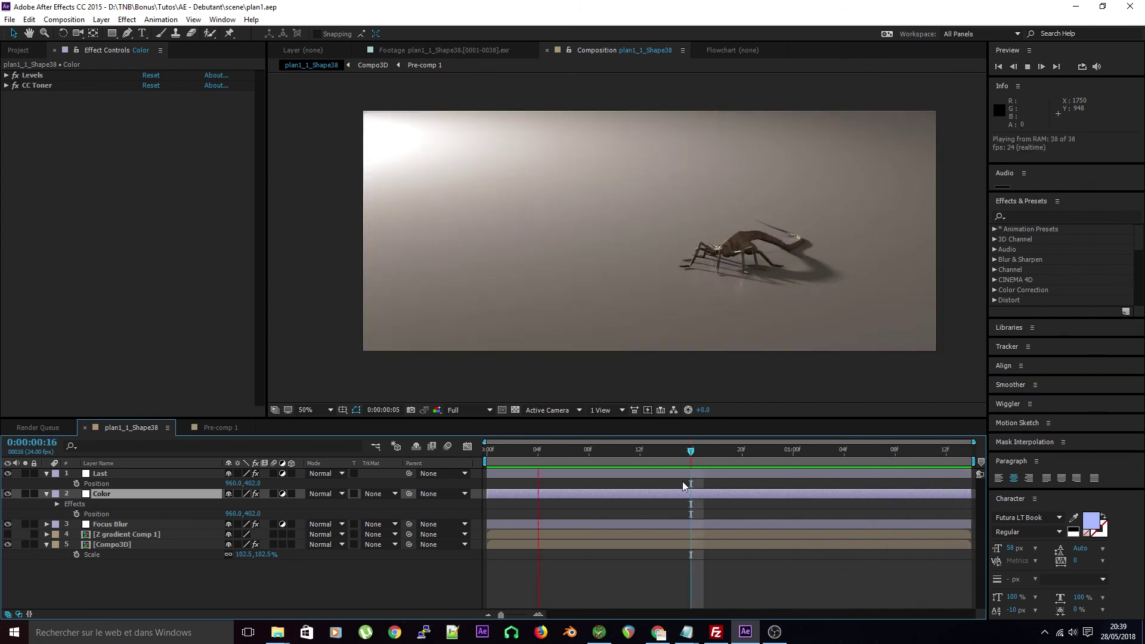